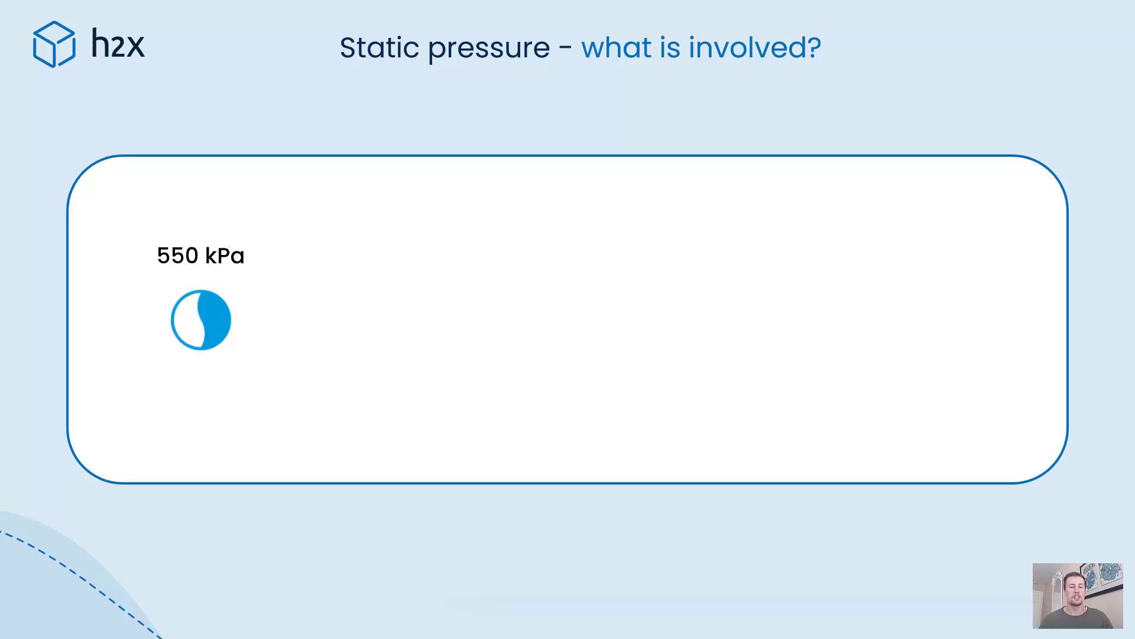
Step: Step through the static pressure slide builds until the WC fixture with ?? kPa appears
key(Right)
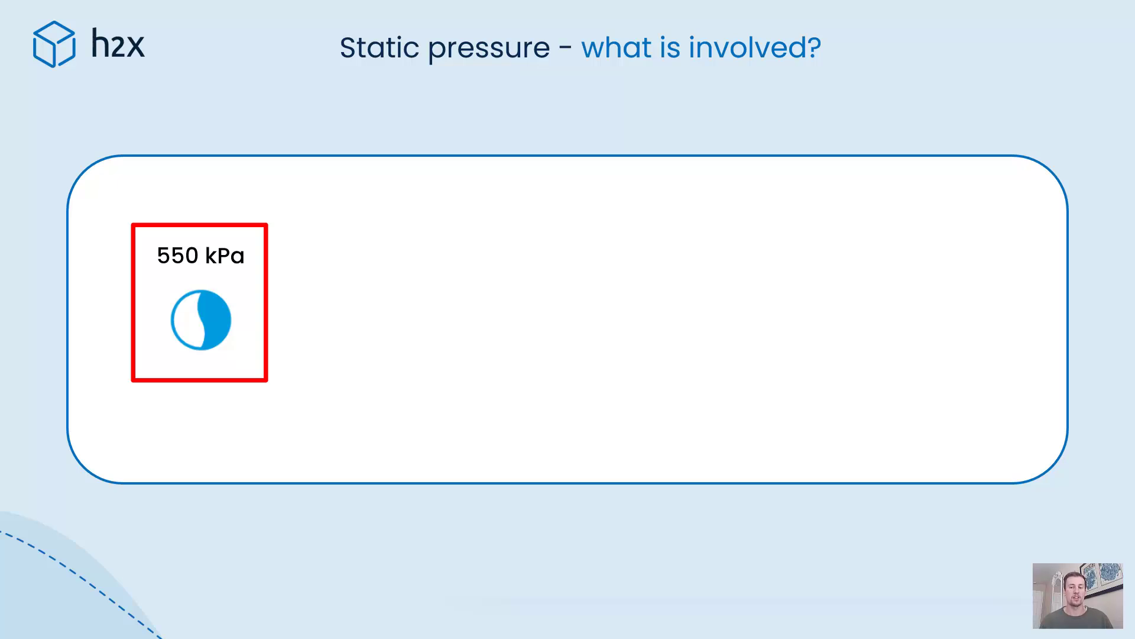
key(Right)
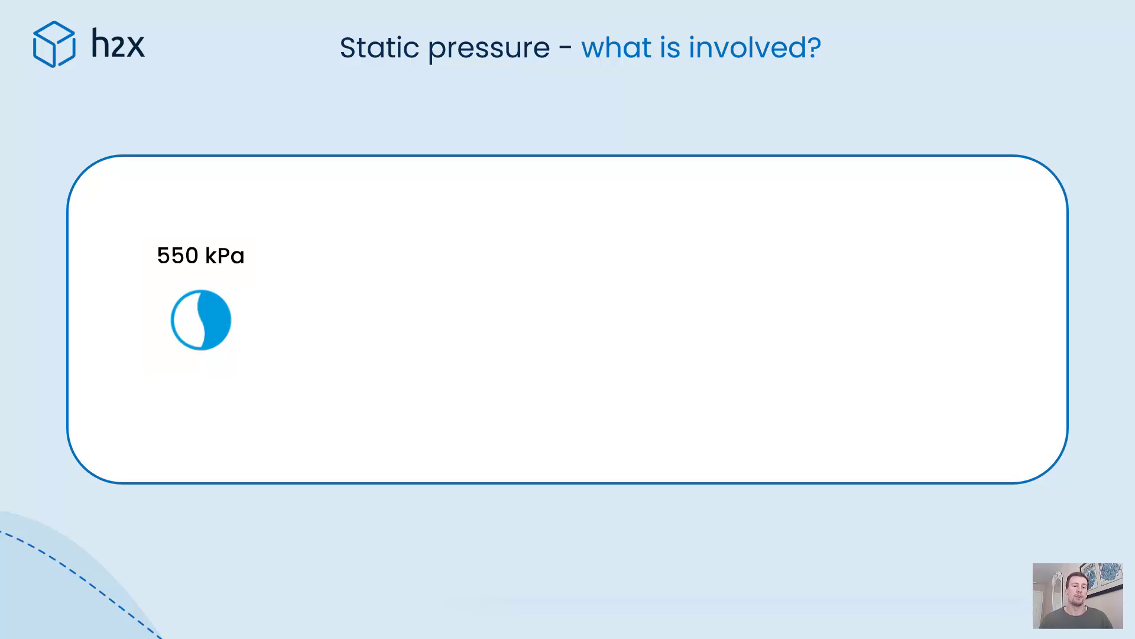
key(Right)
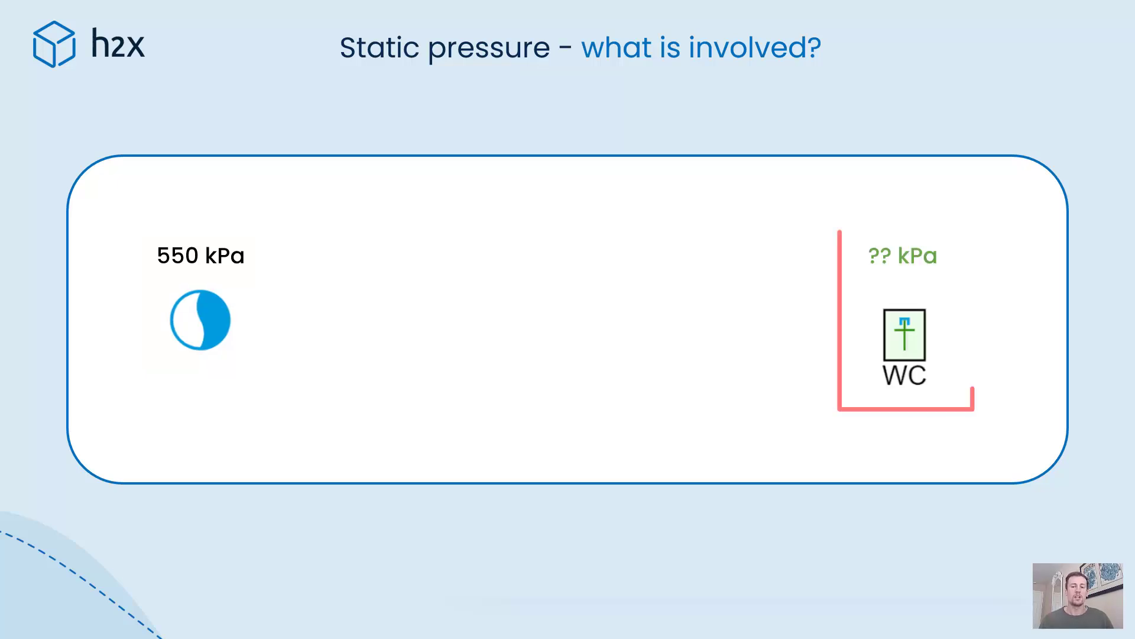
key(Right)
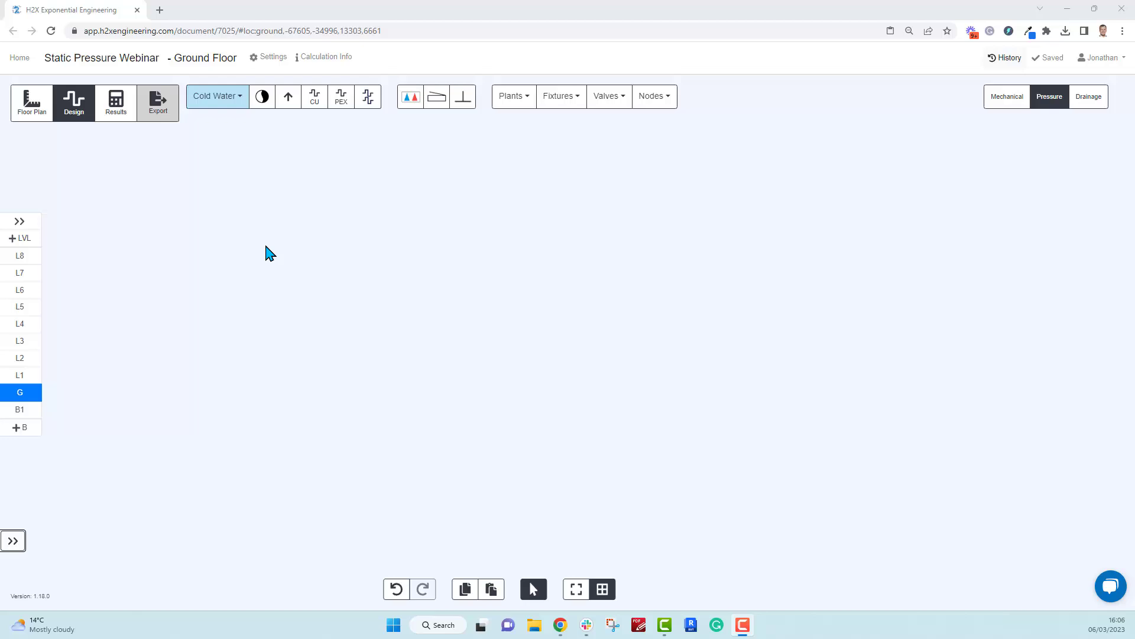
Step: Place a cold-water flow source with 100 kPa residual, 100 kPa static pressure and 0 m height
click(263, 100)
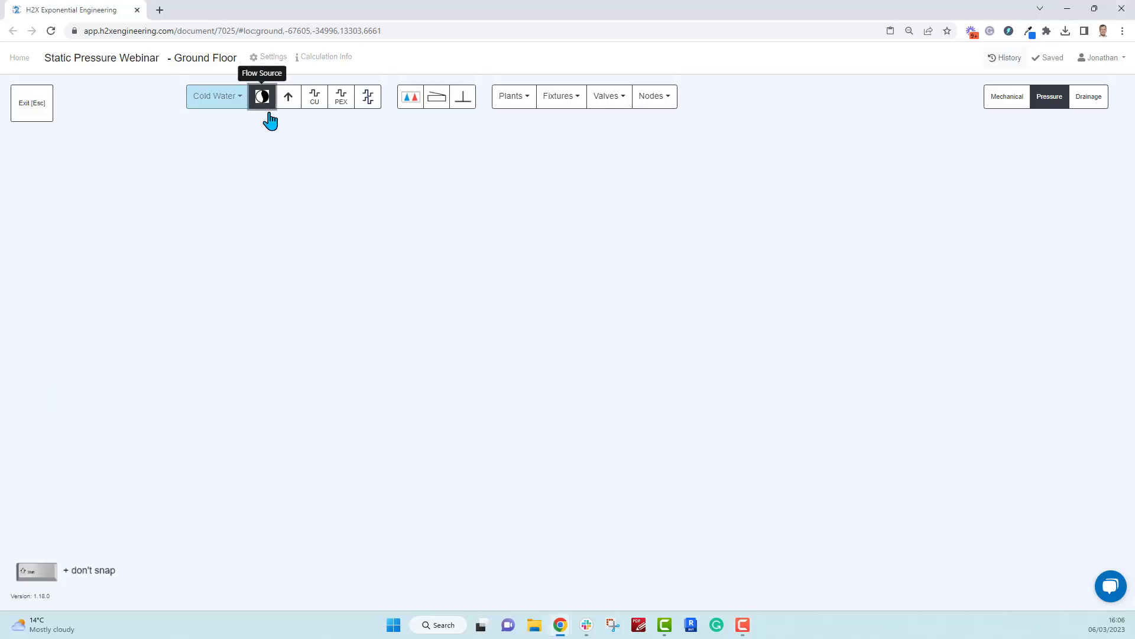
click(327, 164)
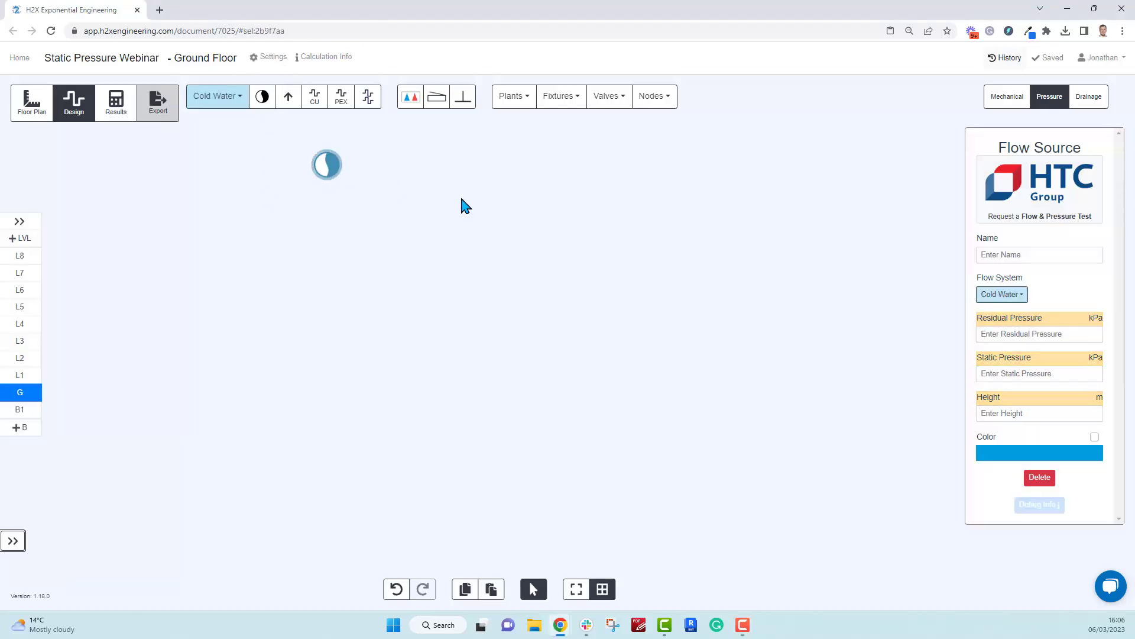
click(1030, 335)
text(100)
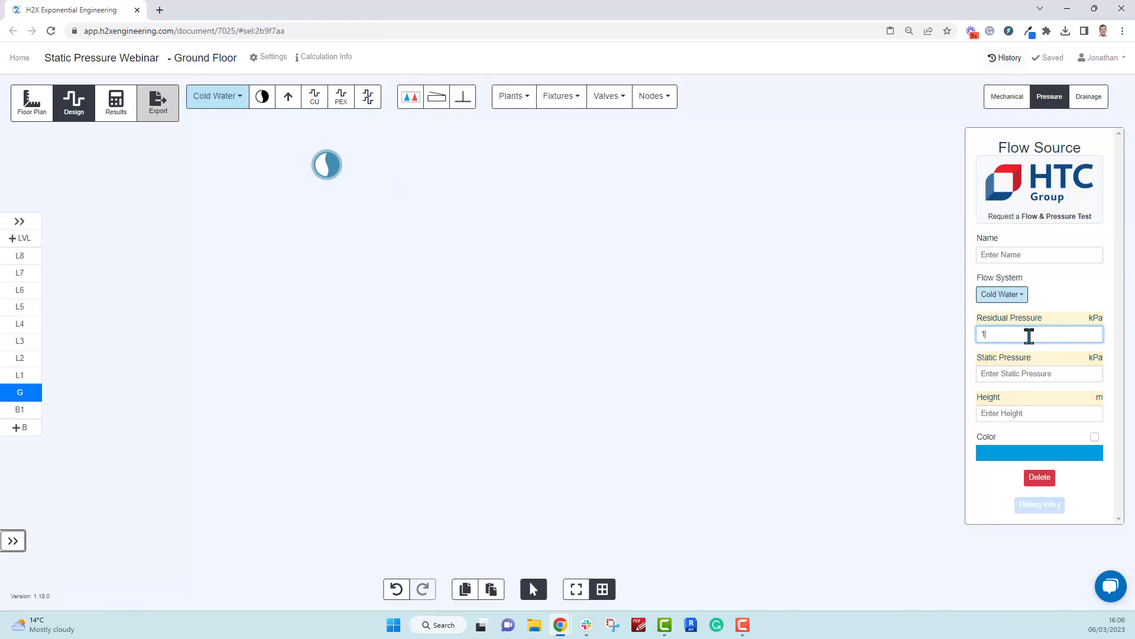
click(1012, 370)
text(100)
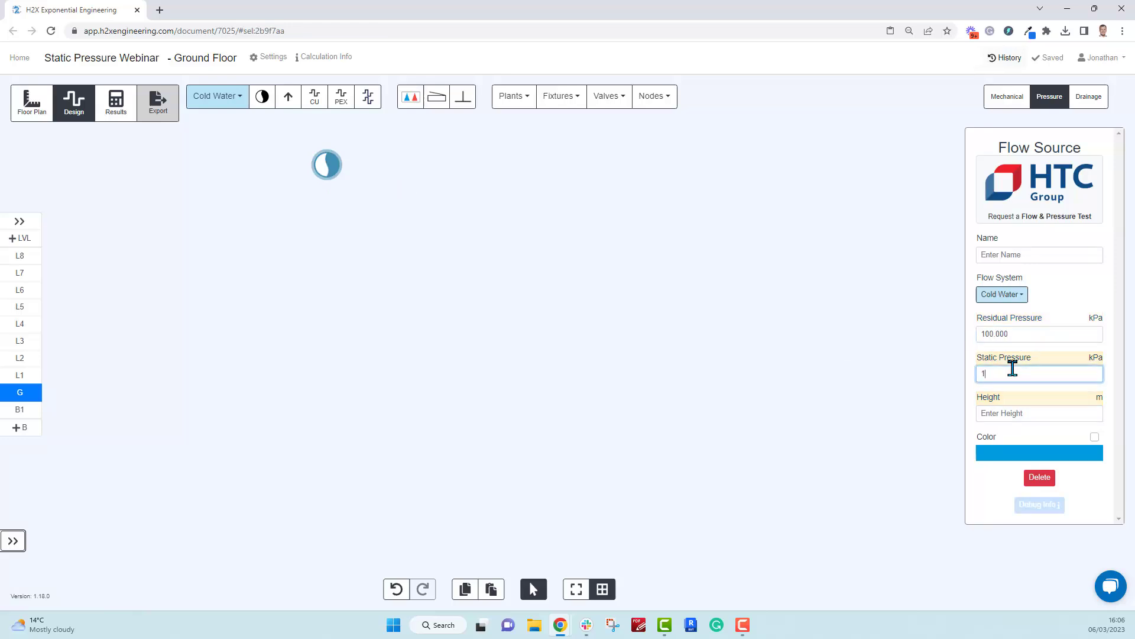
click(991, 411)
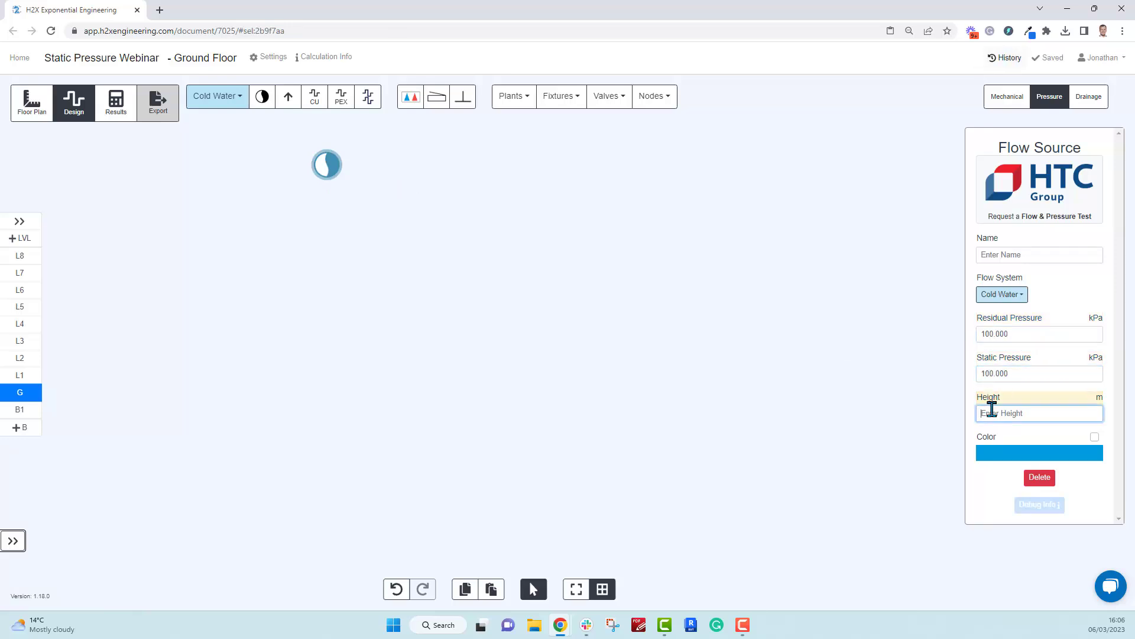
text(0)
key(Return)
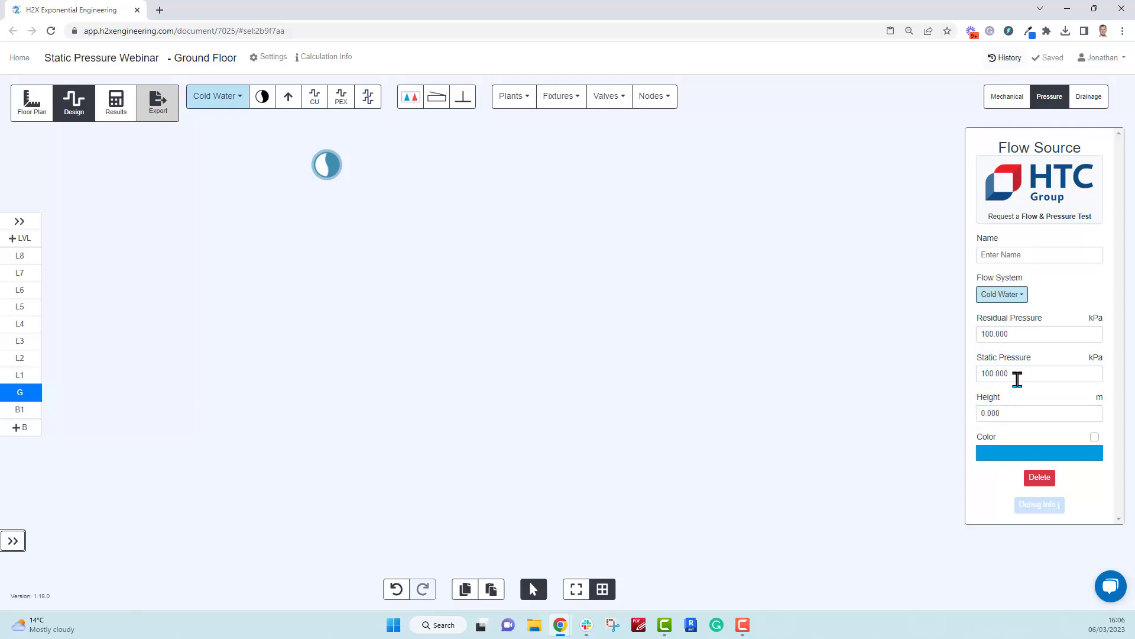
click(1019, 412)
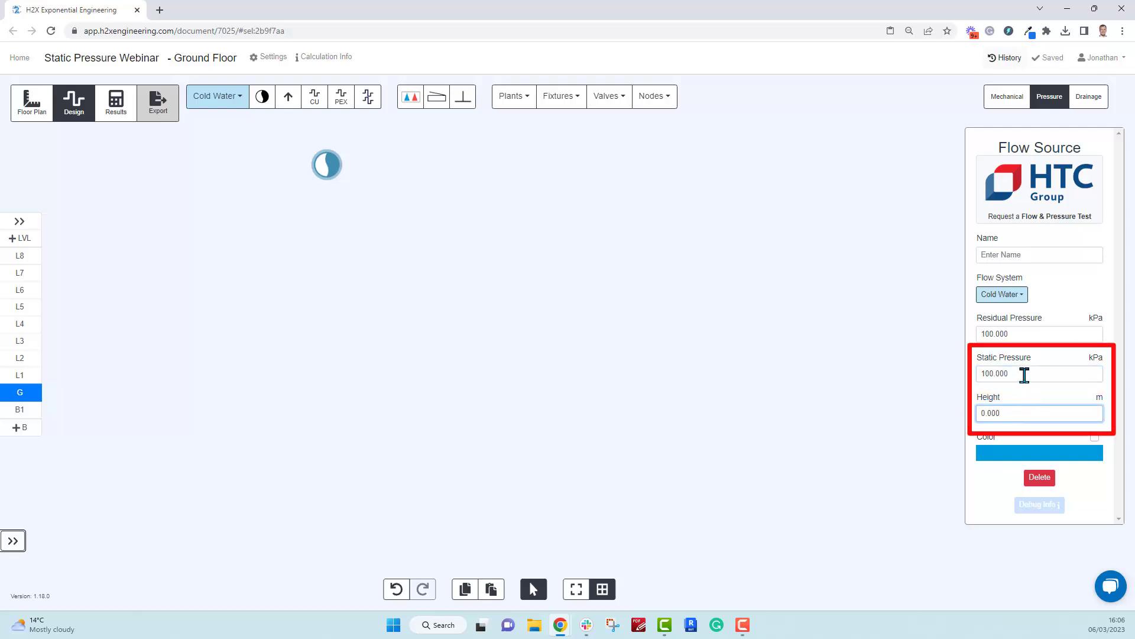
click(513, 338)
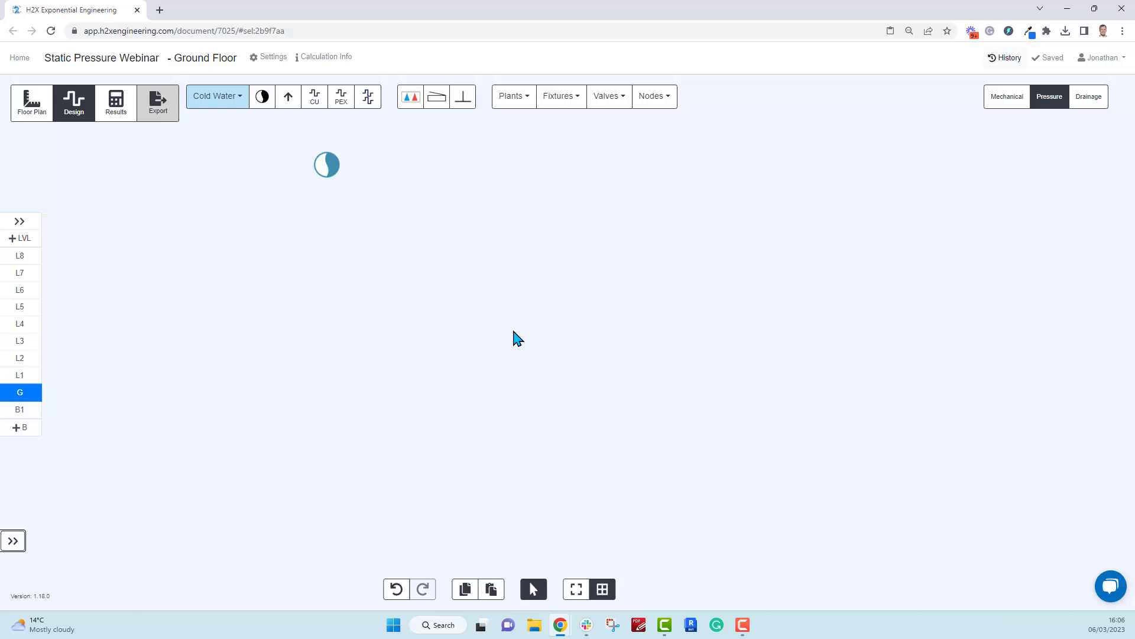
Step: Draw a copper pipe right from the flow source, ending in a continuous flow node
click(314, 96)
drag(334, 165, 574, 177)
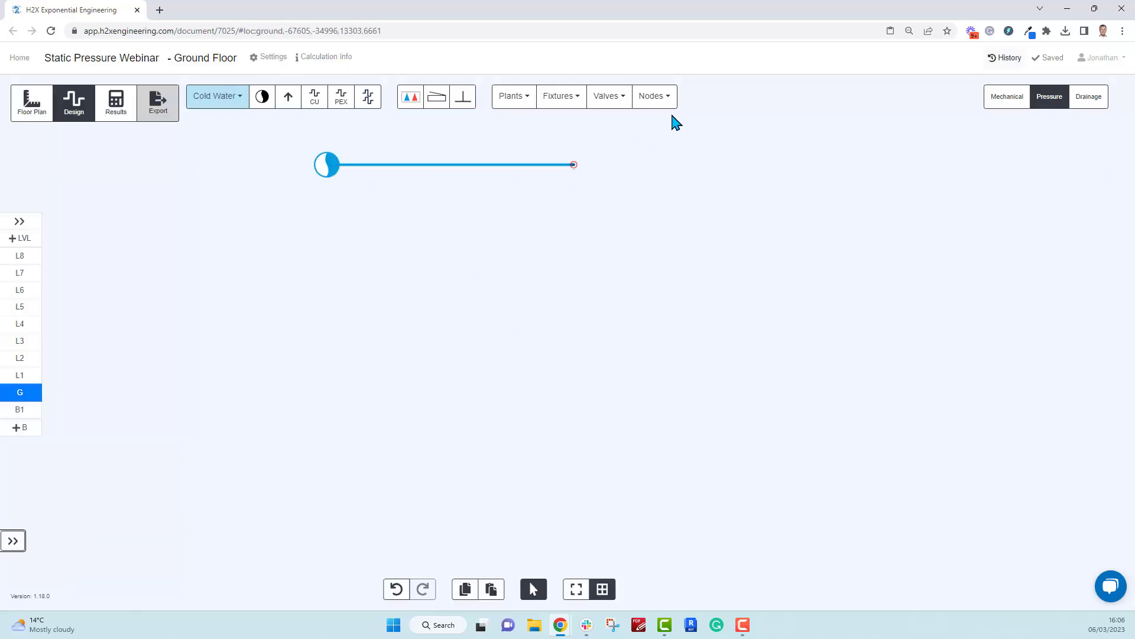
click(654, 100)
click(709, 294)
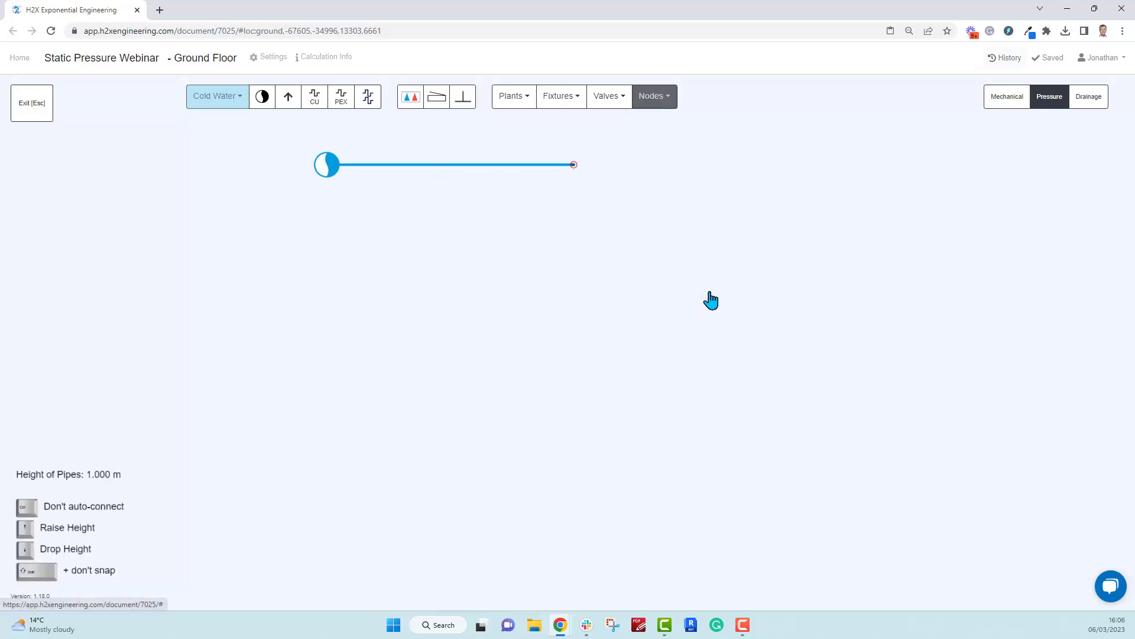
click(573, 165)
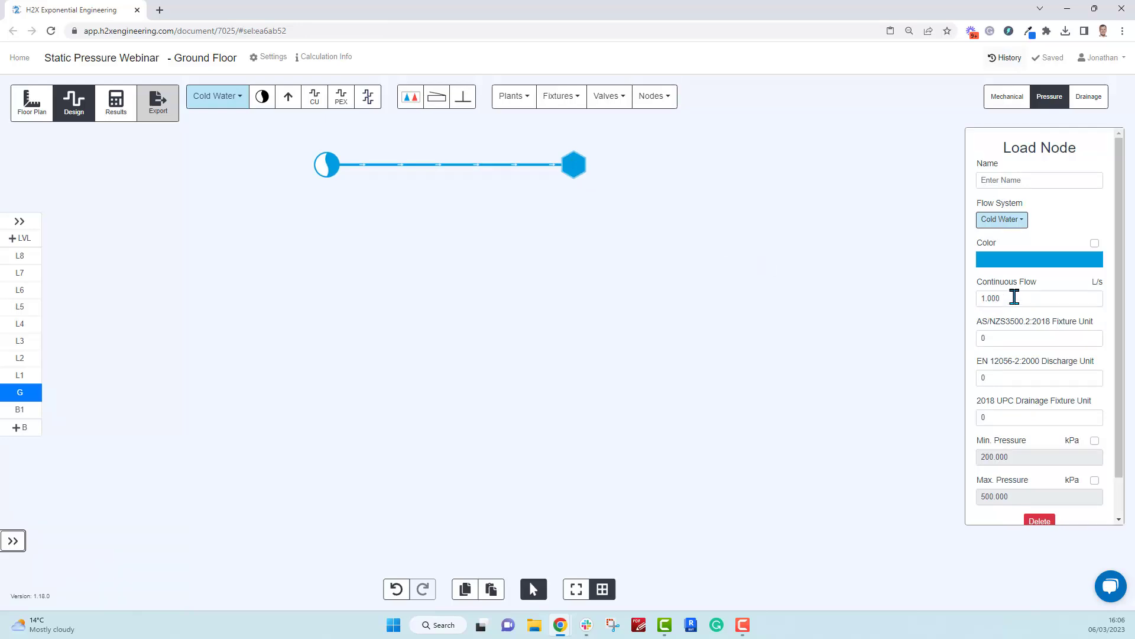
click(892, 302)
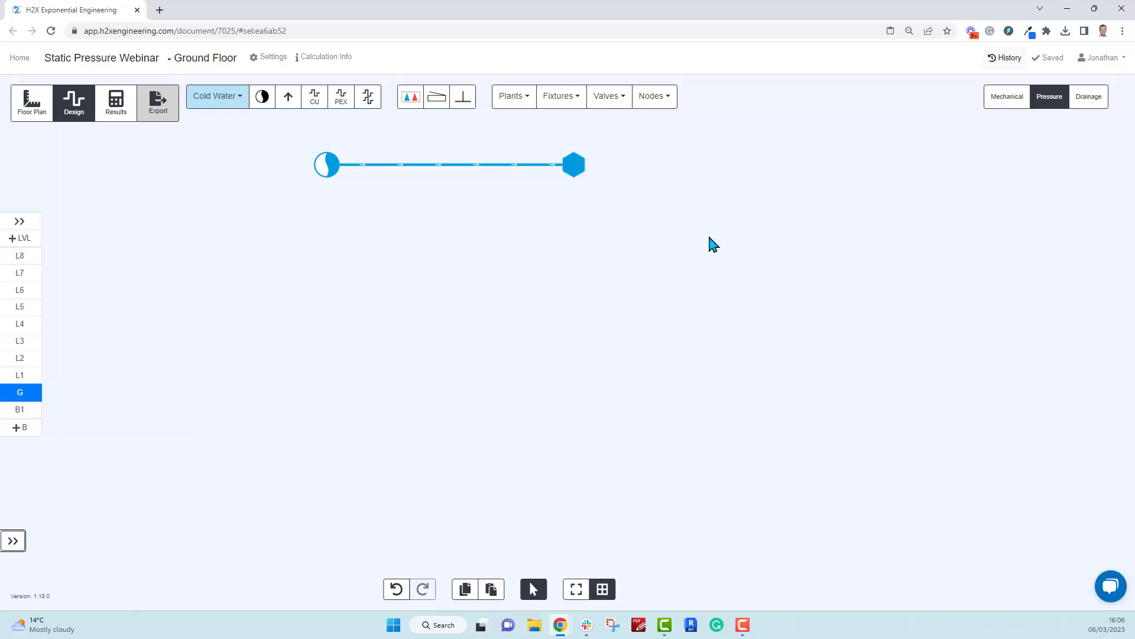
Step: Name the pipe '0m' and calculate results showing 100 kPa at both ends
click(460, 172)
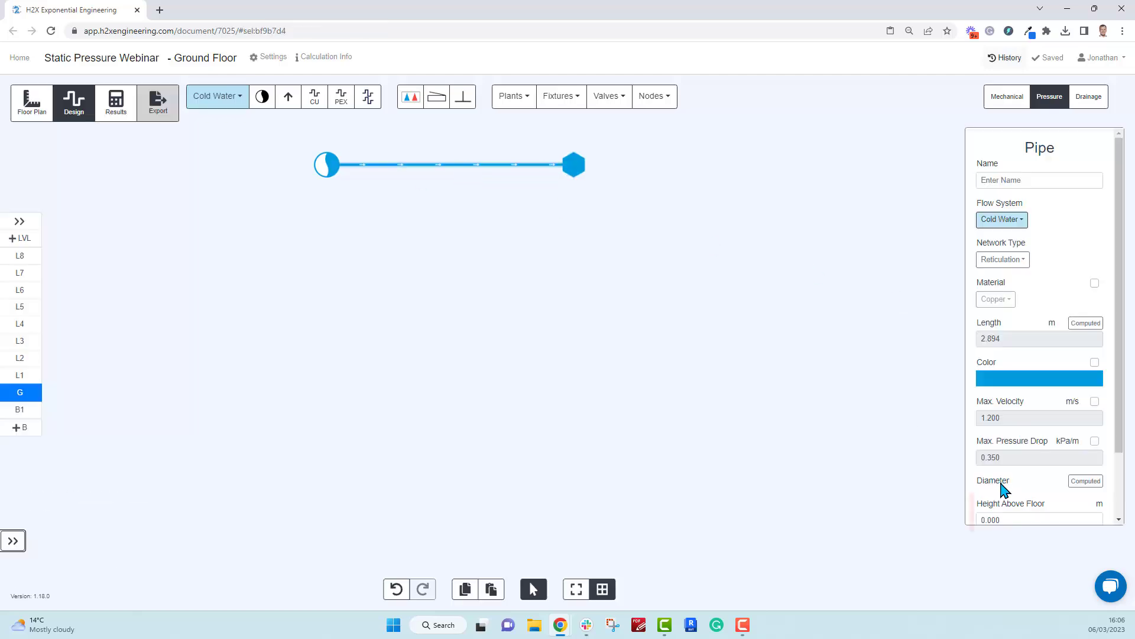
click(1018, 181)
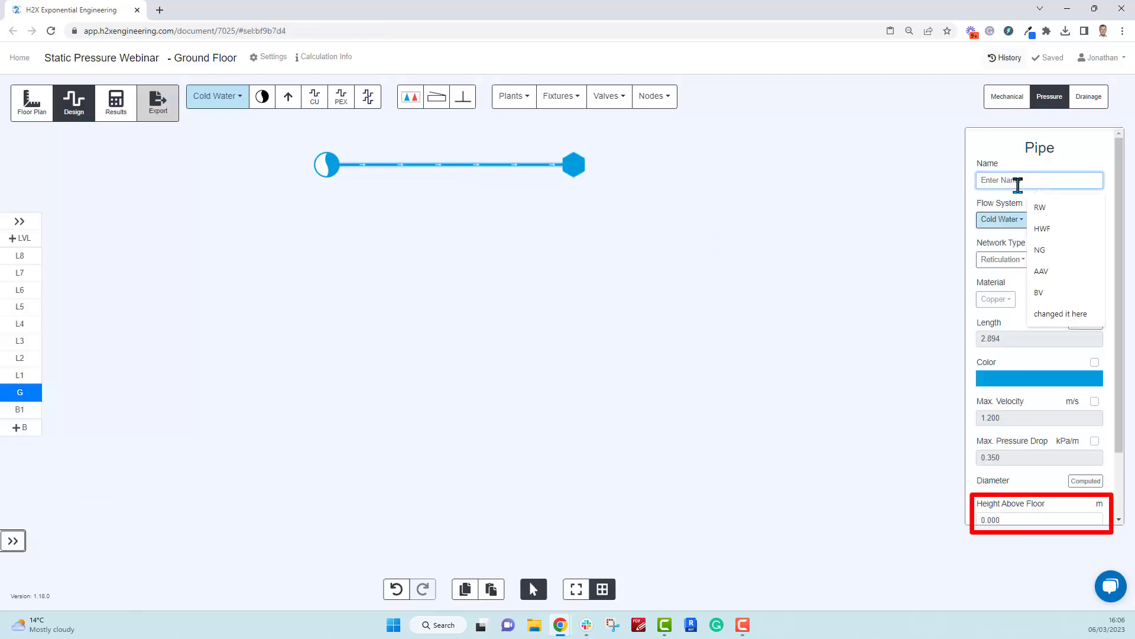
text(0m)
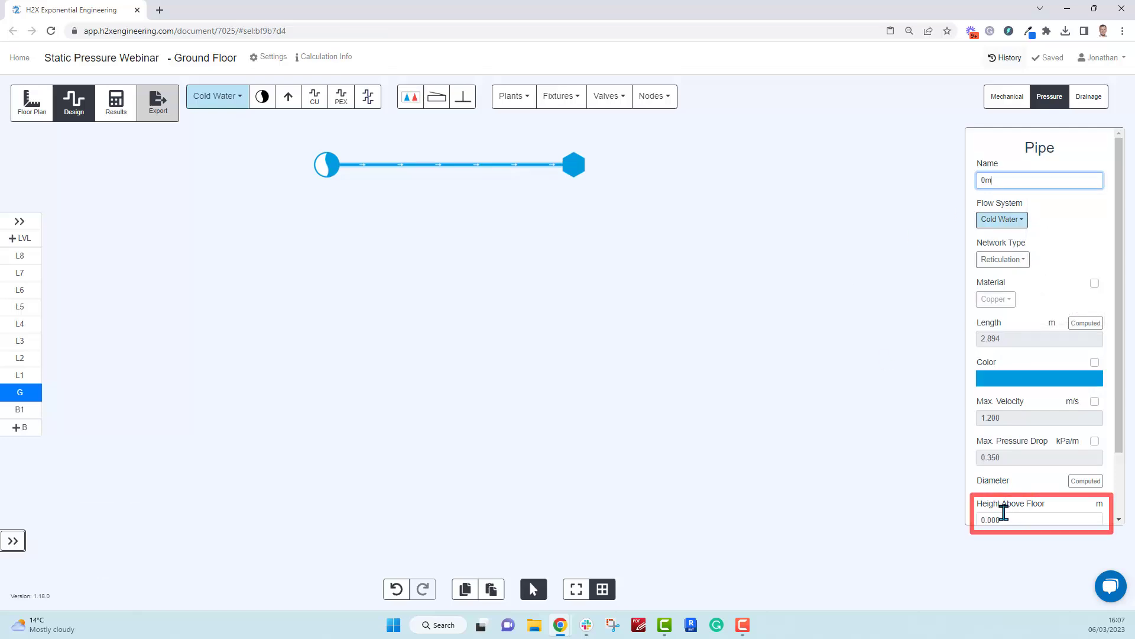
click(663, 422)
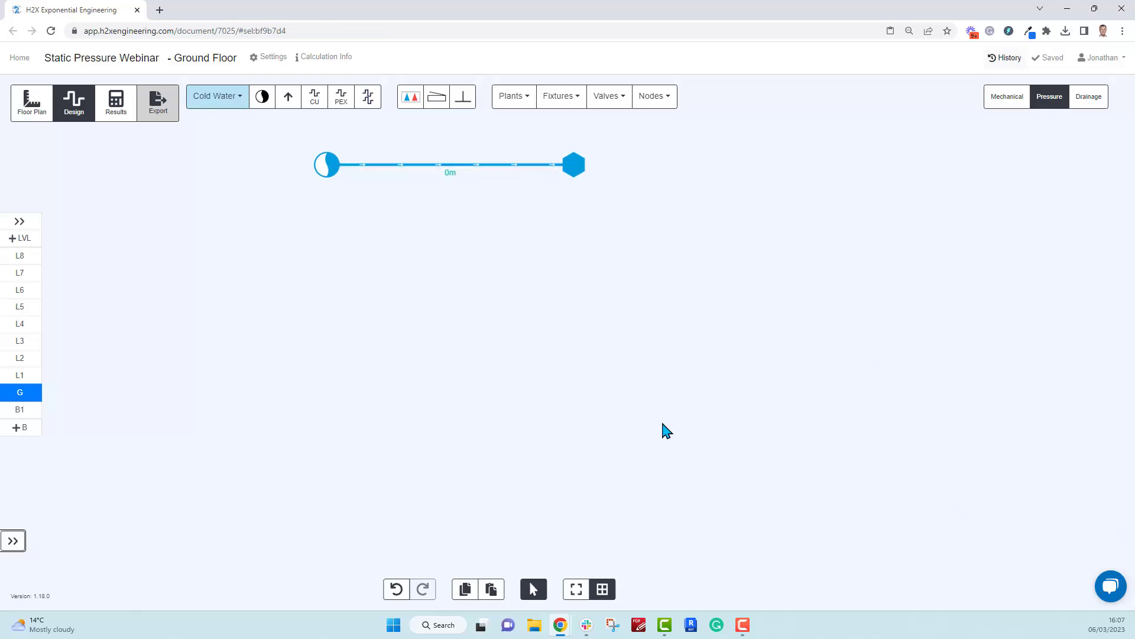
click(332, 173)
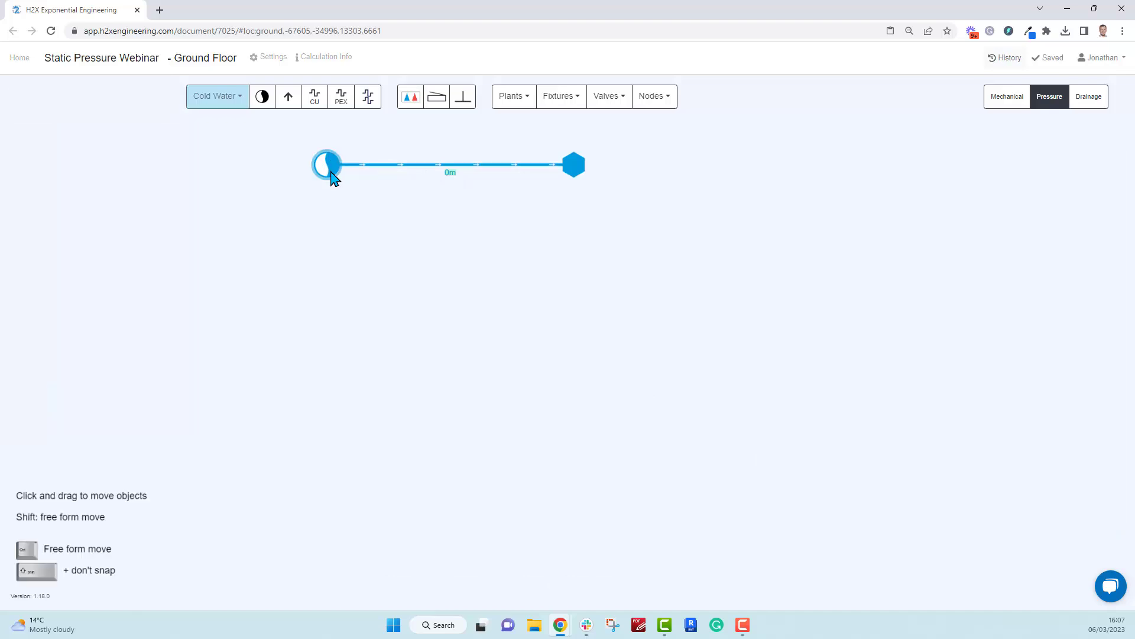
click(346, 184)
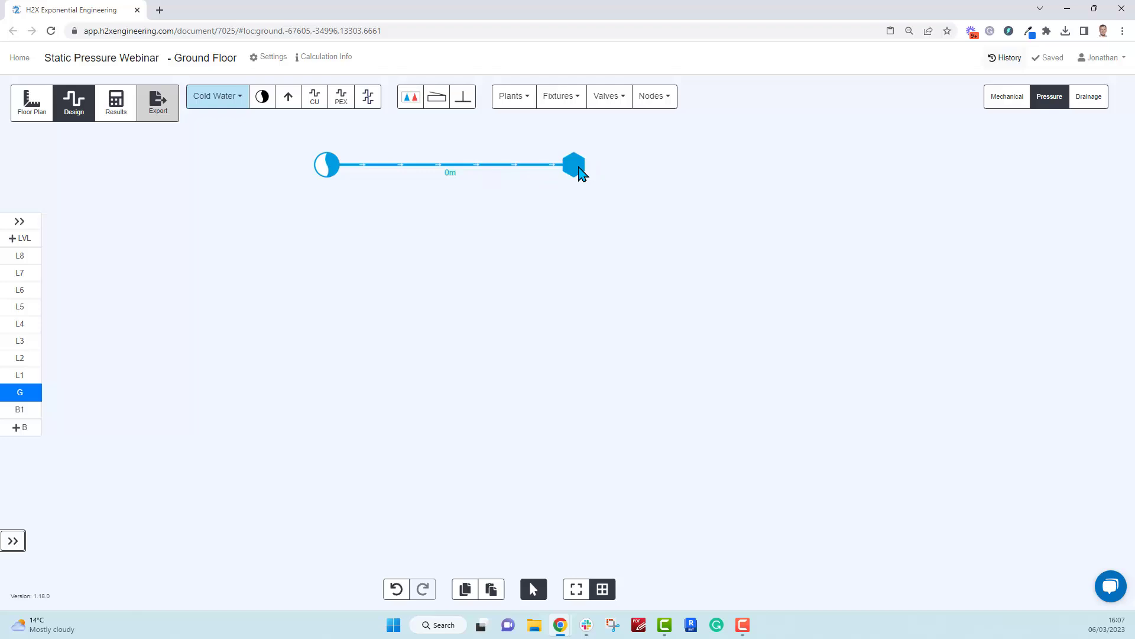
click(122, 111)
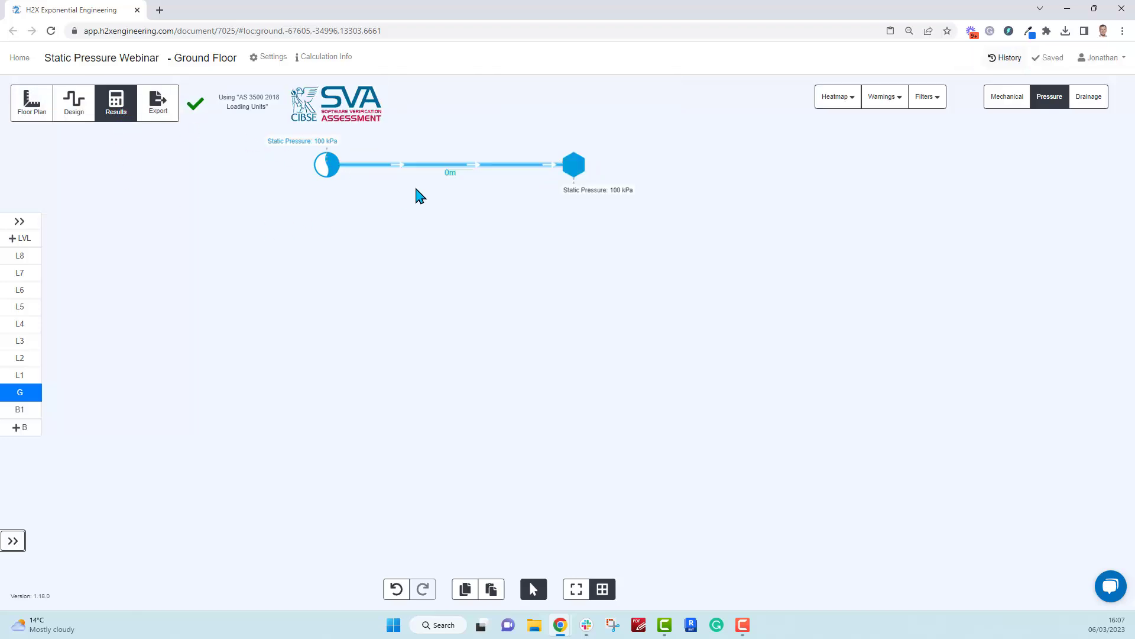
mouse_move(544, 129)
mouse_down()
mouse_move(568, 218)
mouse_move(654, 176)
mouse_up()
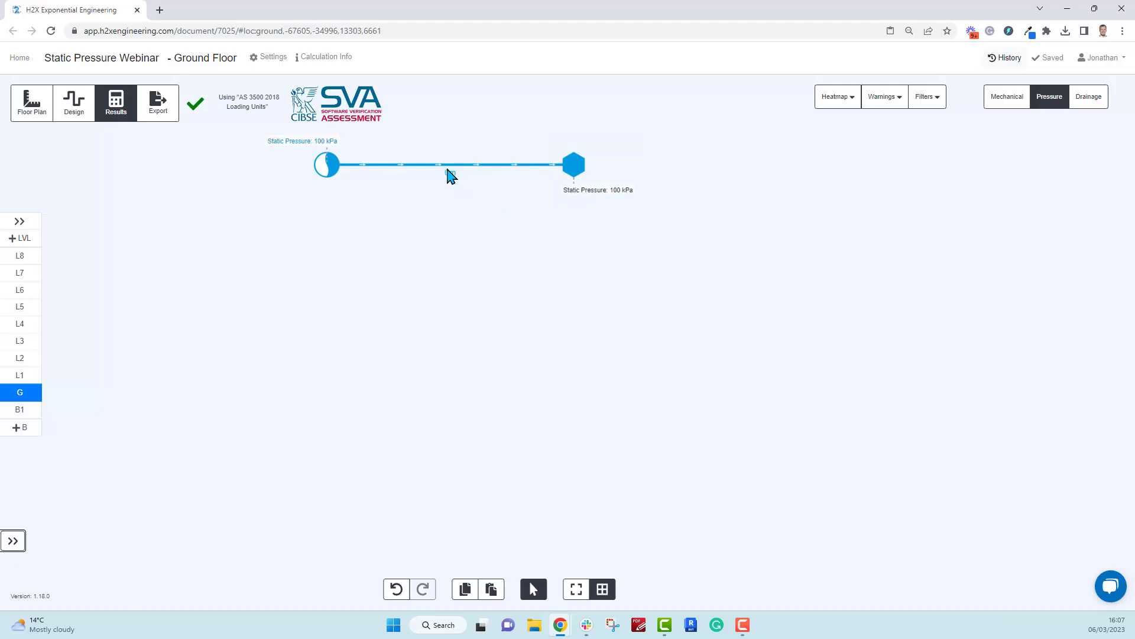
Step: Copy the source, pipe and node run and paste it just below the first
click(74, 102)
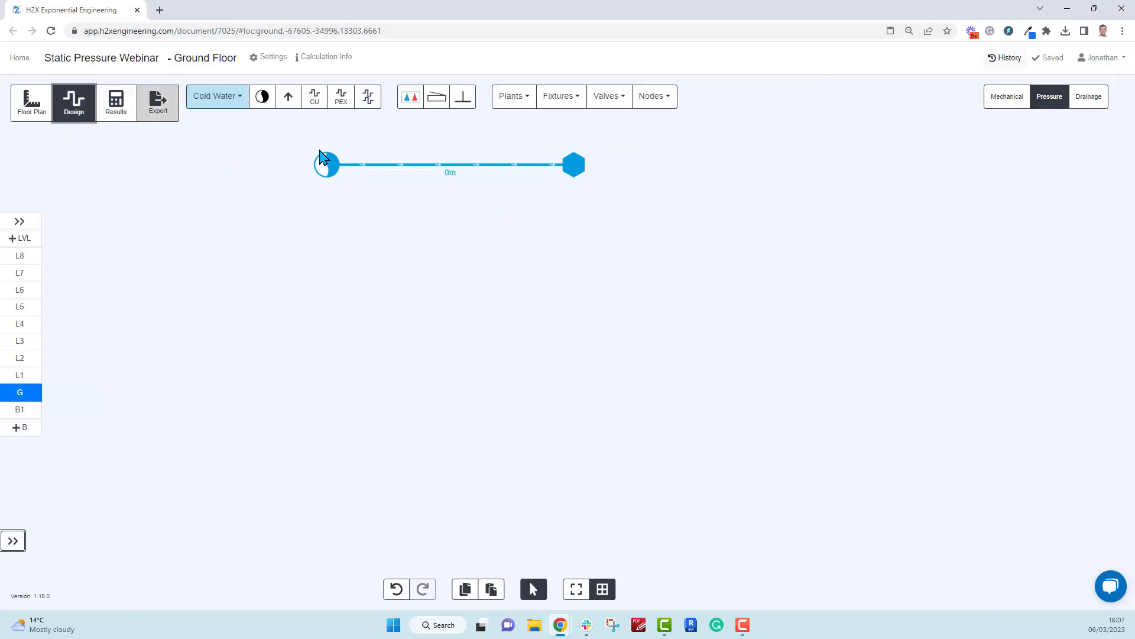
drag(288, 140, 594, 214)
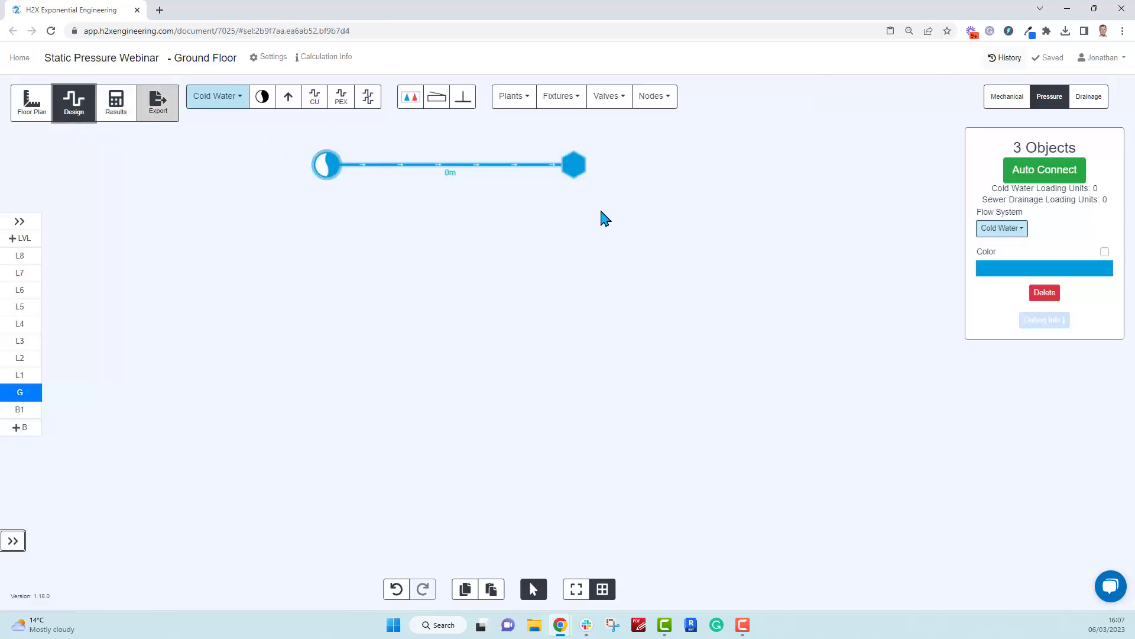
key(ctrl+c)
key(ctrl+v)
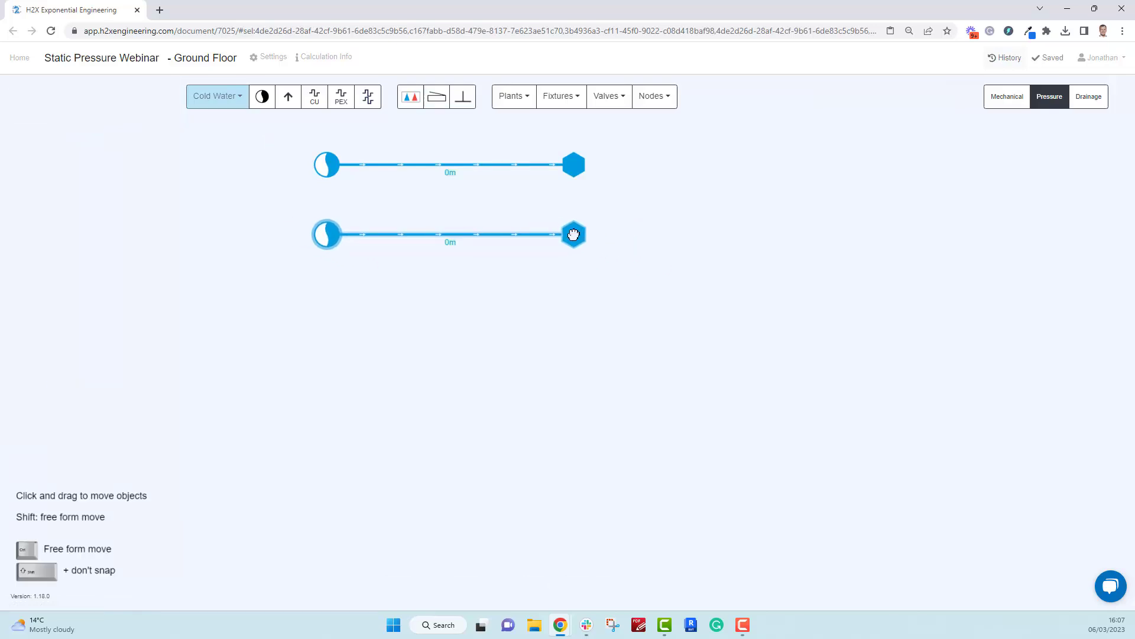
click(573, 237)
drag(573, 238, 577, 240)
click(562, 286)
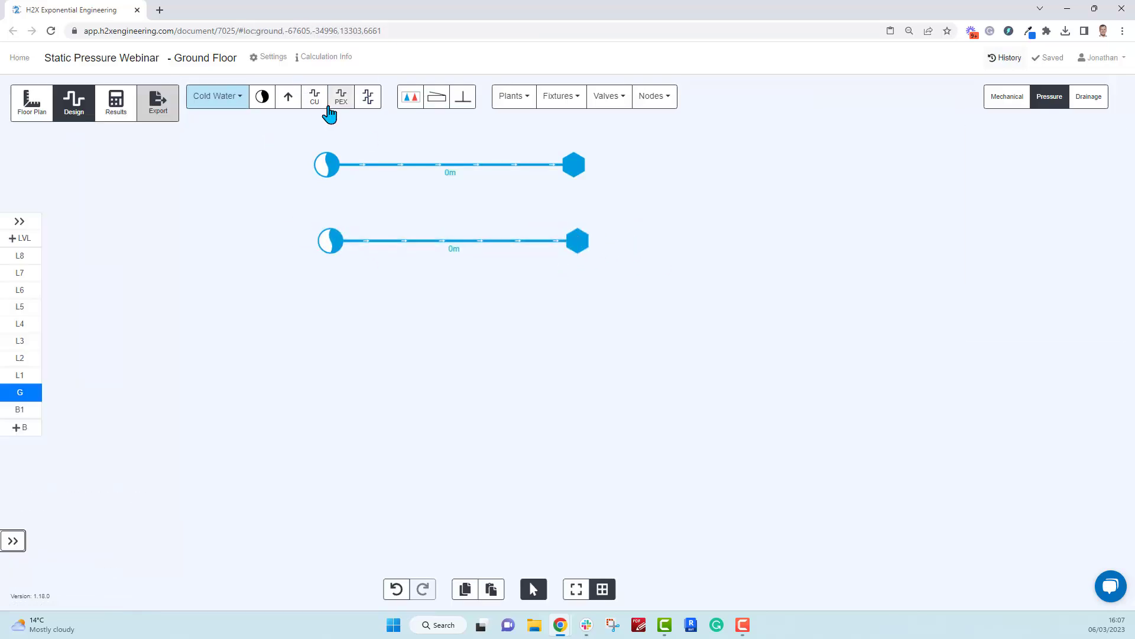
Step: Draw an up-and-over copper pipe loop on the lower run, deleting the straight segment beneath
click(314, 96)
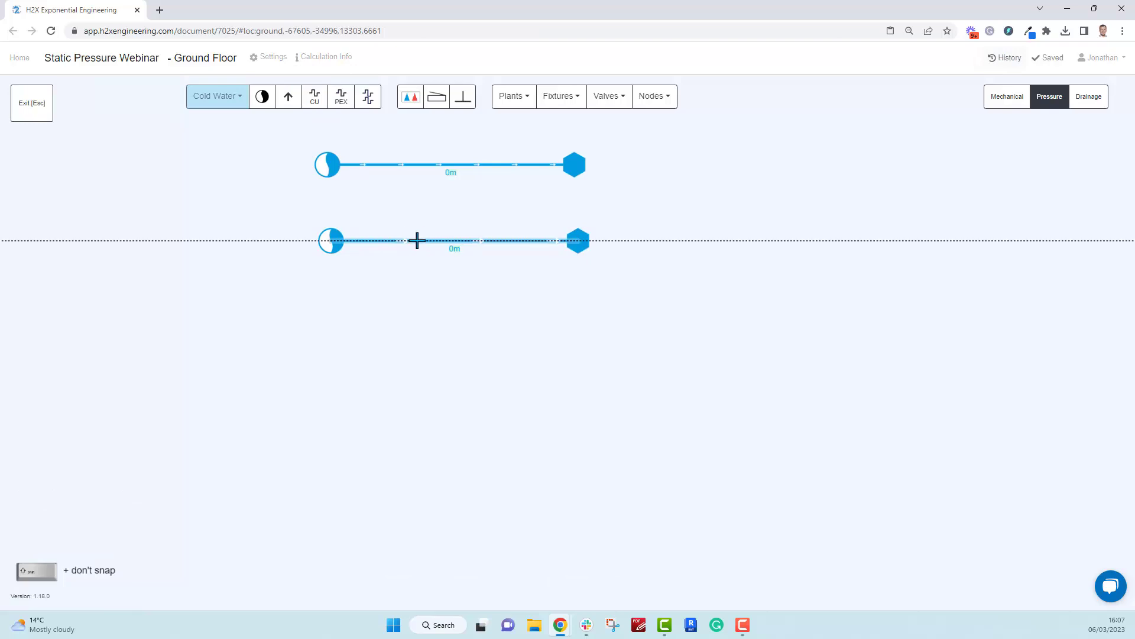
click(417, 241)
click(417, 219)
click(492, 219)
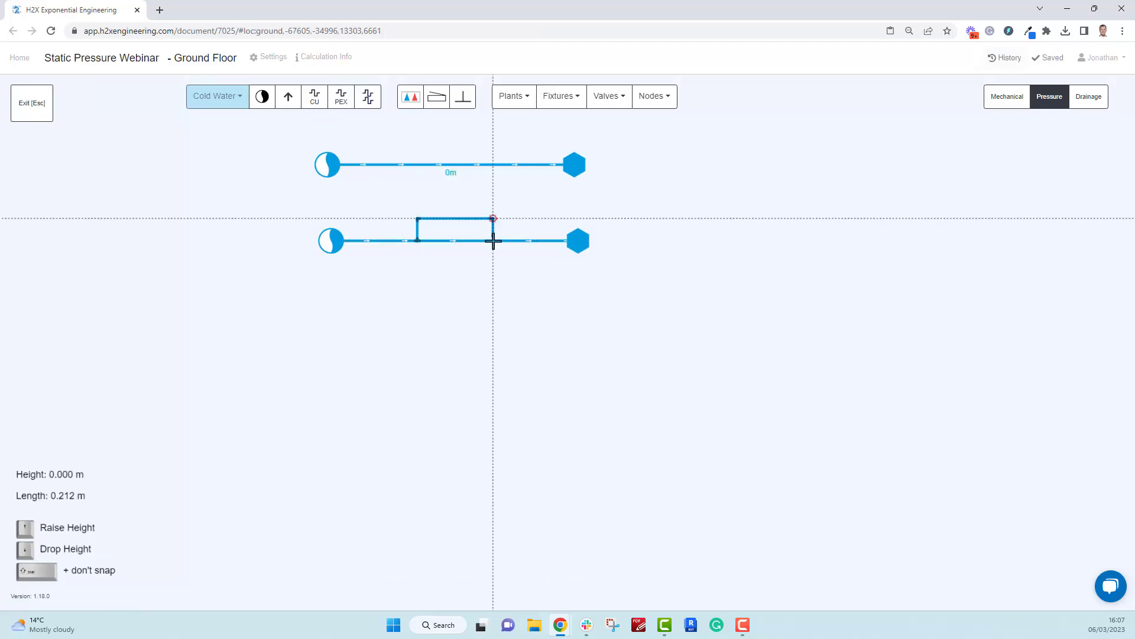
click(492, 240)
key(Escape)
click(456, 241)
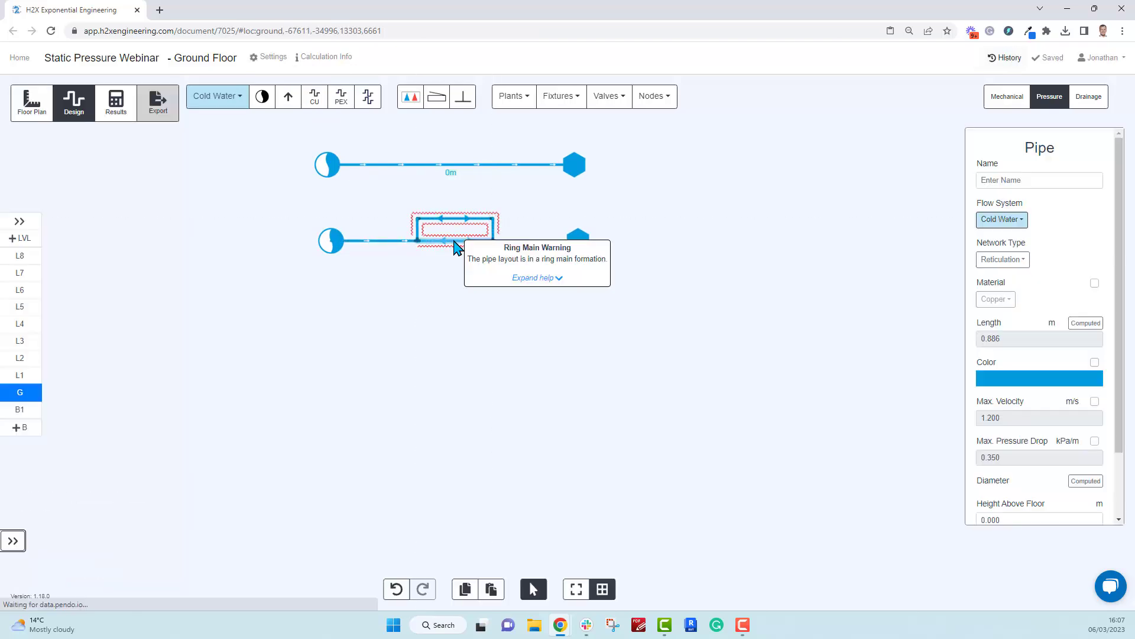
key(Delete)
Step: Name the loop's top pipe '0m' and recalculate the static pressure results
click(458, 221)
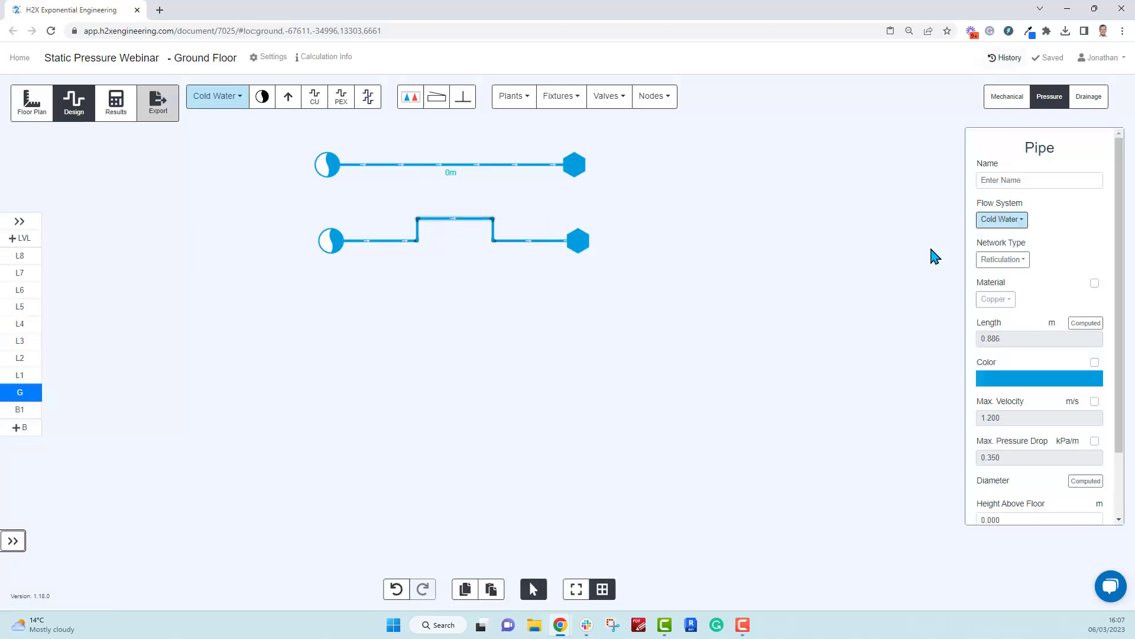
click(1003, 181)
text(0m)
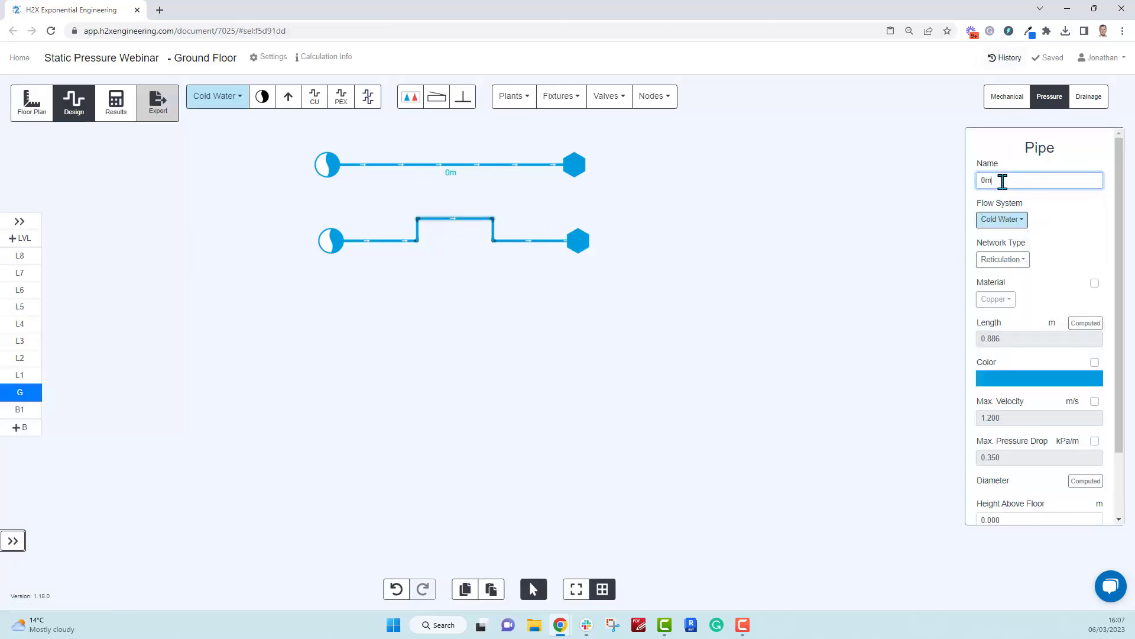
click(762, 335)
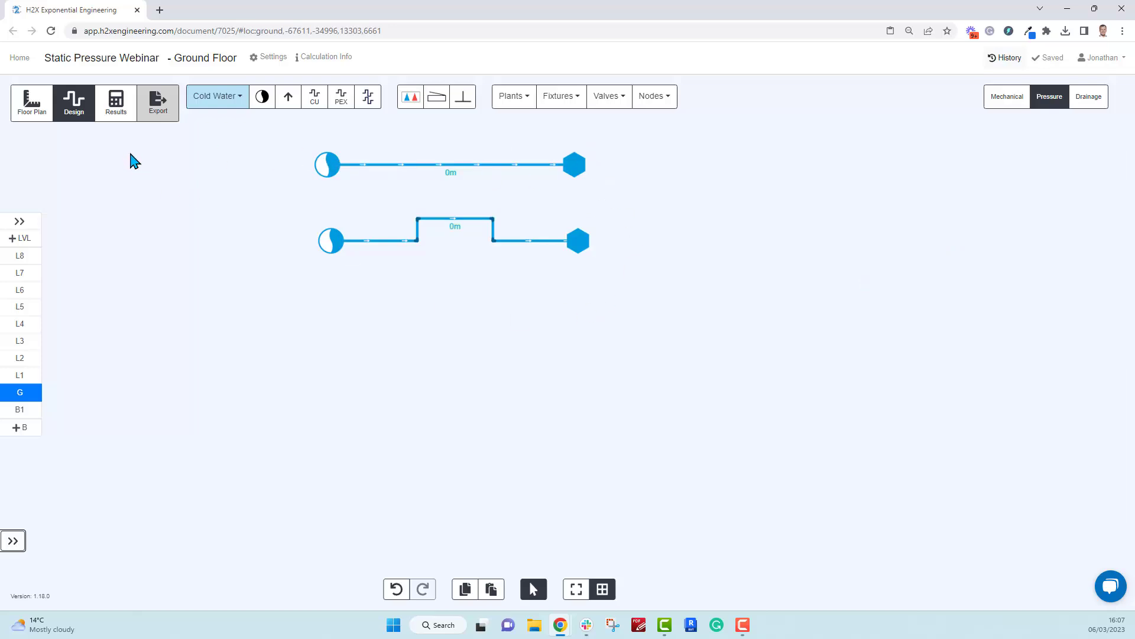
click(113, 116)
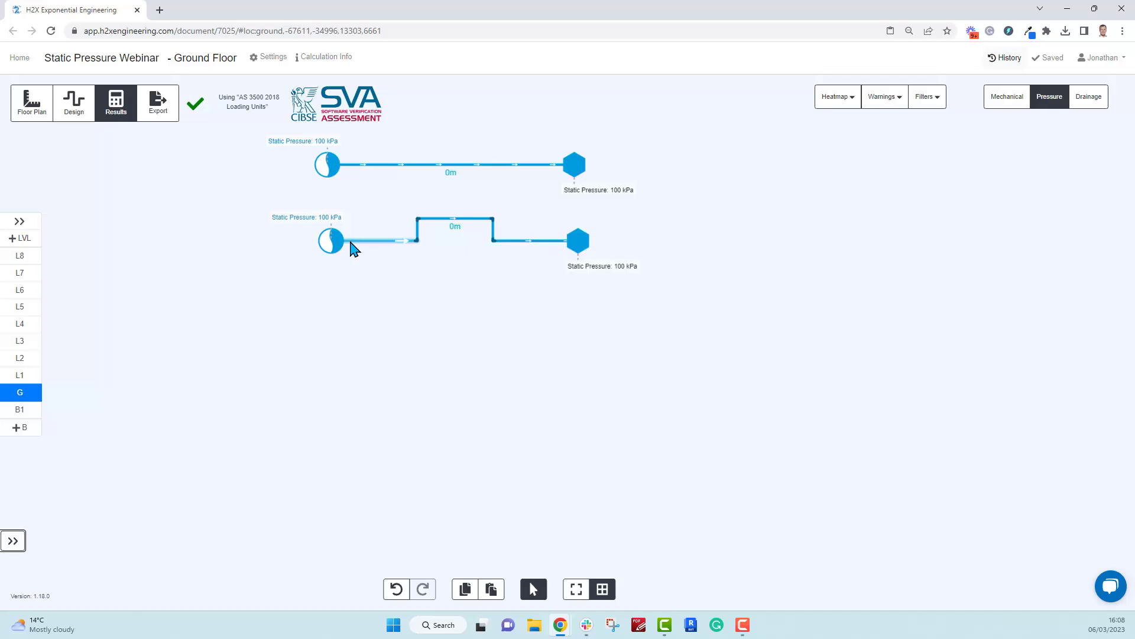
Step: Duplicate the top pipe run into a third row below the others
click(82, 108)
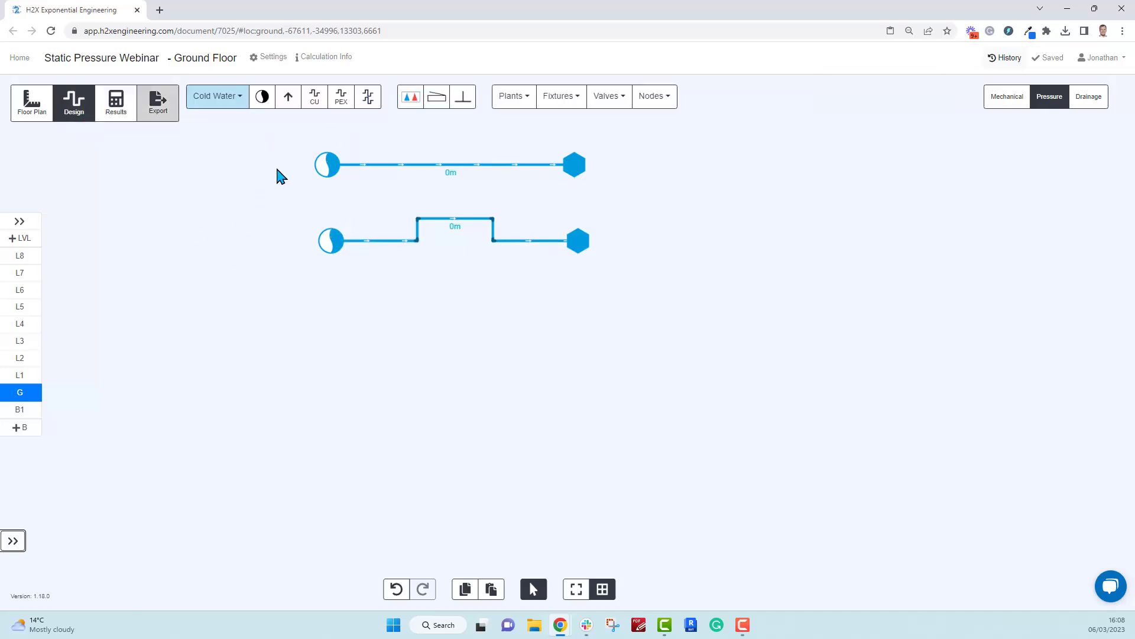
drag(287, 139, 602, 203)
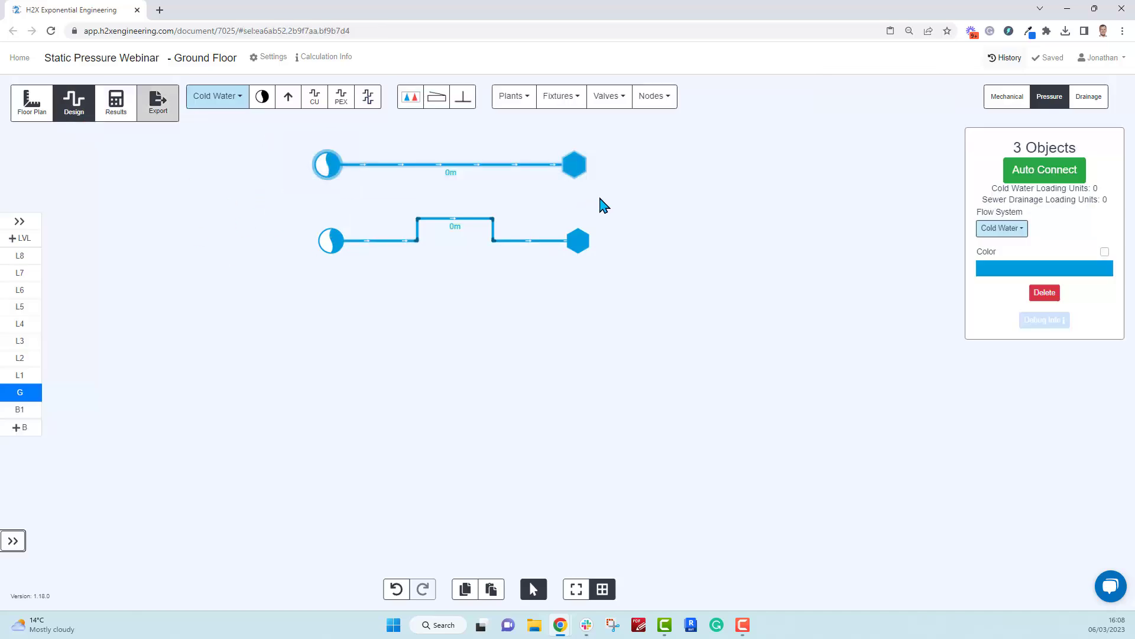
key(ctrl+c)
key(ctrl+v)
drag(660, 249, 579, 306)
click(595, 357)
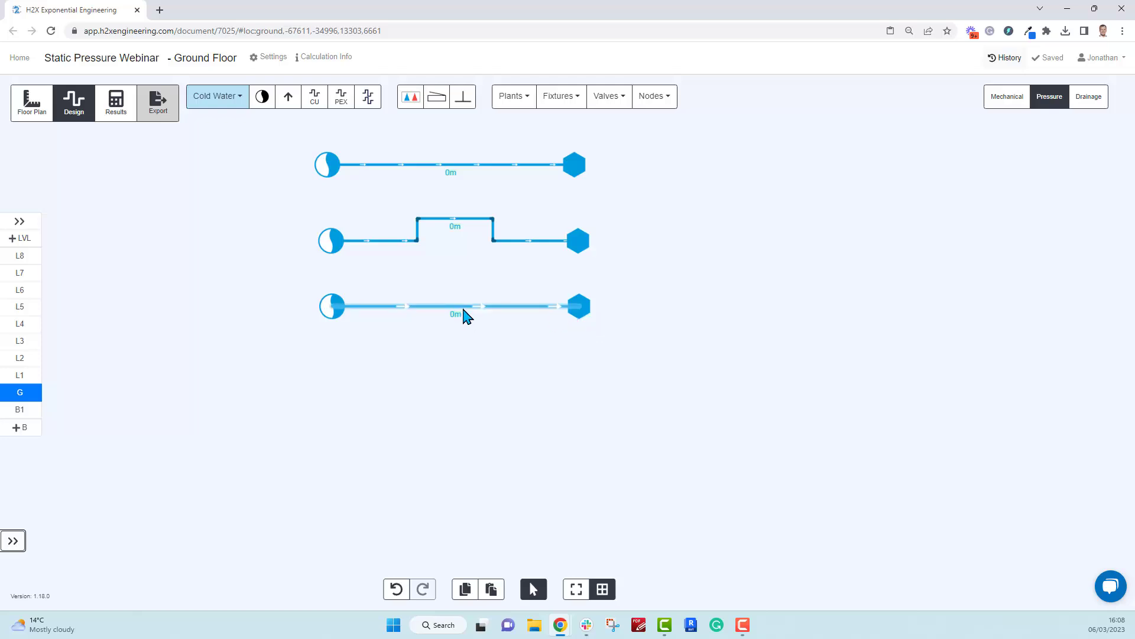
Step: Set the third run's pipe to 5 m above floor, name it '5m', and recalculate (51.11 kPa)
click(514, 315)
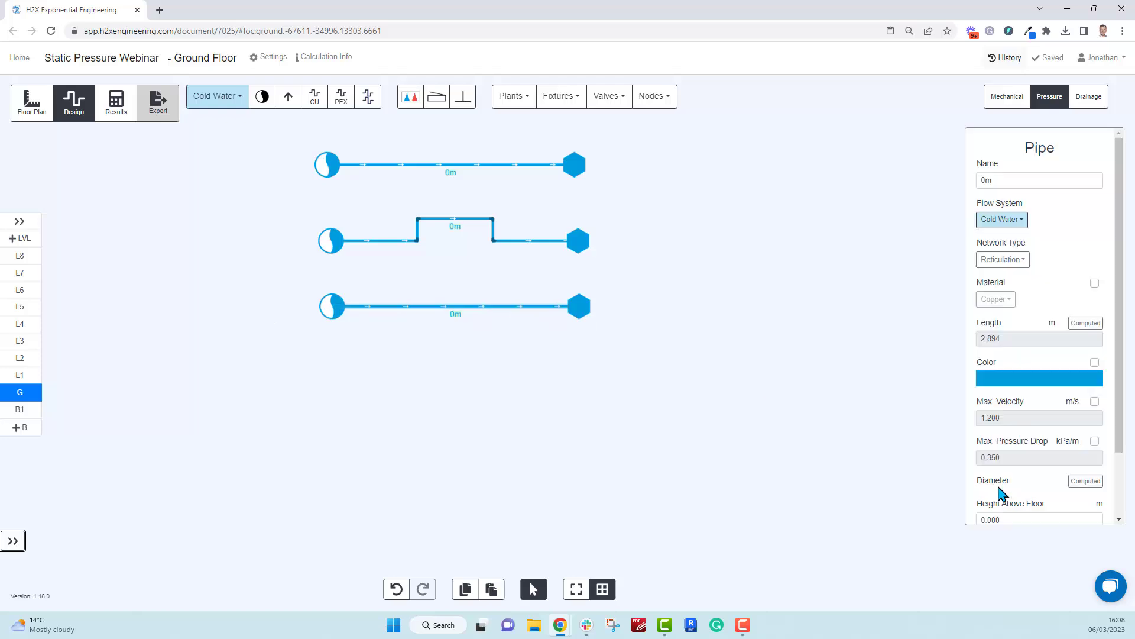
click(1008, 519)
text(5)
key(Return)
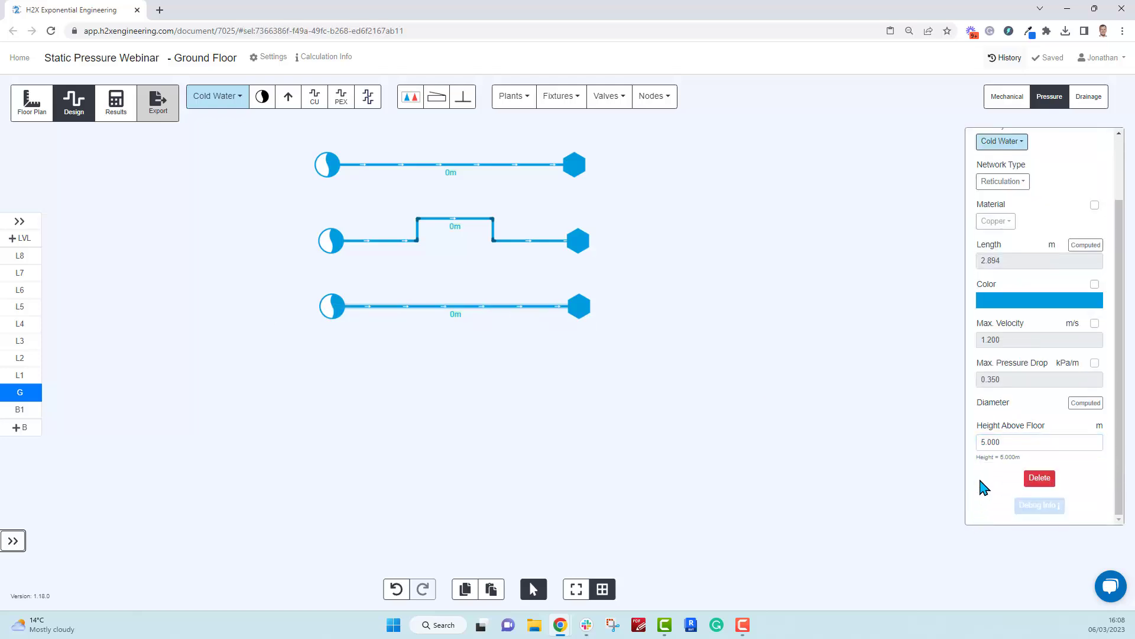
scroll(986, 244, up, 2)
click(982, 182)
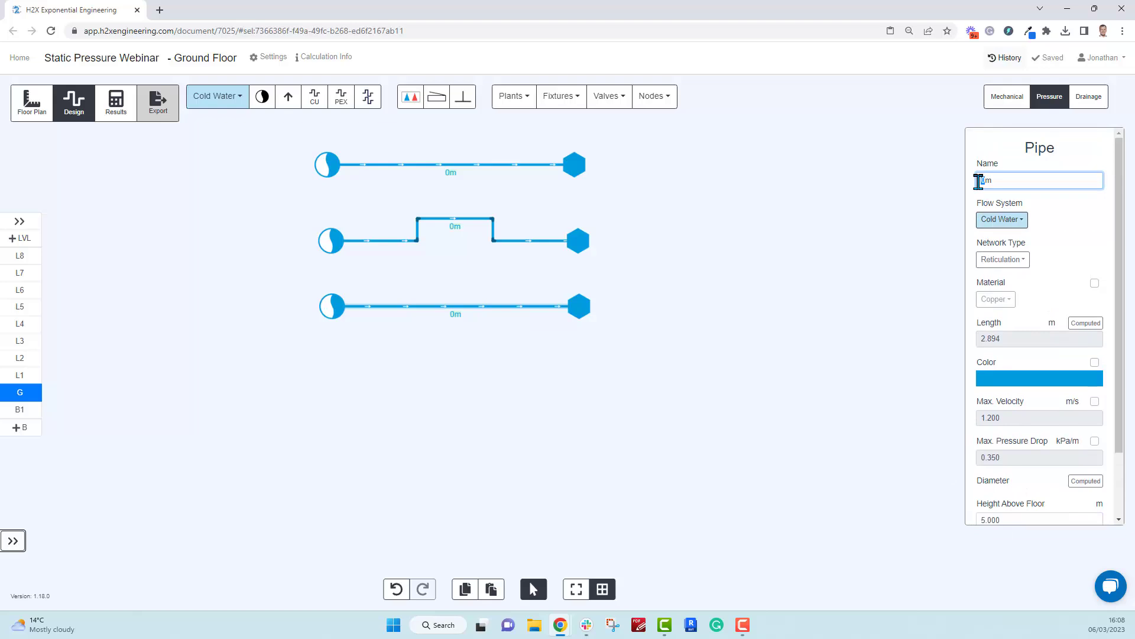
click(810, 267)
click(116, 107)
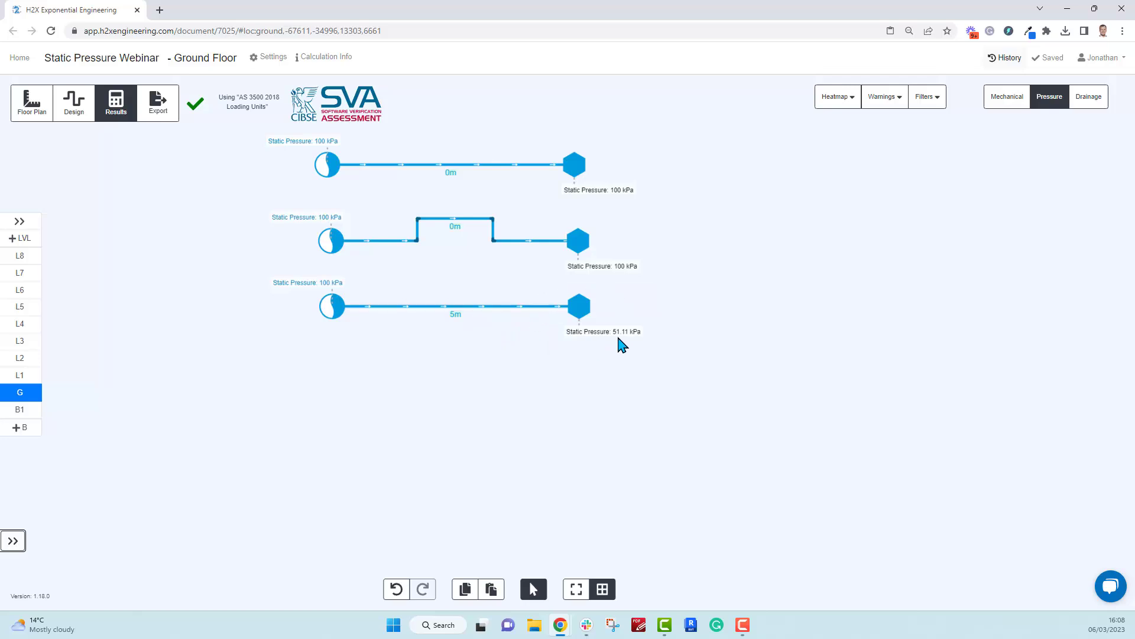
click(70, 118)
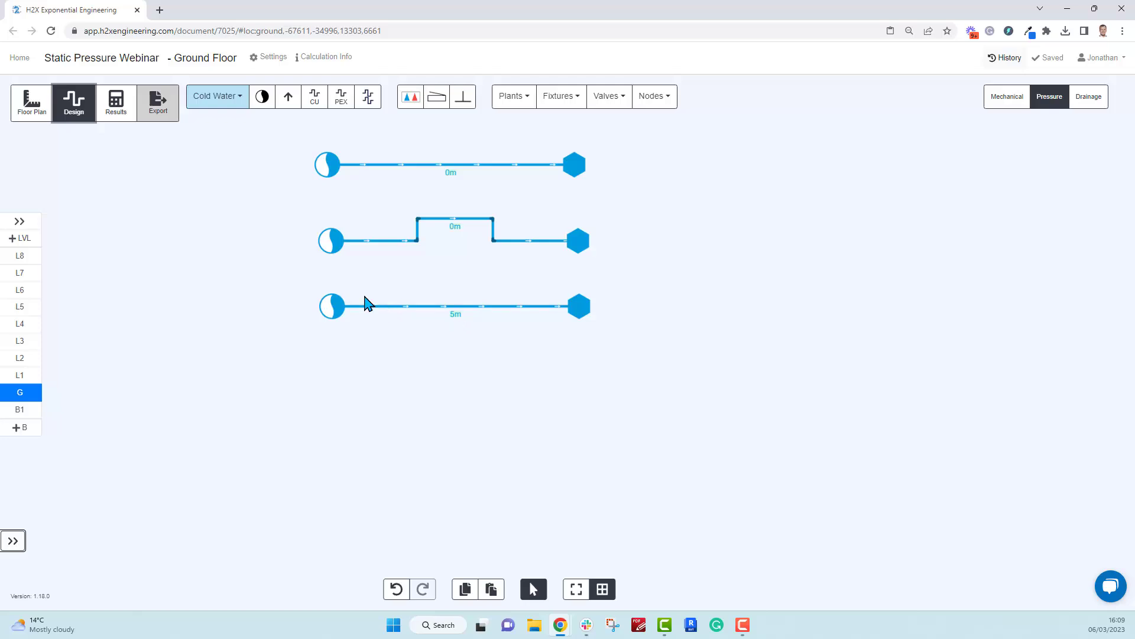
Step: Duplicate the third pipe run into a fourth row
drag(301, 279, 598, 340)
key(ctrl+c)
key(ctrl+v)
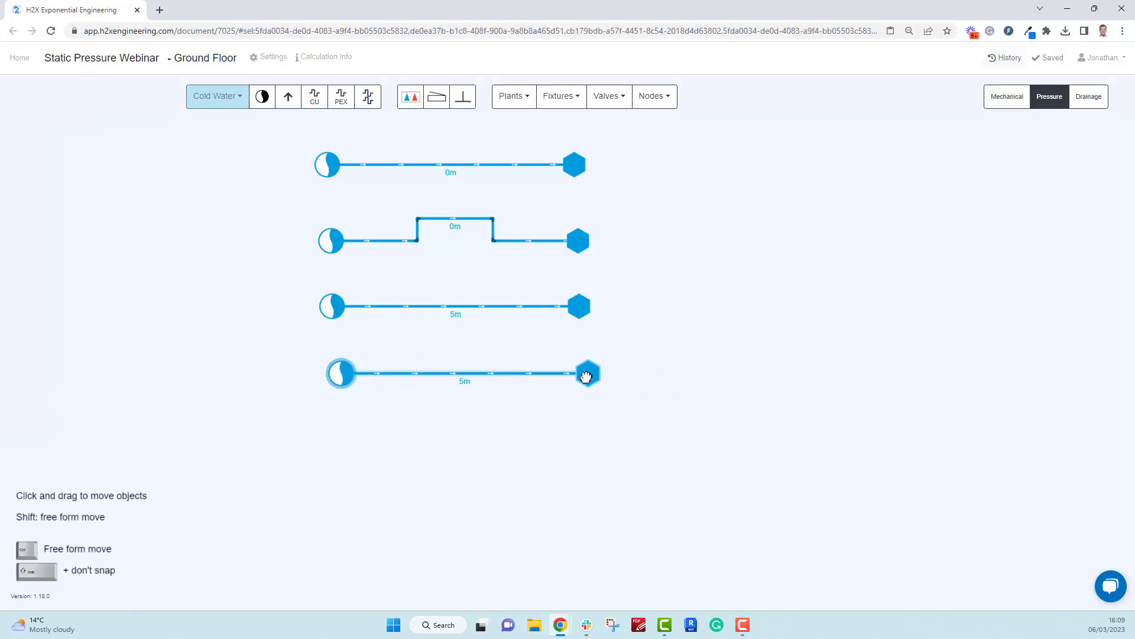
click(551, 378)
click(507, 393)
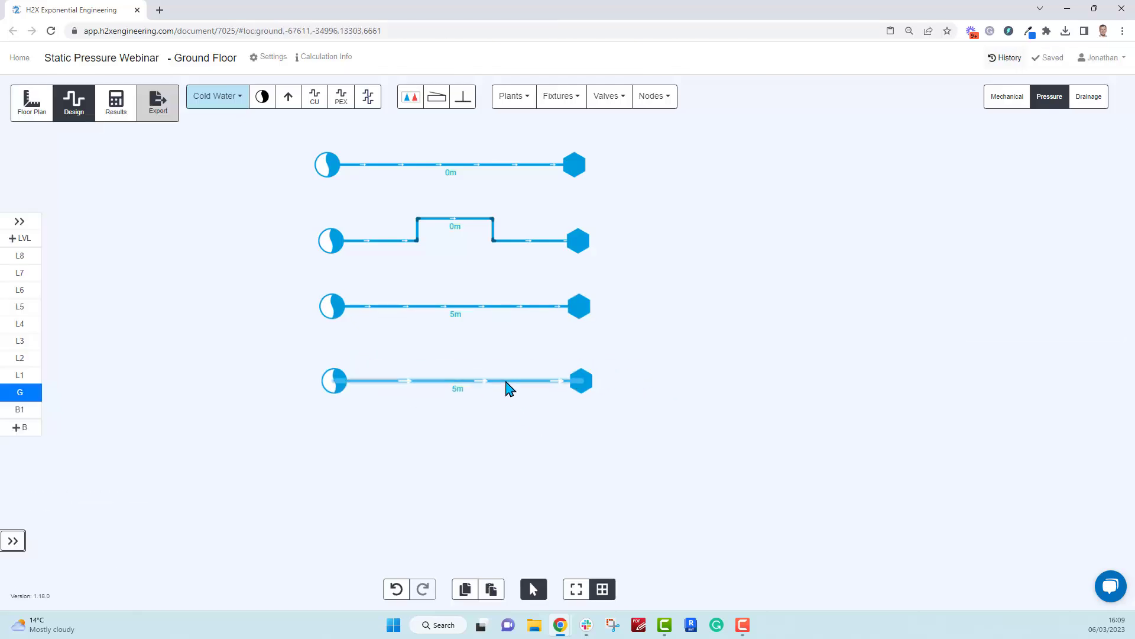
Step: Rename the fourth run's pipe '-5m' and recalculate, showing 148.89 kPa at its outlet
click(506, 382)
click(977, 179)
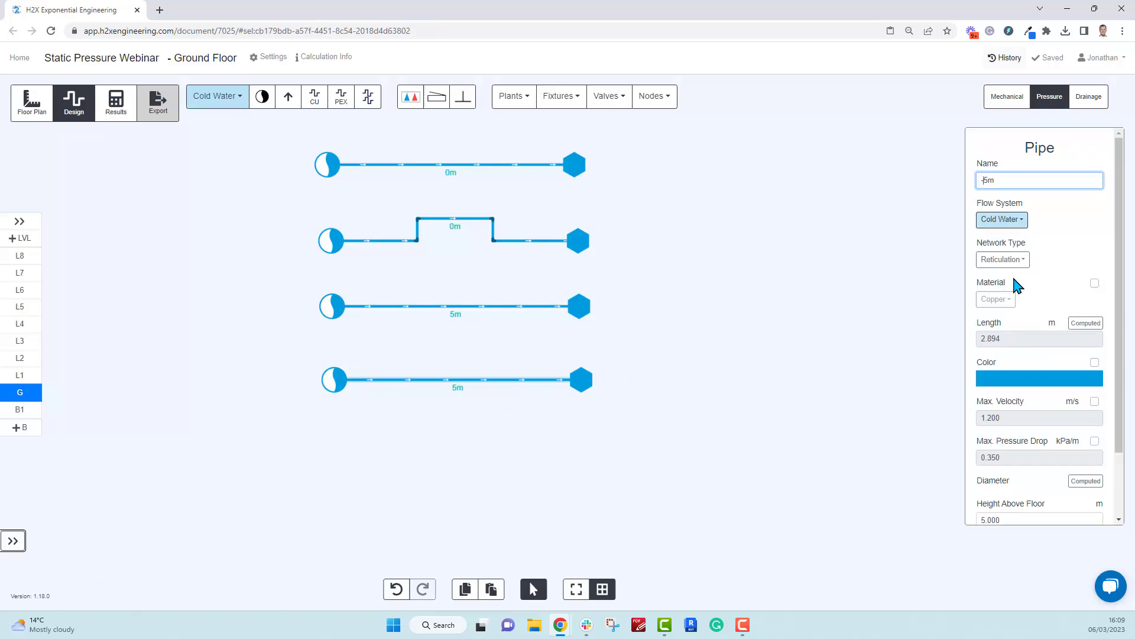
text(-)
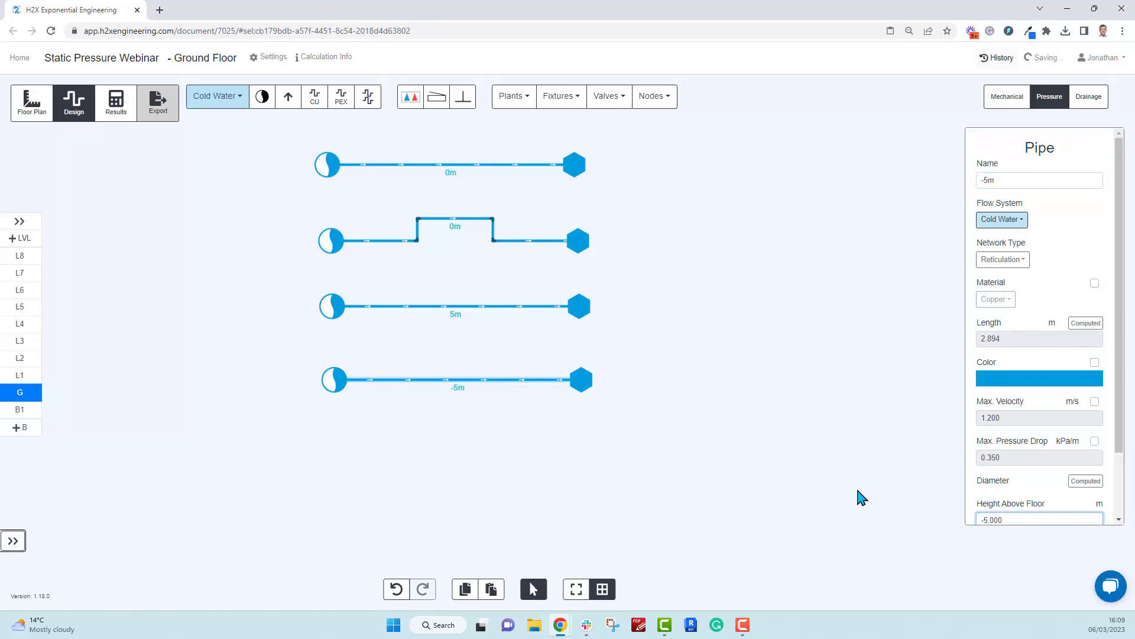
click(214, 130)
click(116, 112)
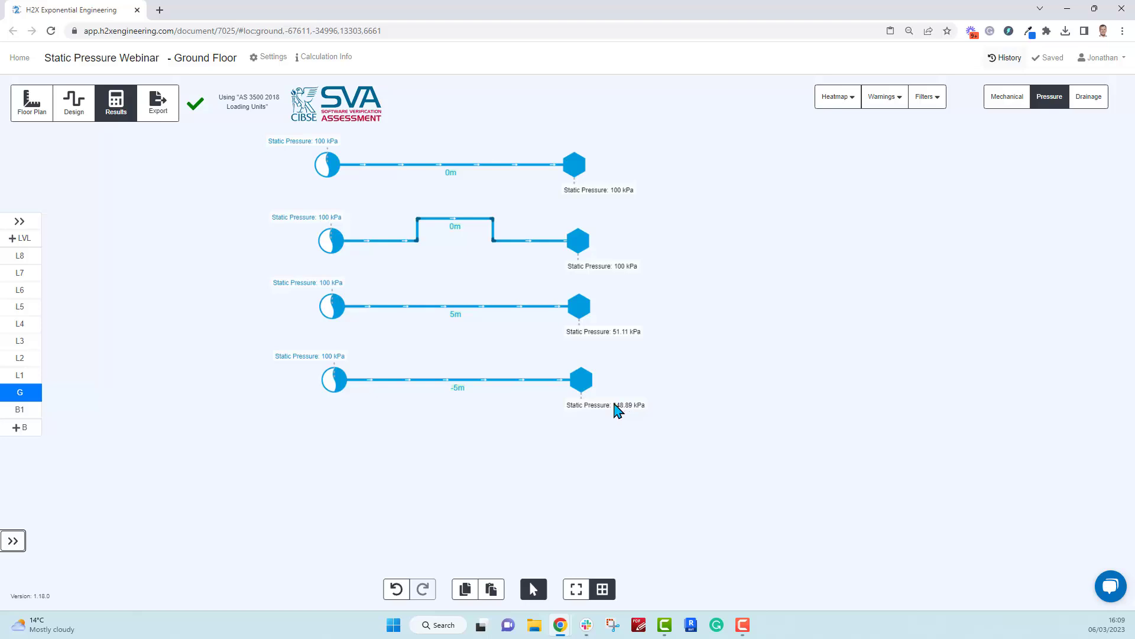
Step: Copy the looped second run and paste it below the fourth run
click(67, 113)
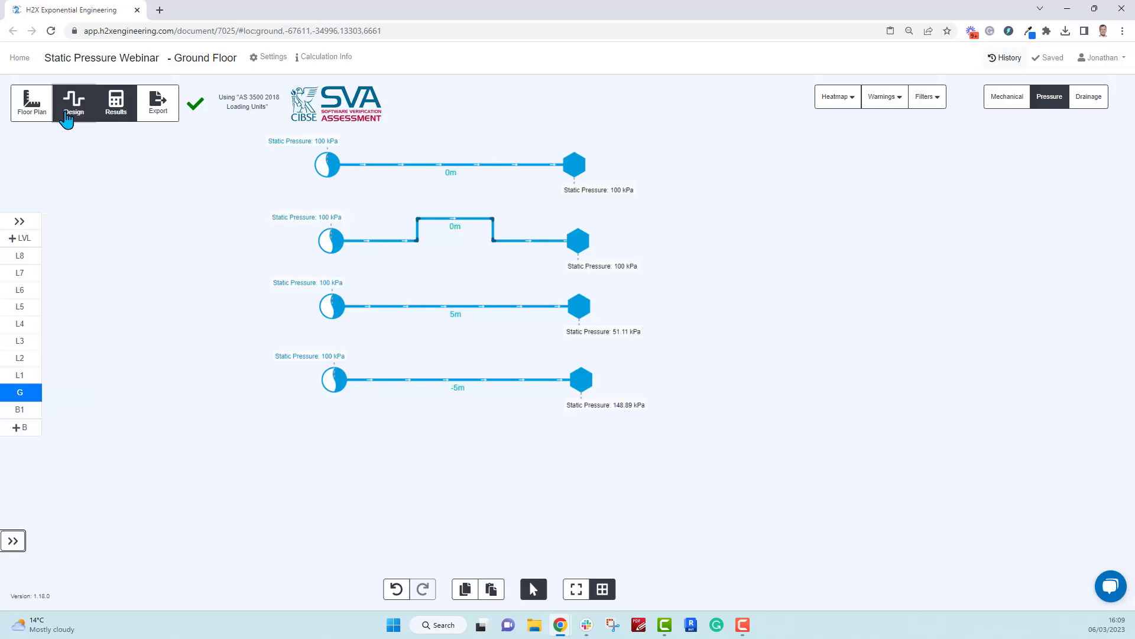
drag(285, 188, 606, 278)
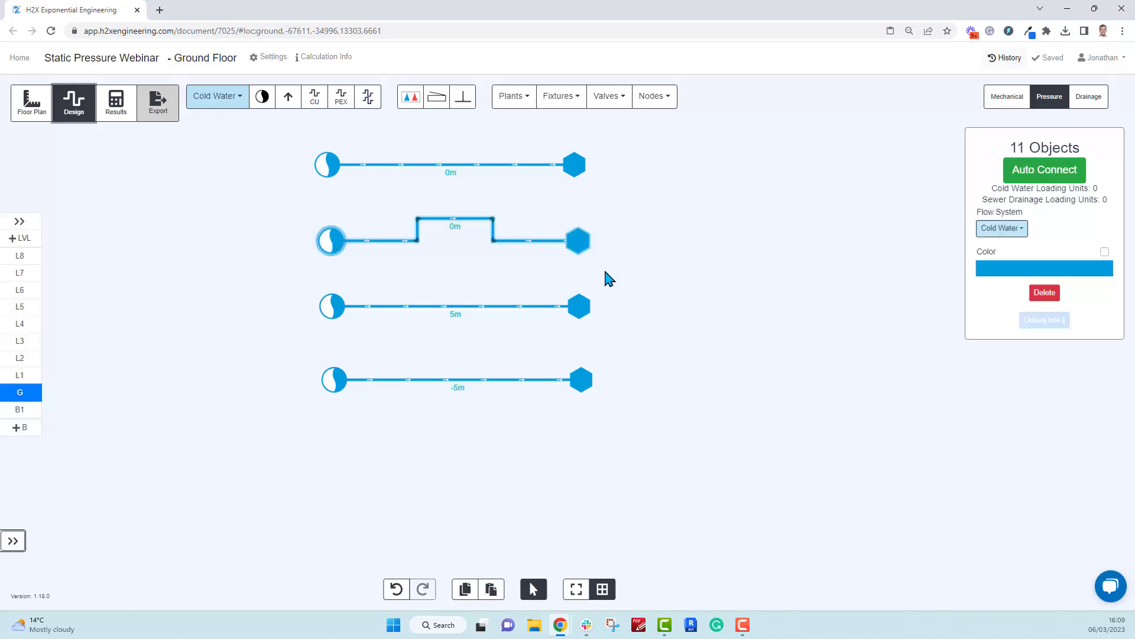
key(ctrl+c)
key(ctrl+v)
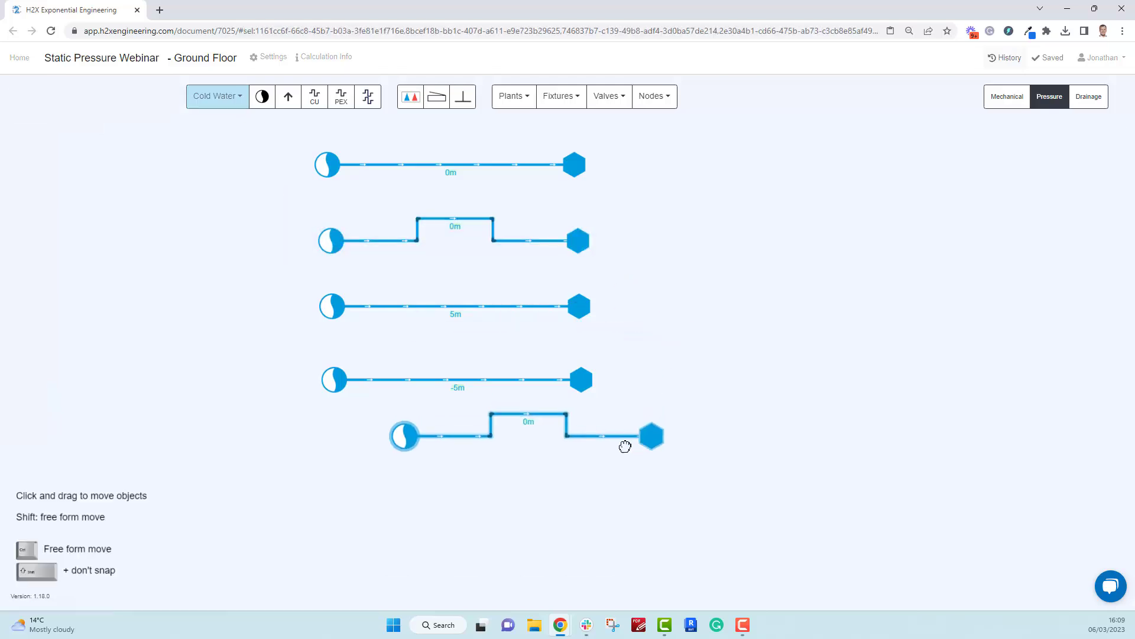
click(596, 480)
click(570, 512)
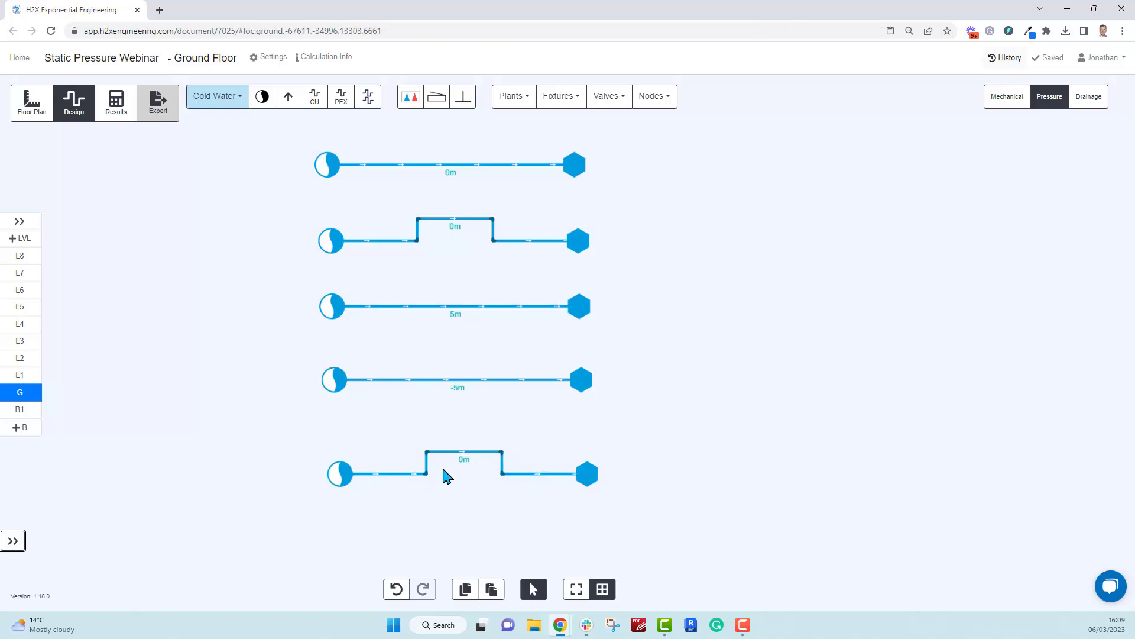
Step: Set the fifth run's raised loop section to 5 m height and name it '5m'
click(484, 455)
scroll(1005, 467, down, 3)
click(971, 441)
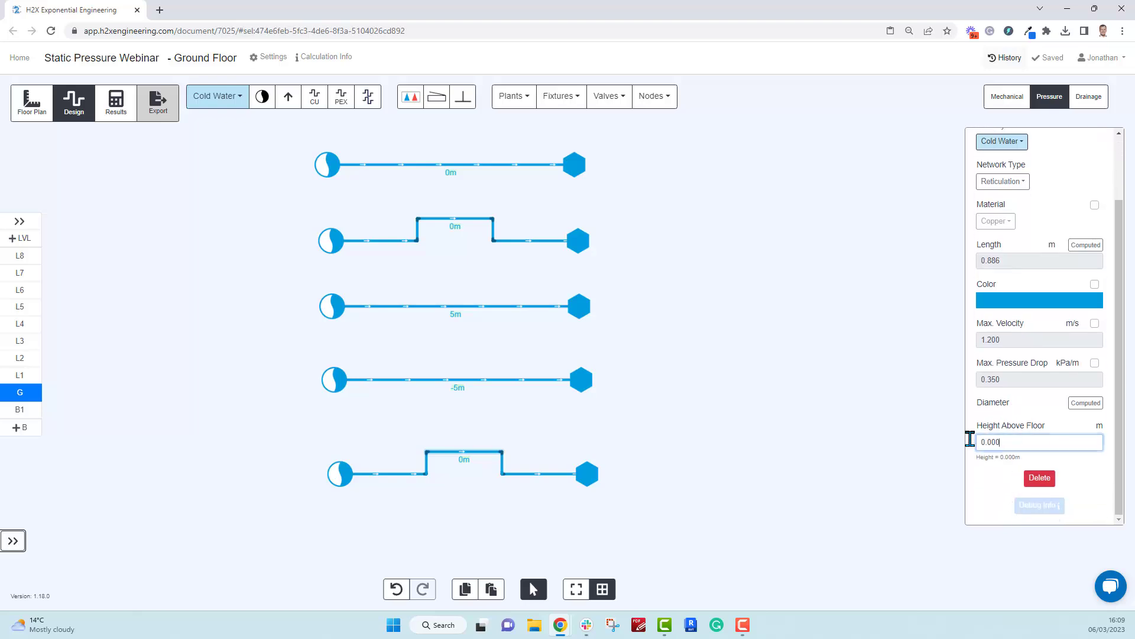
key(ctrl+a)
text(5)
click(859, 471)
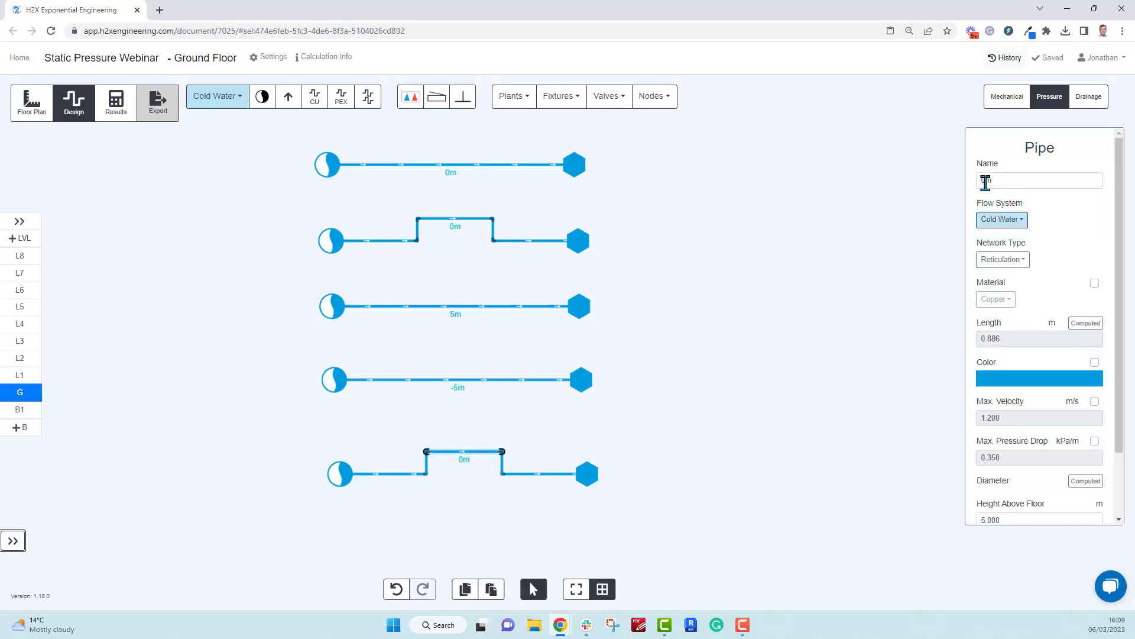
click(980, 181)
key(Delete)
text(5)
click(832, 284)
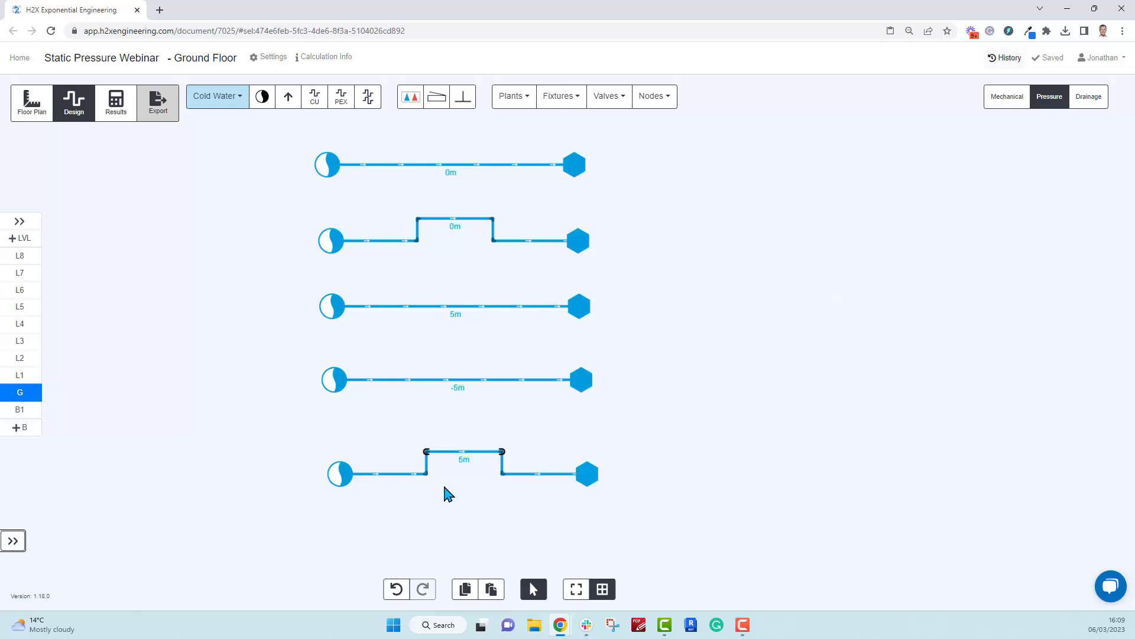
Step: Name both floor-level end sections of the fifth run '0m'
click(374, 476)
shift+click(538, 473)
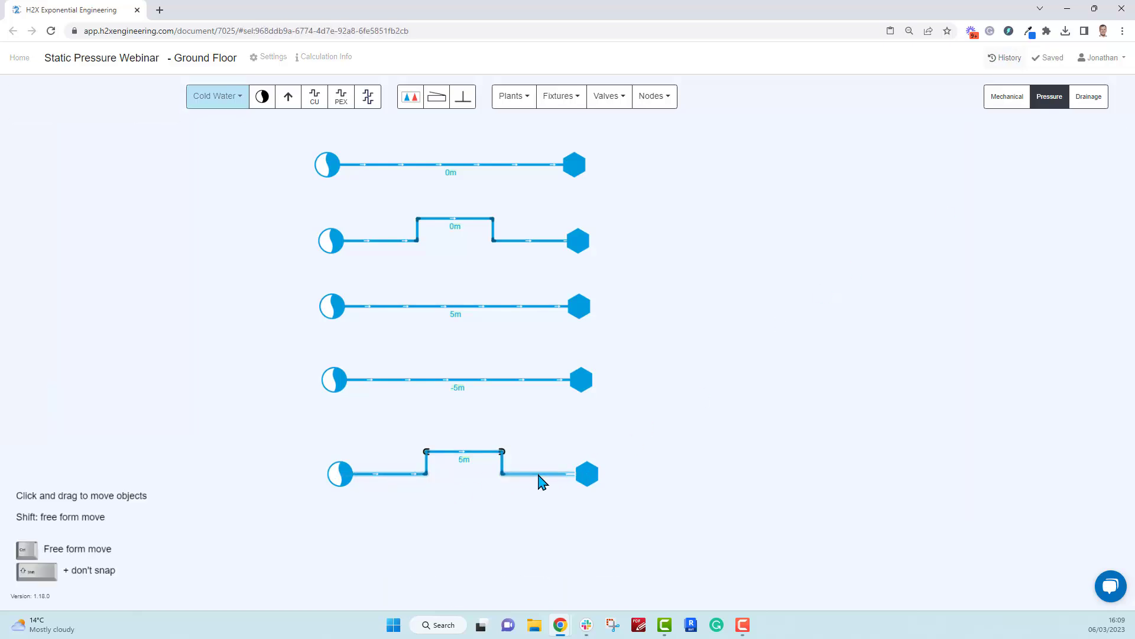
click(1013, 180)
text(0m)
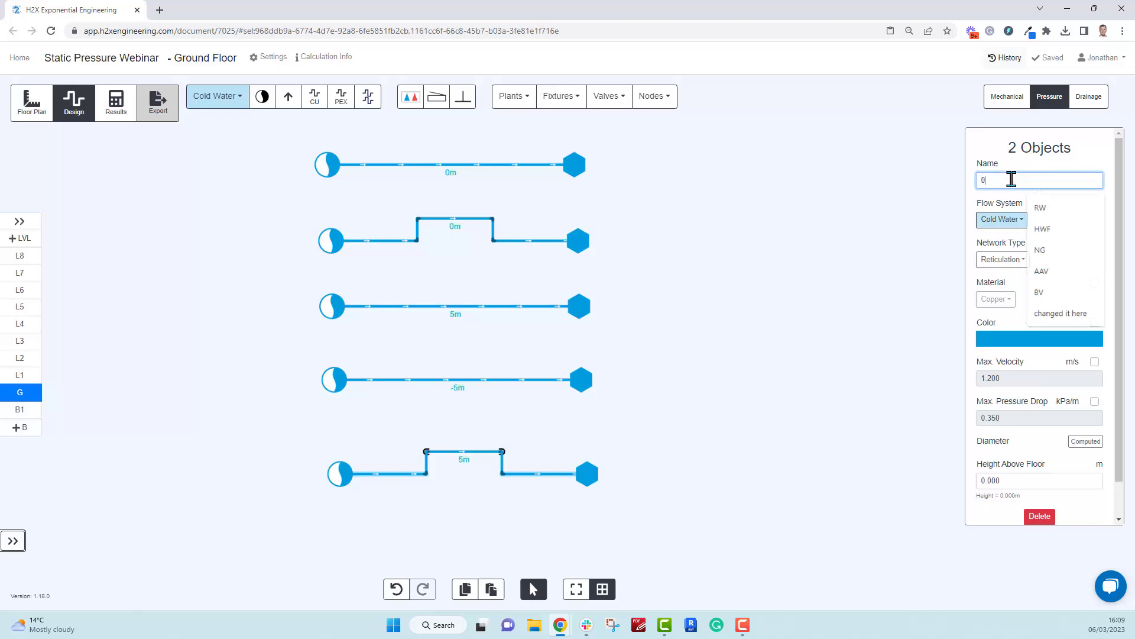
click(807, 491)
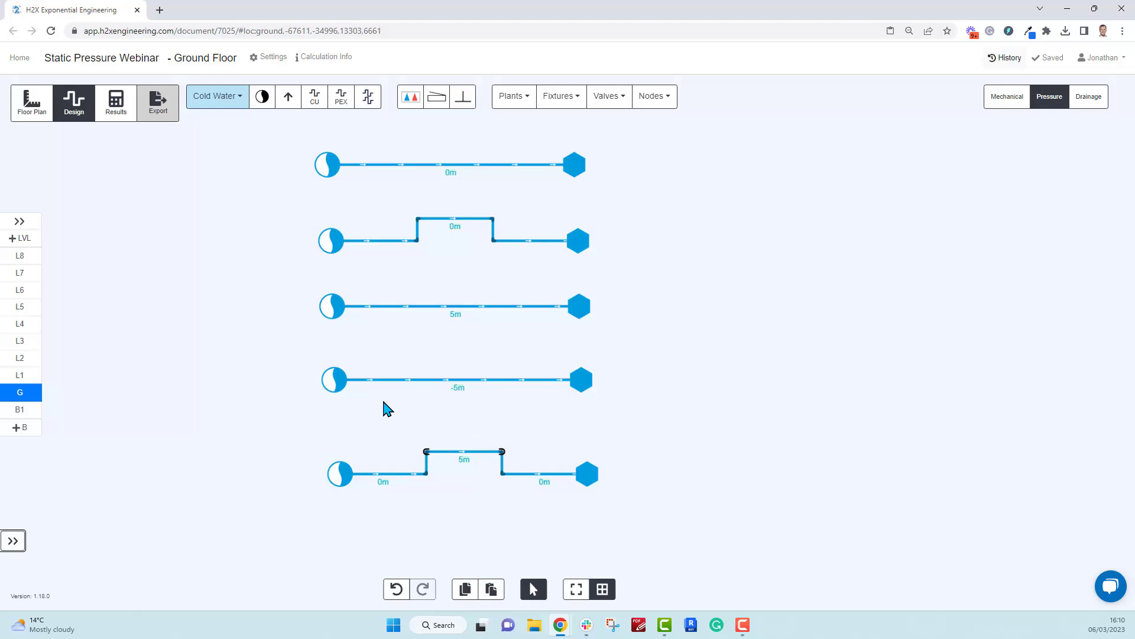
Step: Calculate static pressure results for all five example runs
click(114, 120)
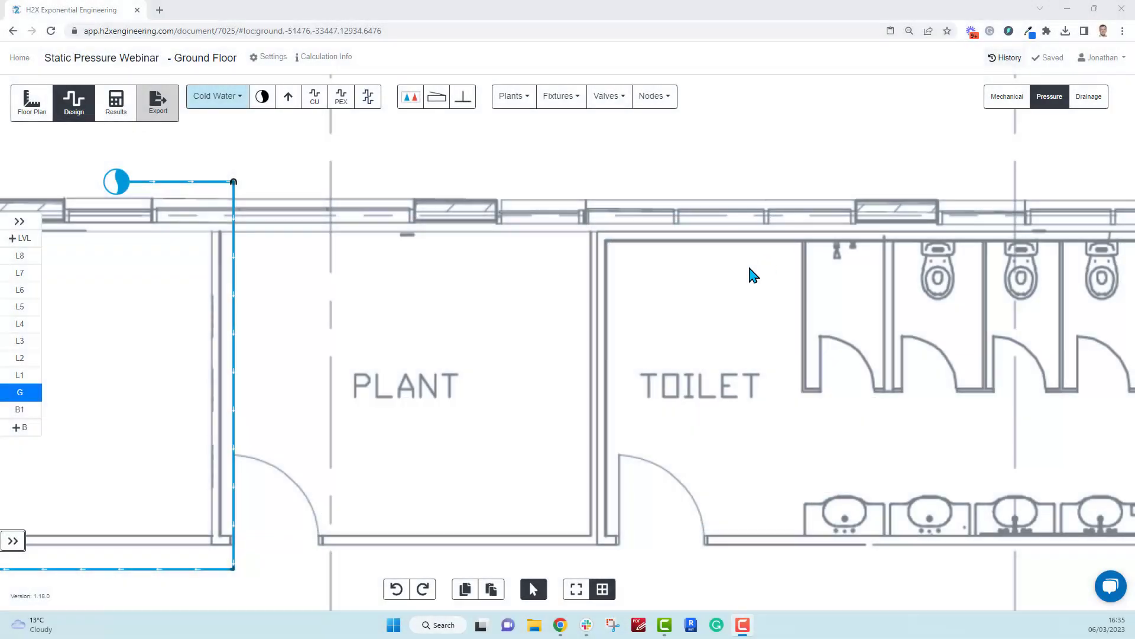
Step: Review the cold-water flow source's static pressure and height
click(120, 191)
click(121, 195)
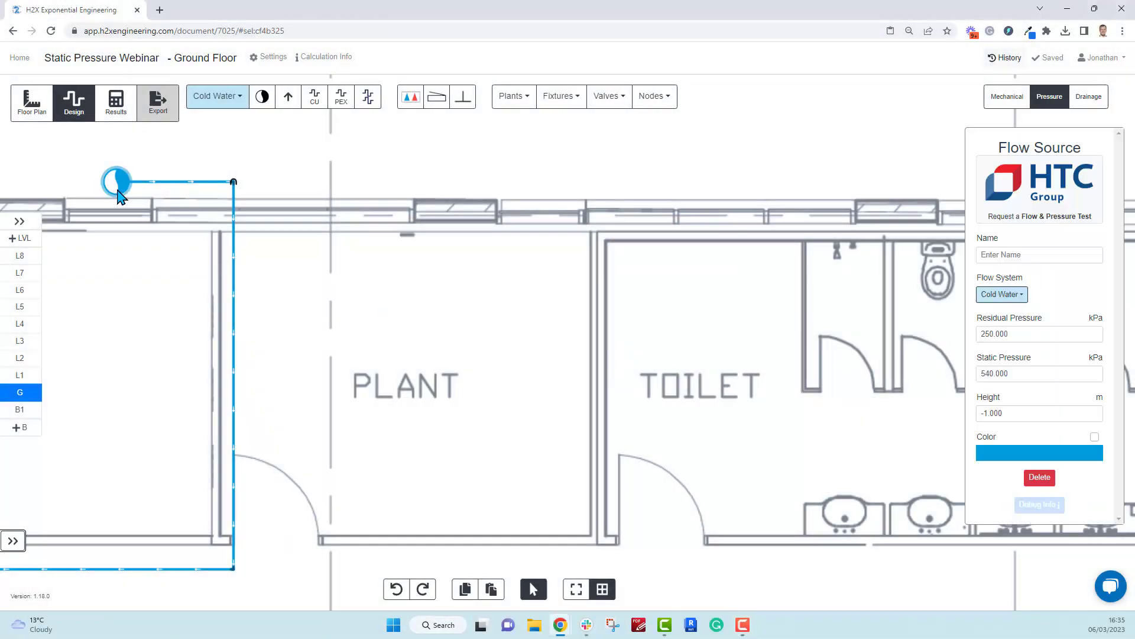
click(1024, 373)
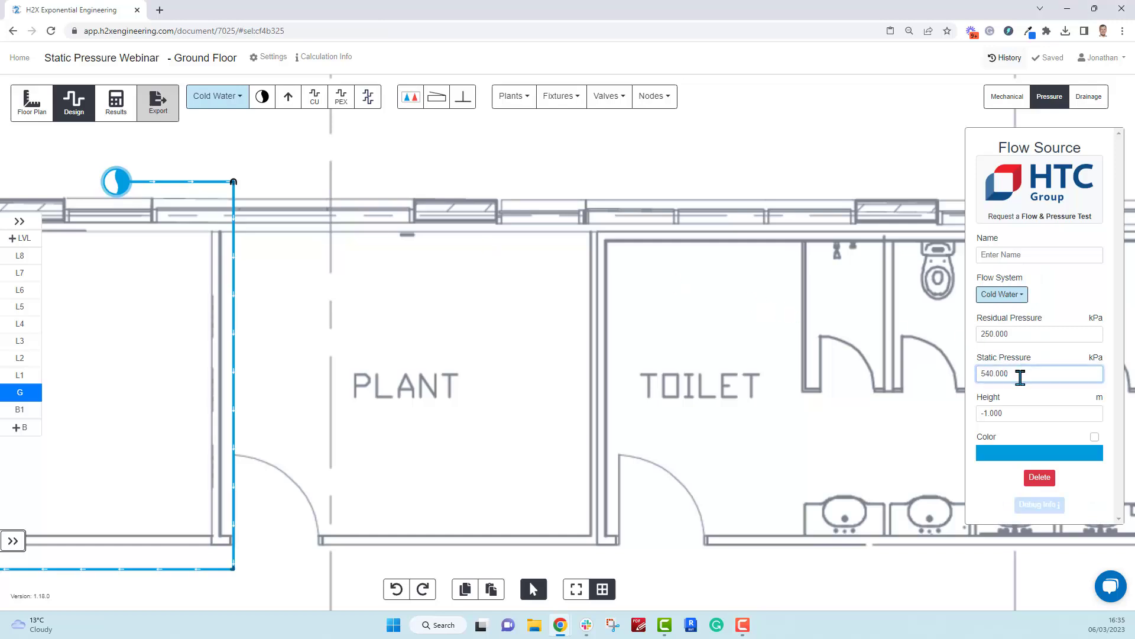
click(1022, 408)
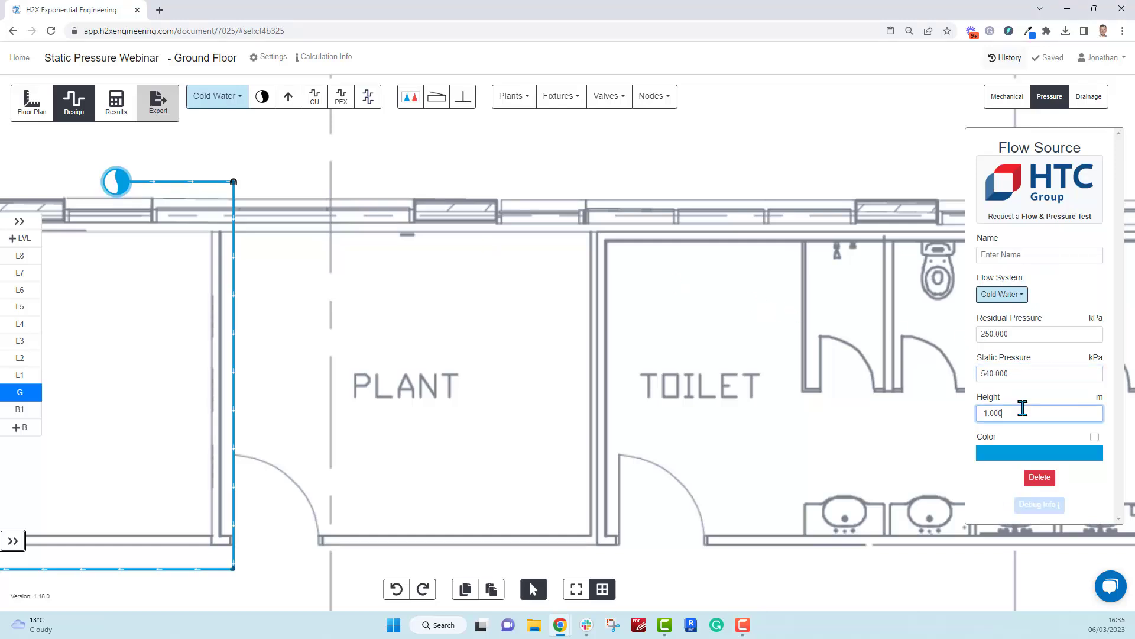
click(516, 349)
Step: Place a WC on the first toilet and feed it with a copper pipe from the riser
click(560, 105)
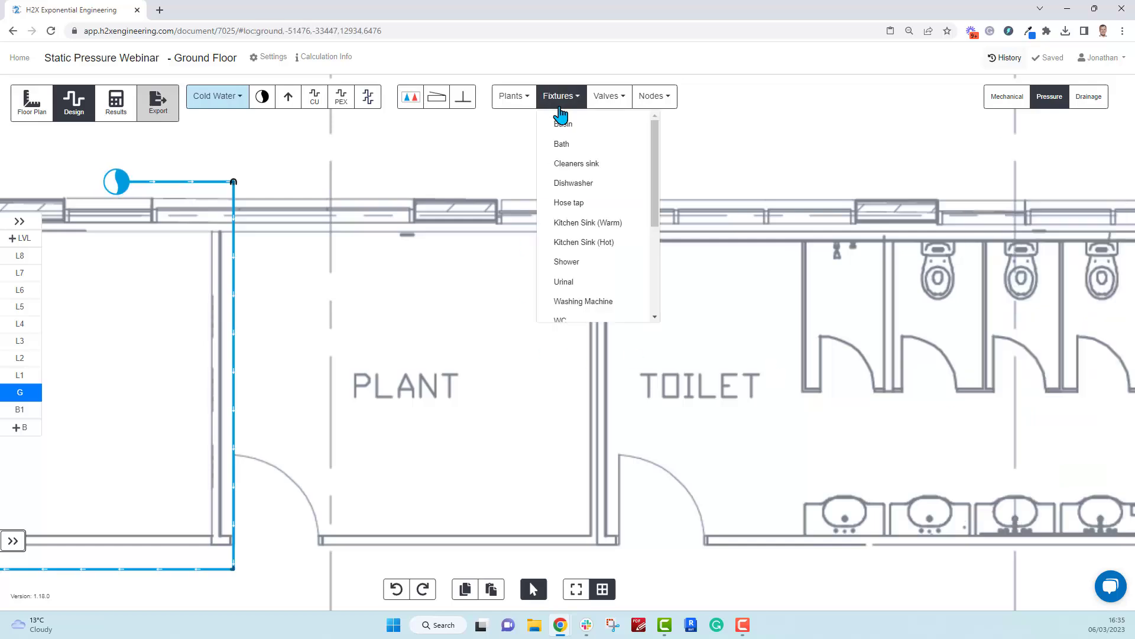
click(577, 318)
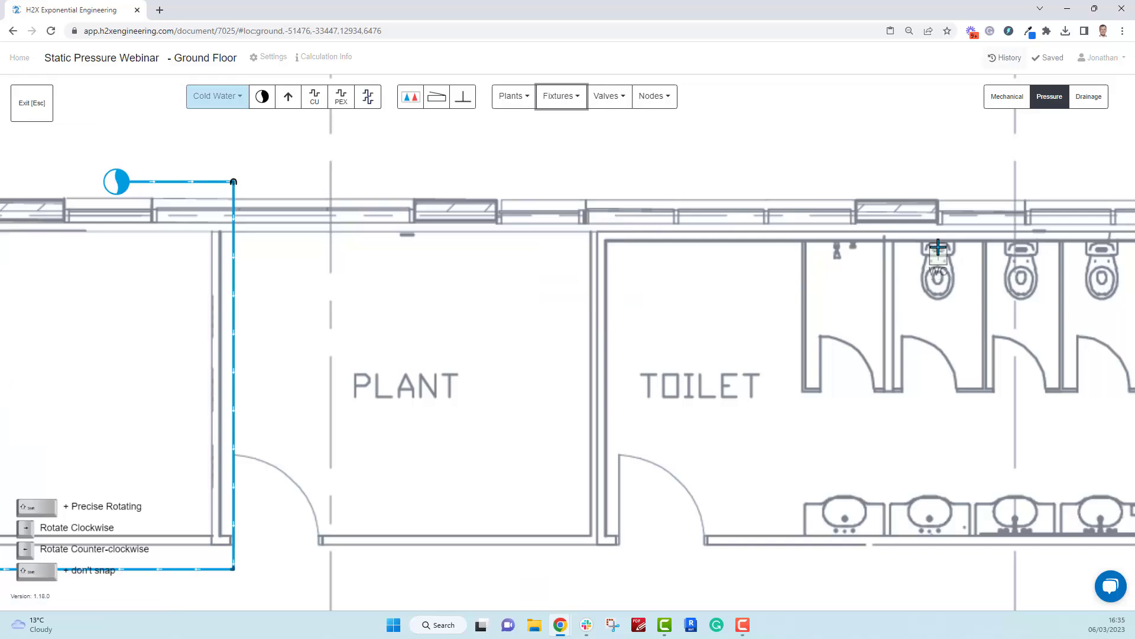
click(927, 259)
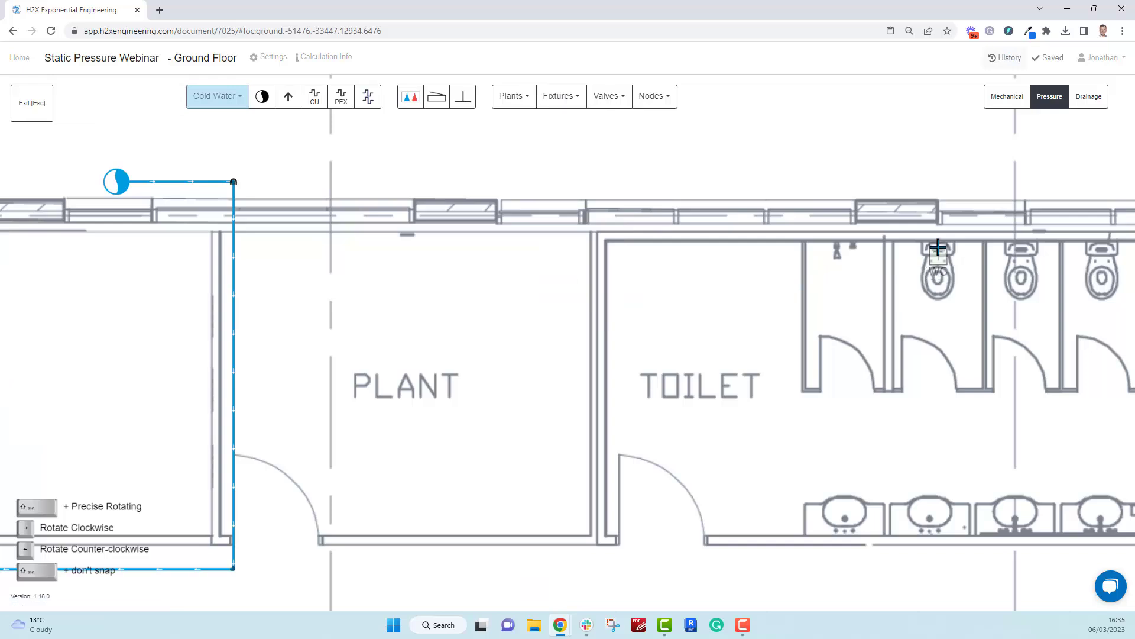
click(319, 104)
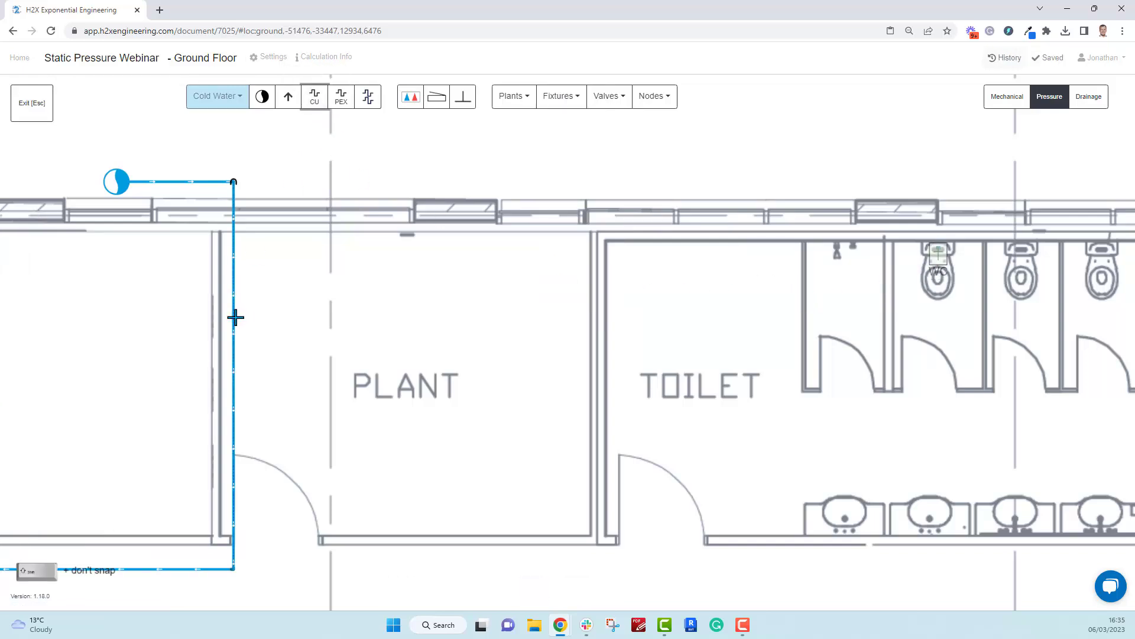
click(236, 318)
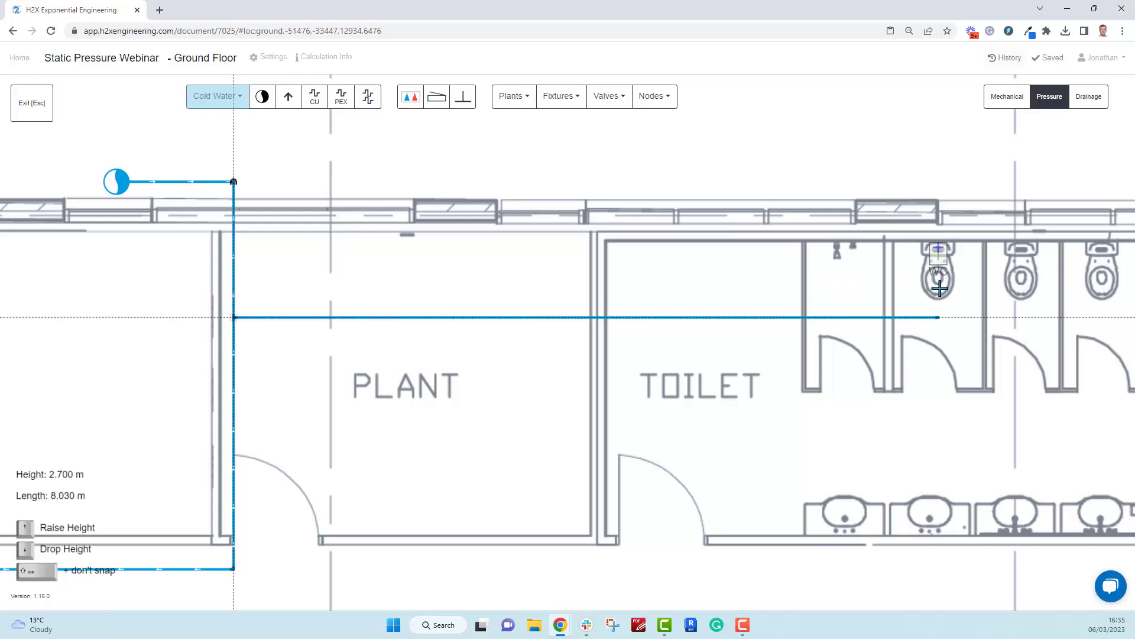
click(938, 317)
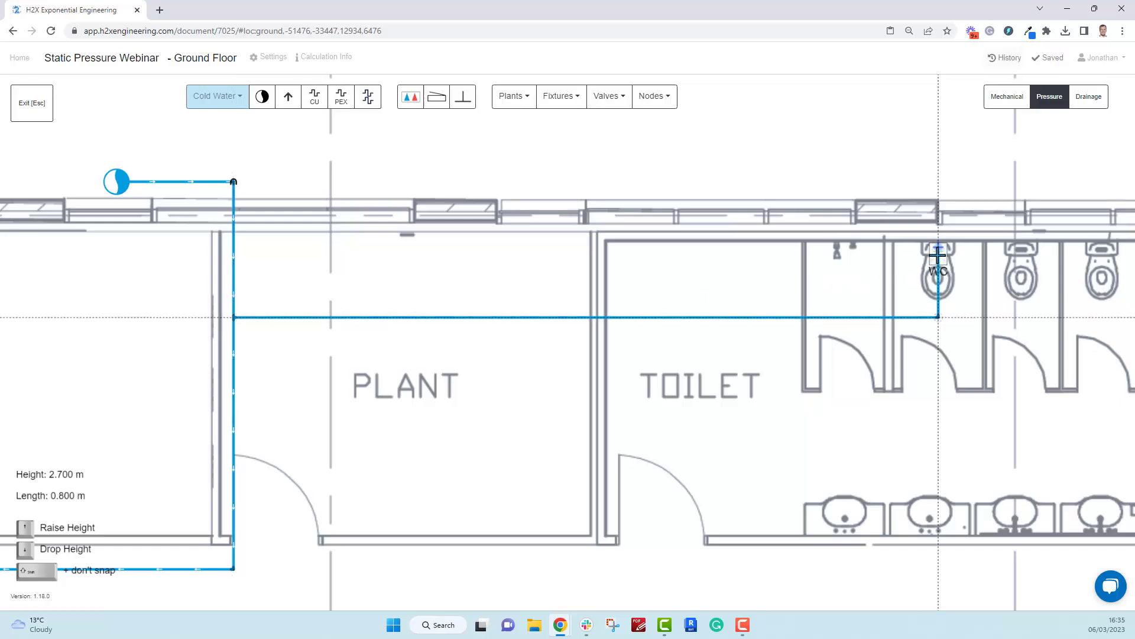
click(938, 254)
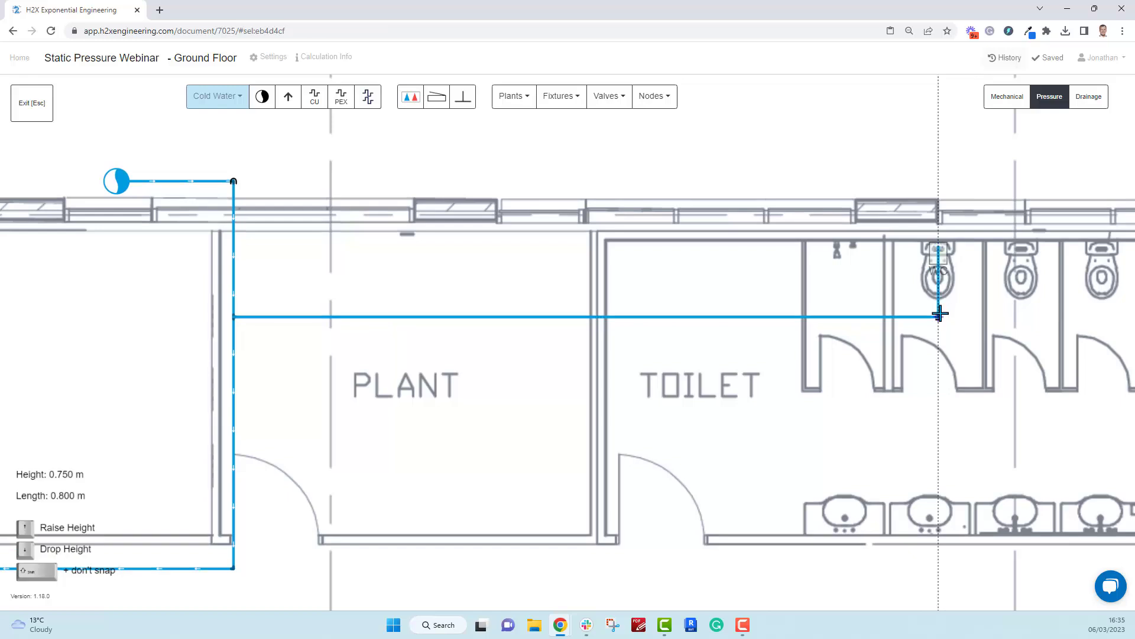
key(Escape)
key(Escape)
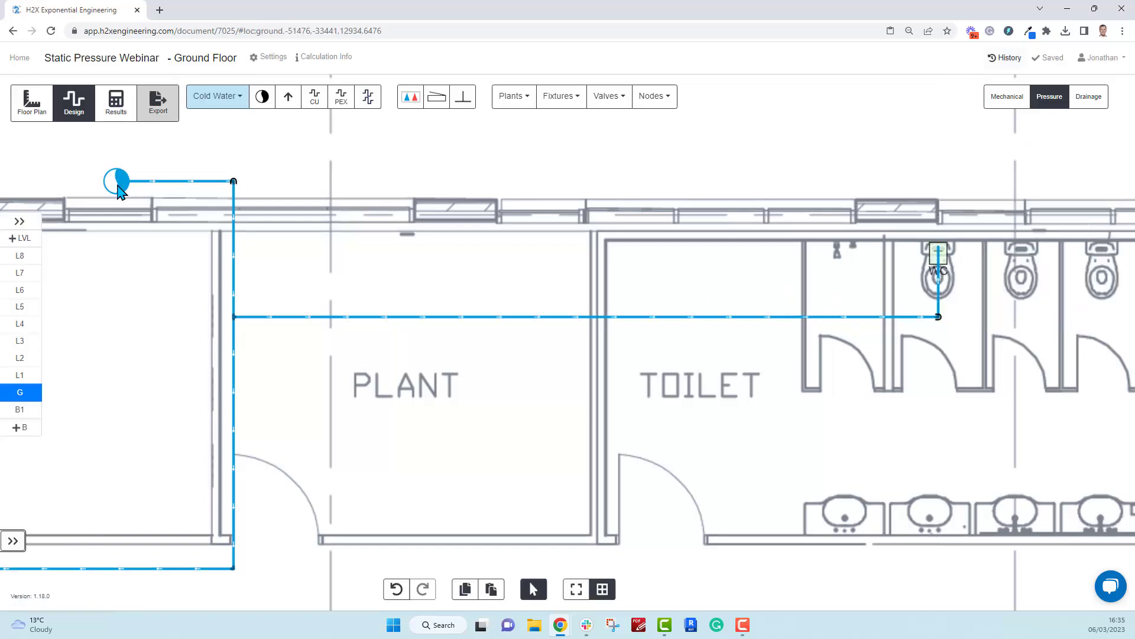
click(116, 122)
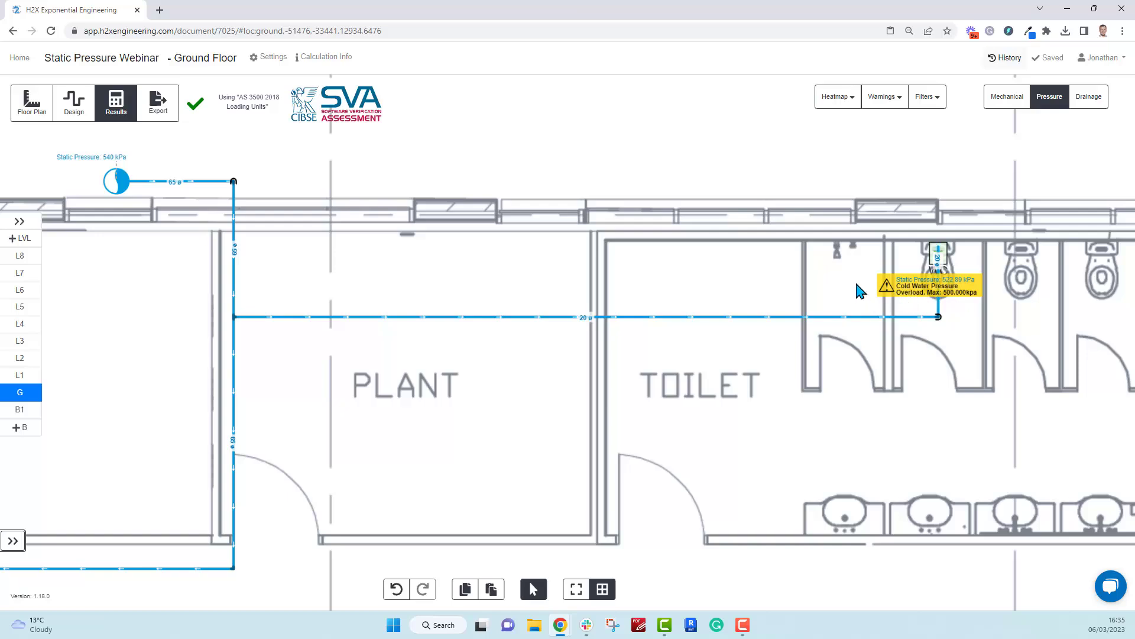
click(75, 105)
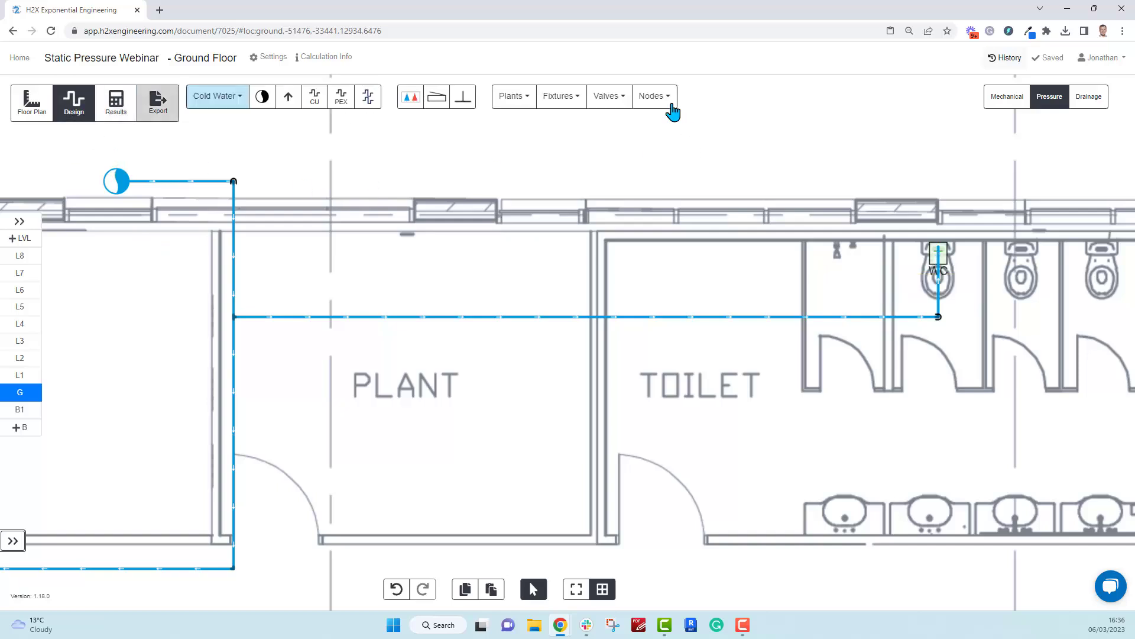
Step: Add a pressure reducing valve on the WC branch near the riser with 450 kPa target pressure
click(609, 96)
drag(740, 200, 739, 256)
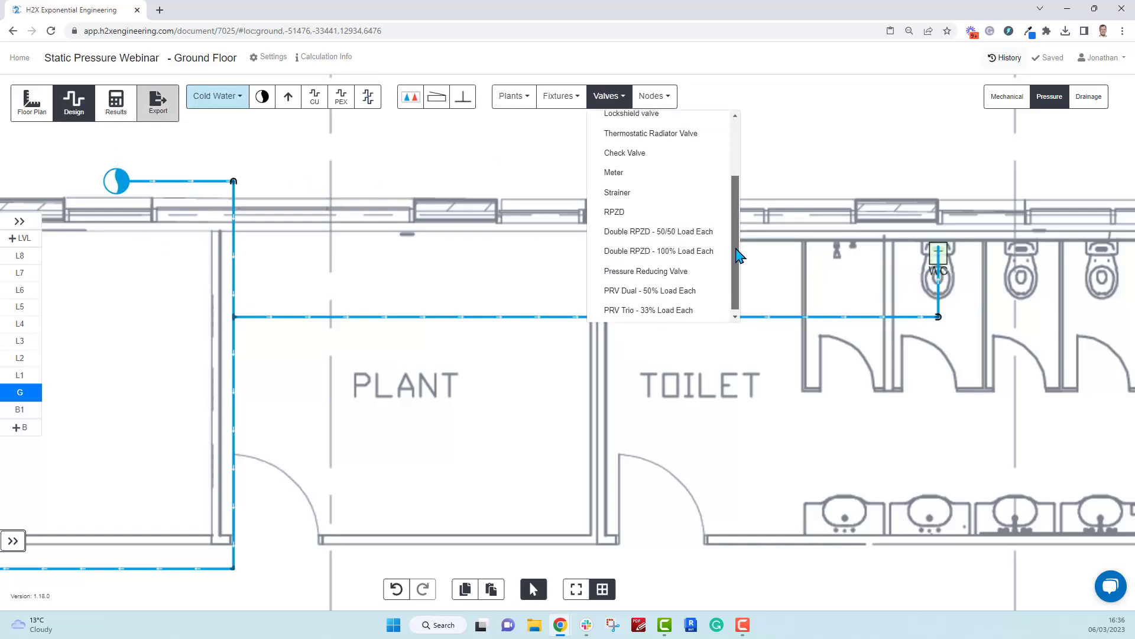
click(665, 271)
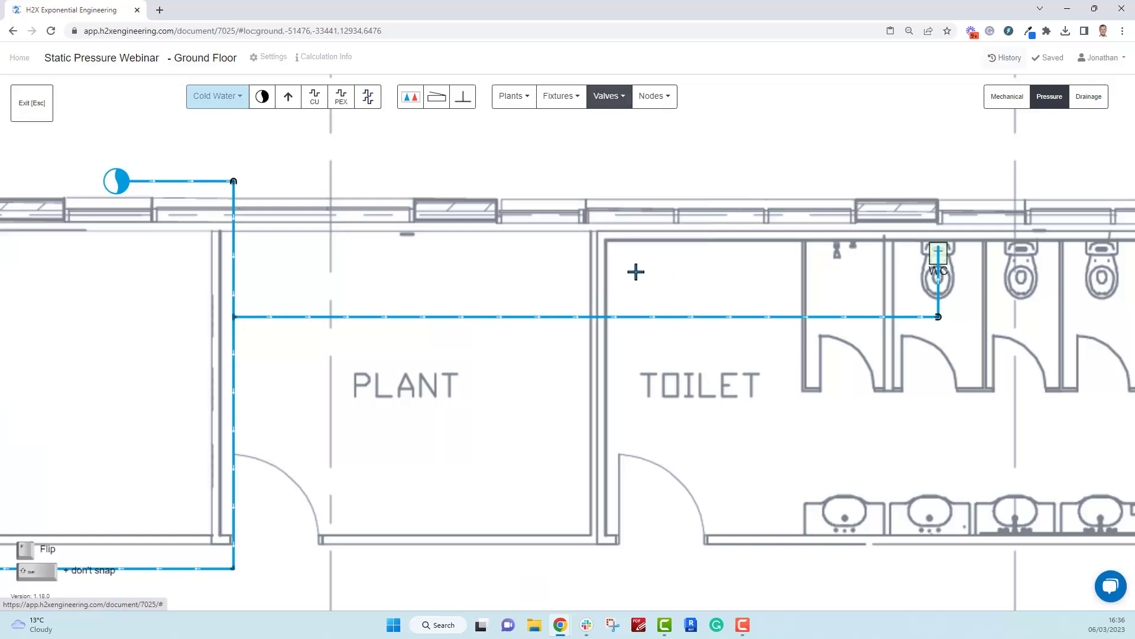
click(293, 316)
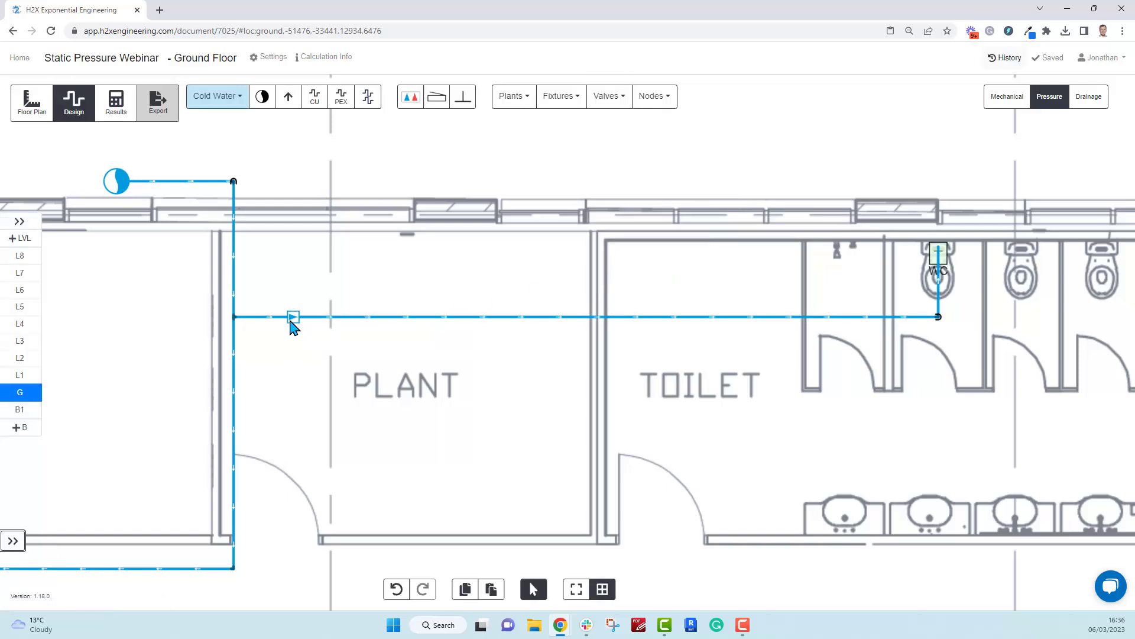
click(294, 320)
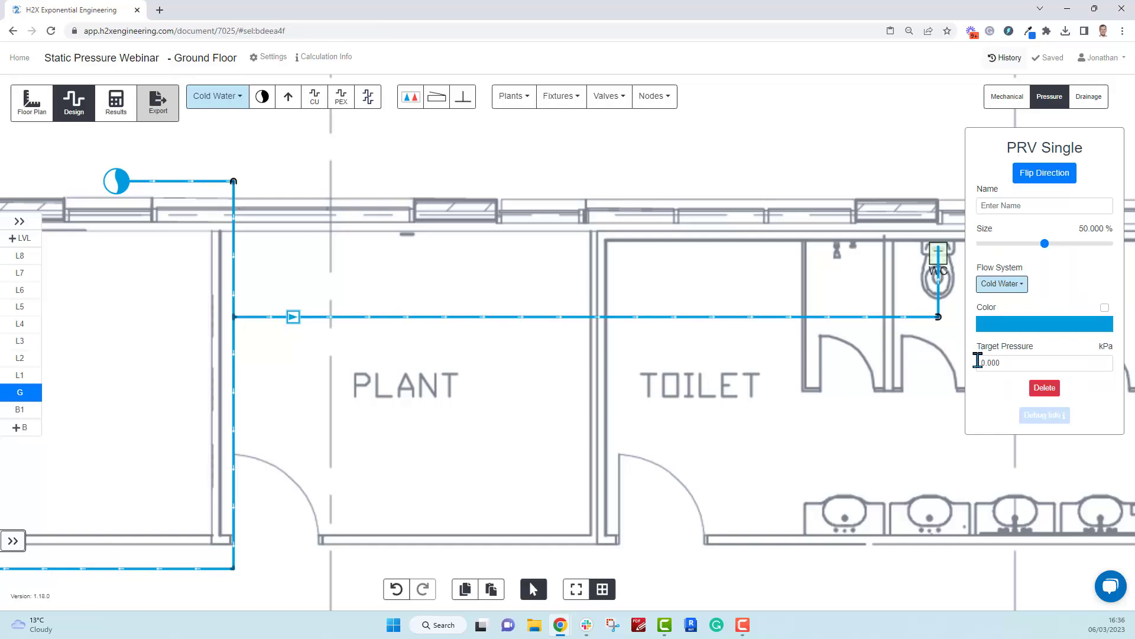
click(978, 362)
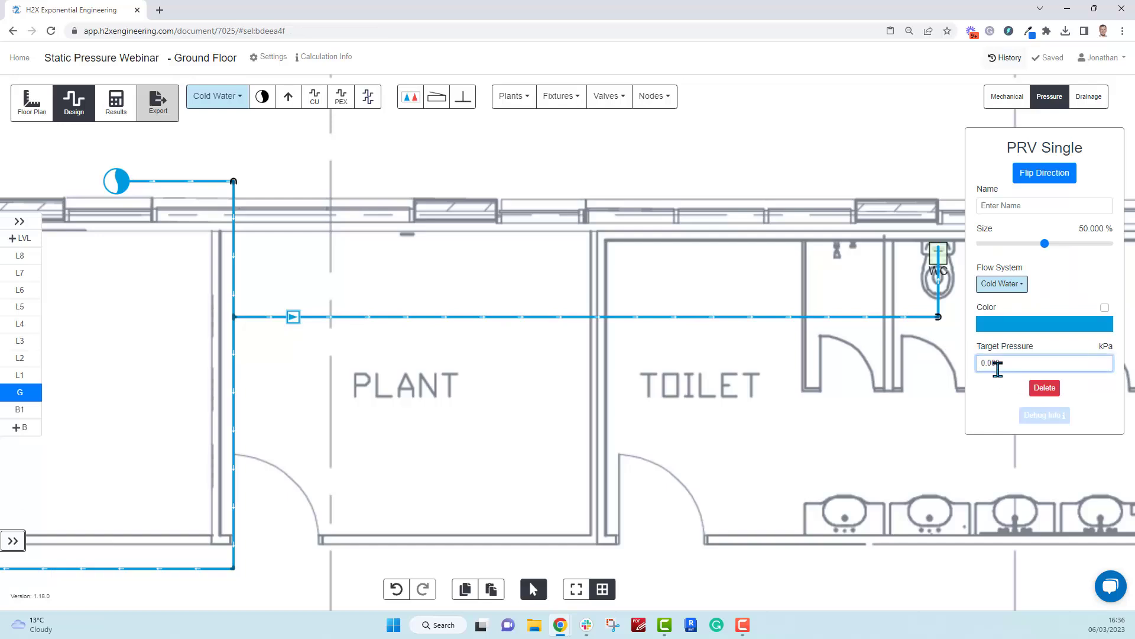
text(450)
click(988, 390)
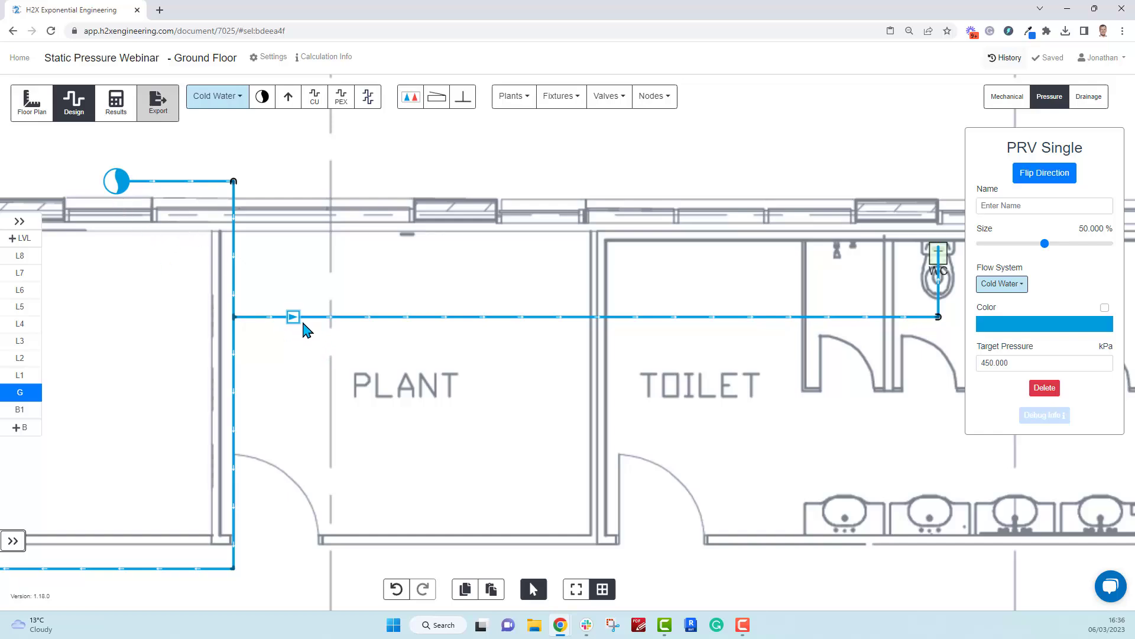
click(331, 363)
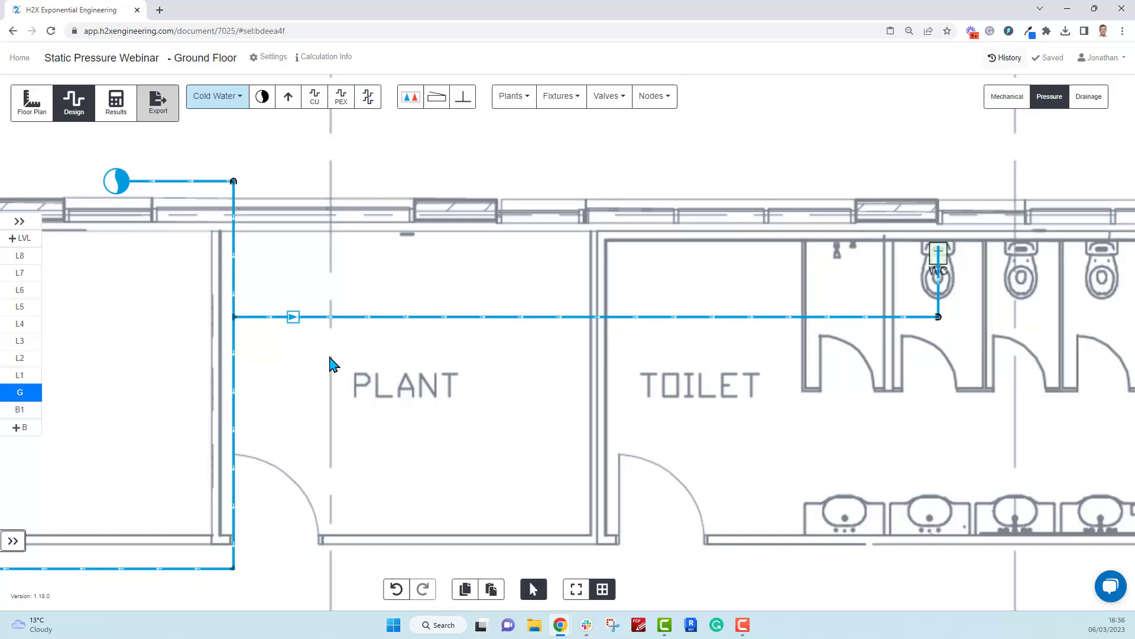
Step: Recalculate results to check the WC at 460.07 kPa and the 15 mm Caleffi PRV
click(118, 114)
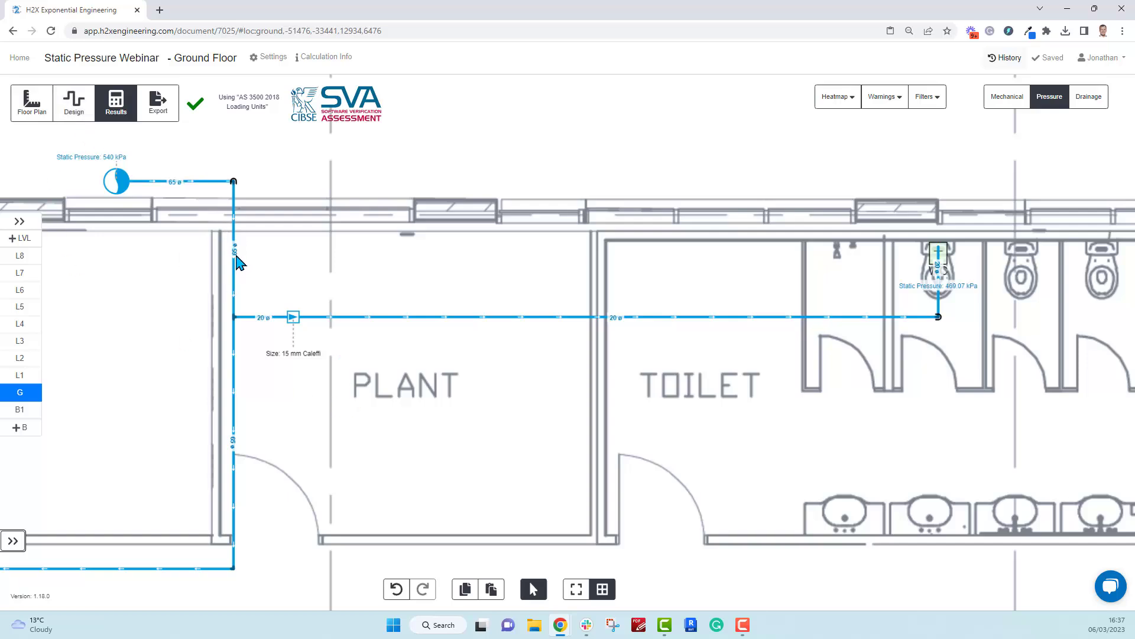
Step: Delete the existing PRV from the horizontal branch
click(73, 102)
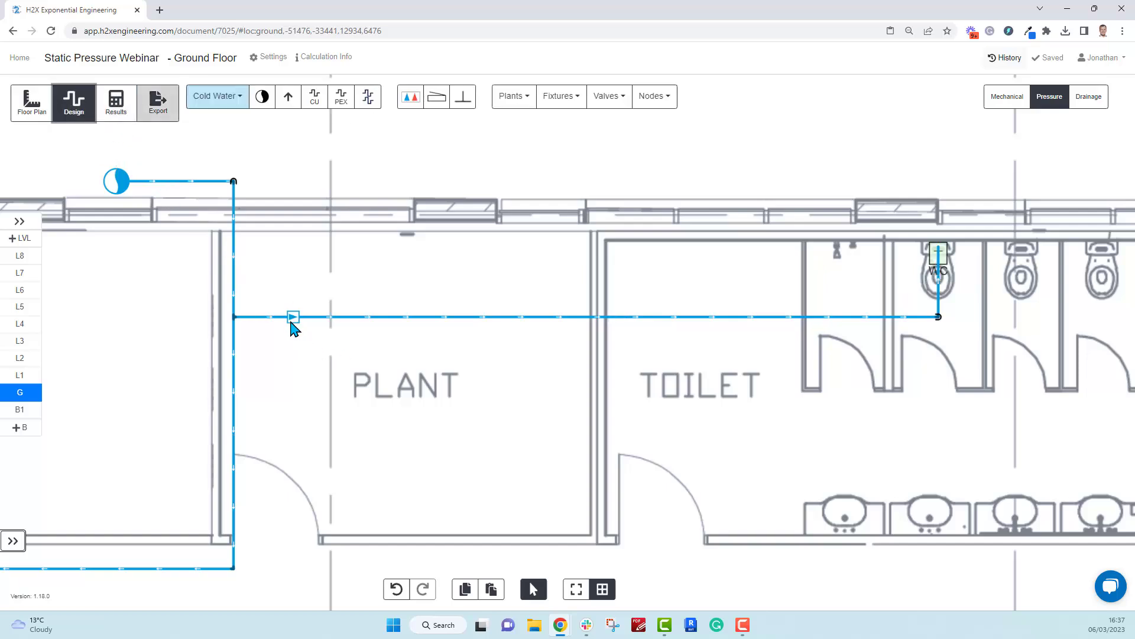
click(292, 324)
key(Delete)
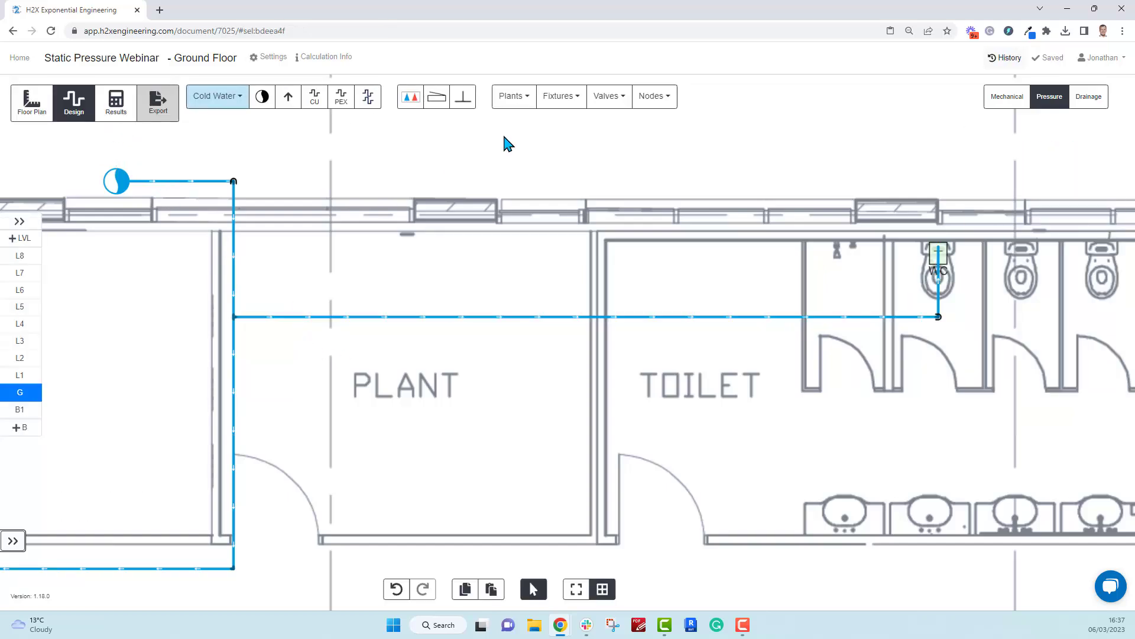
Step: Place a Pressure Reducing Valve on the vertical cold-water pipe with a 450 kPa target pressure
click(606, 97)
scroll(645, 282, down, 2)
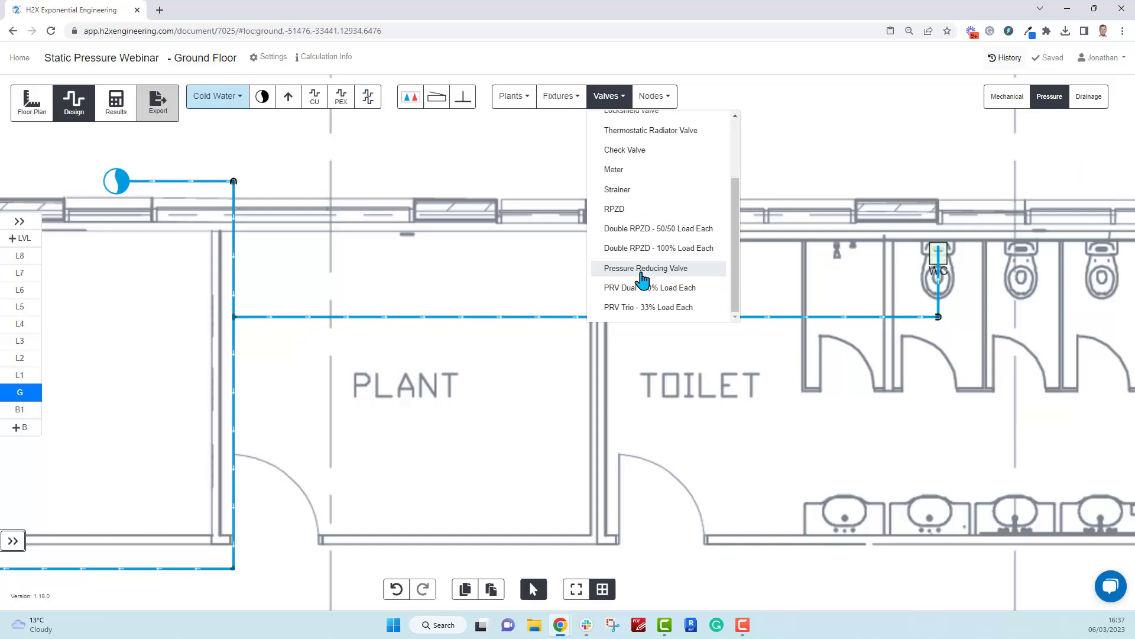
click(644, 267)
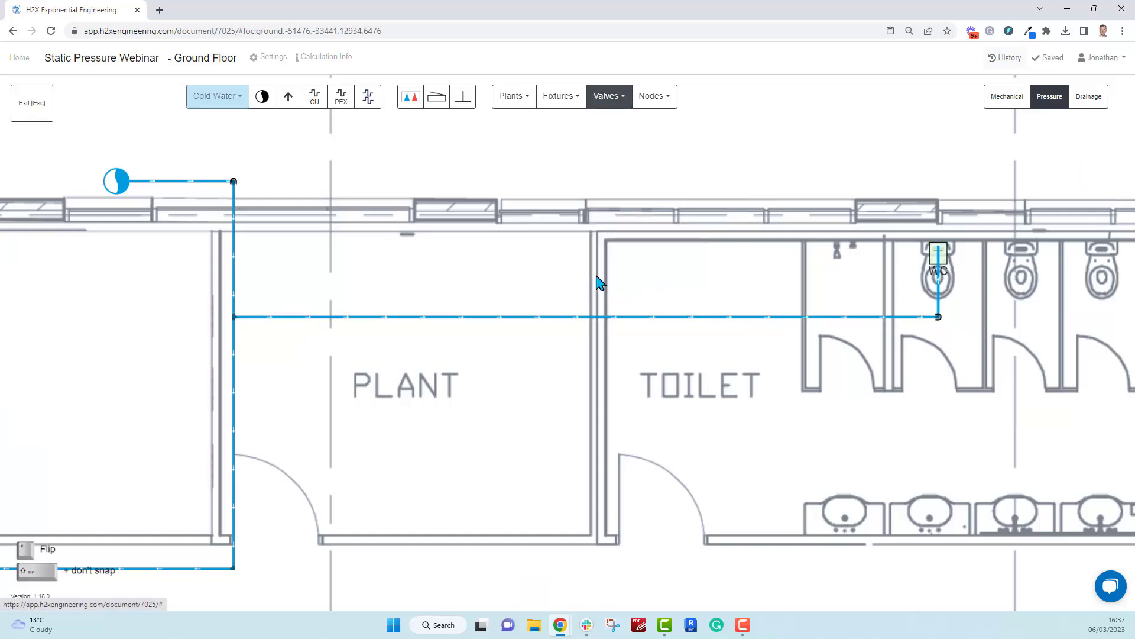
click(235, 283)
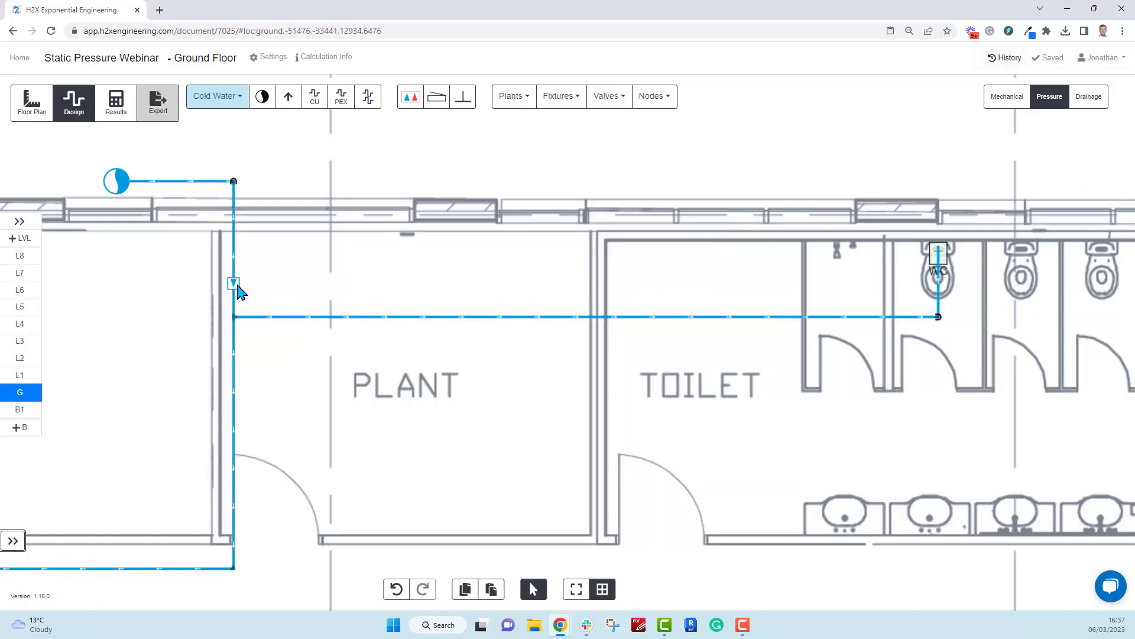
click(235, 286)
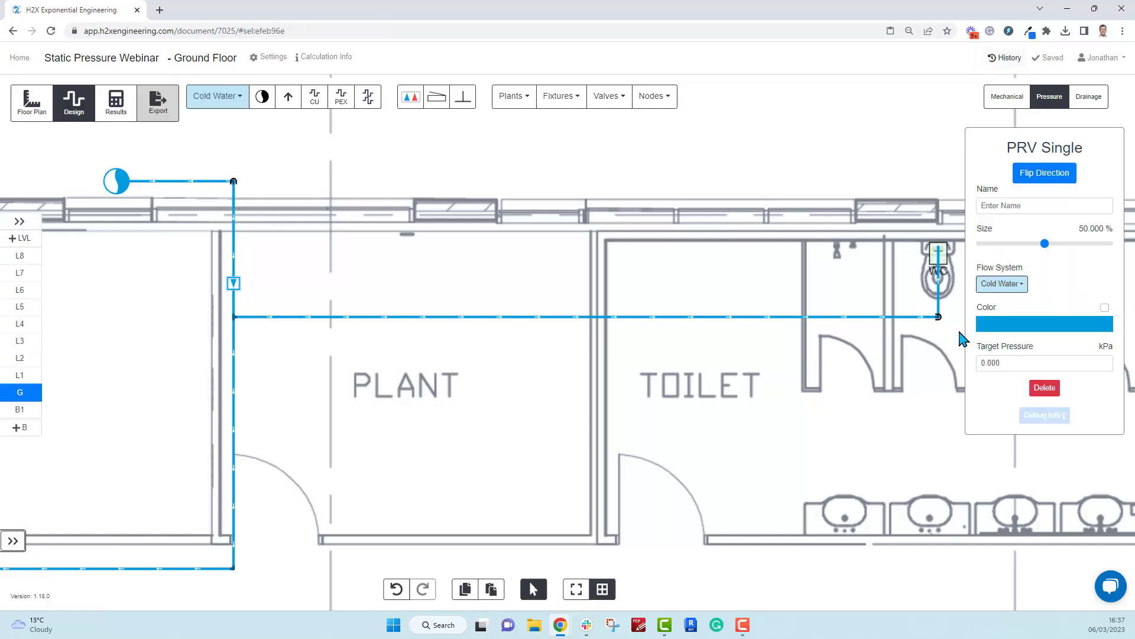
click(980, 363)
text(45)
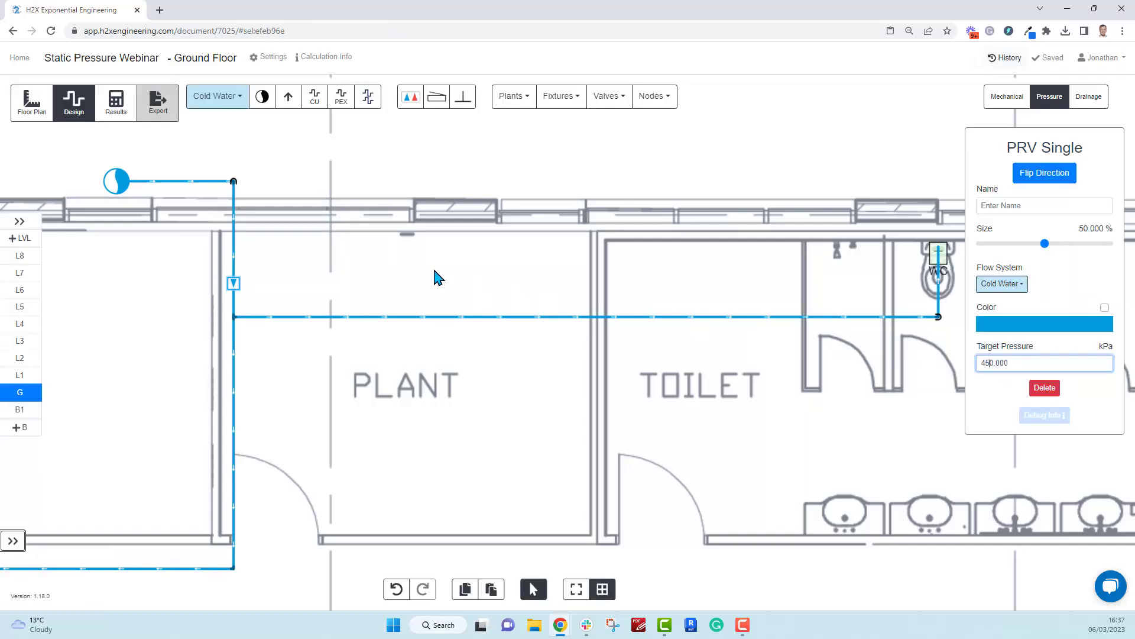
click(380, 266)
Step: Run the calculation and zoom in to read the 40+20 mm Caleffi PRV size
click(118, 109)
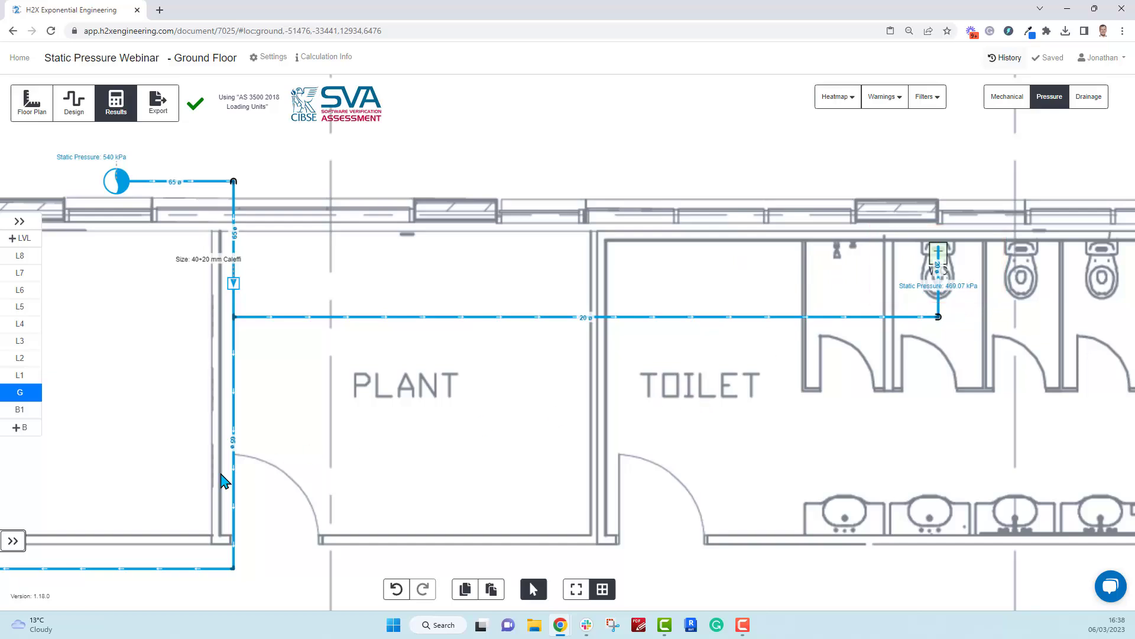
scroll(201, 270, up, 3)
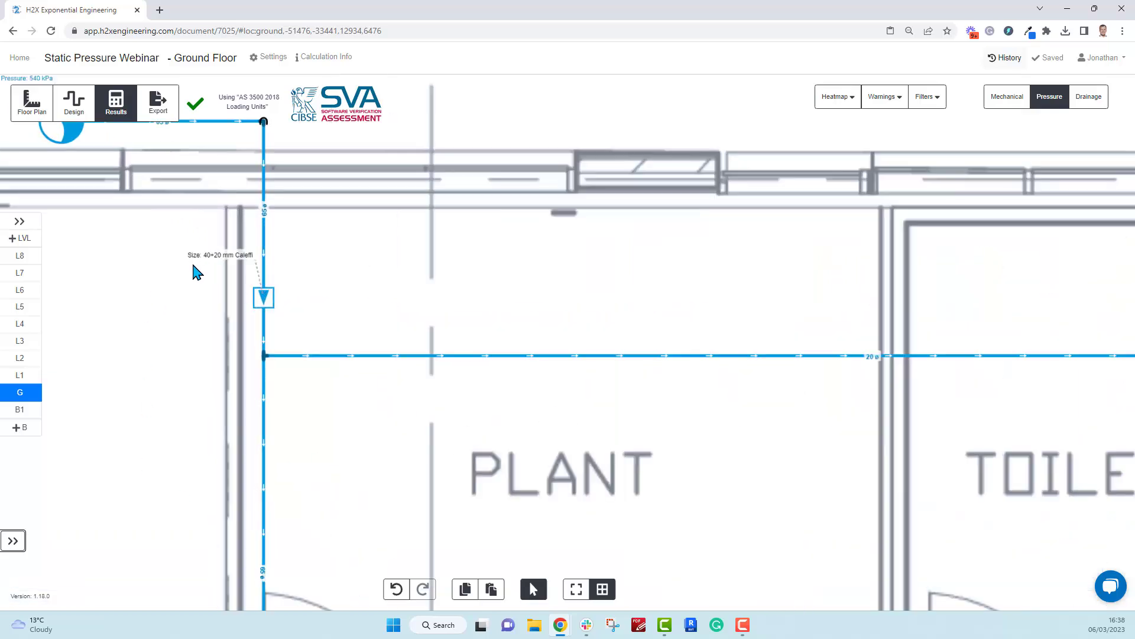
scroll(332, 307, up, 3)
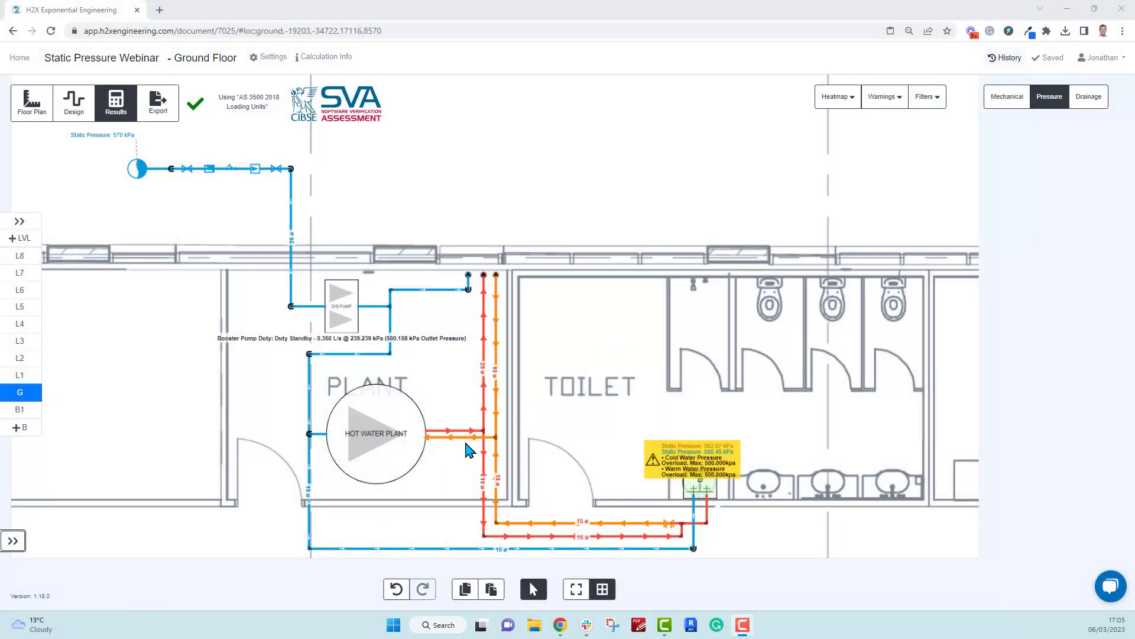
click(15, 418)
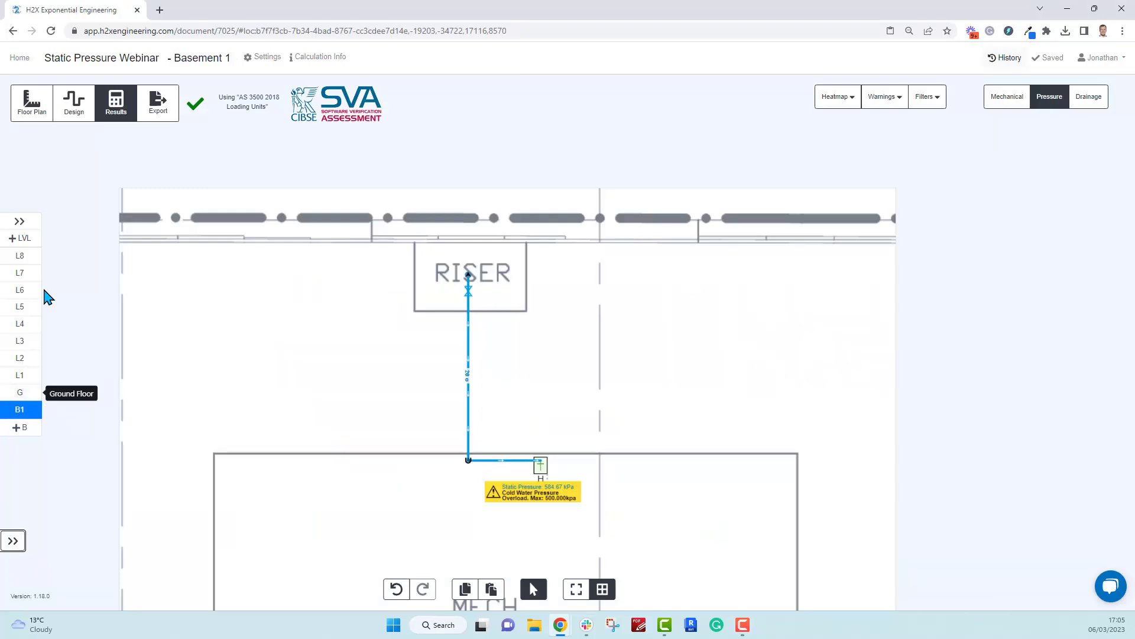
click(31, 261)
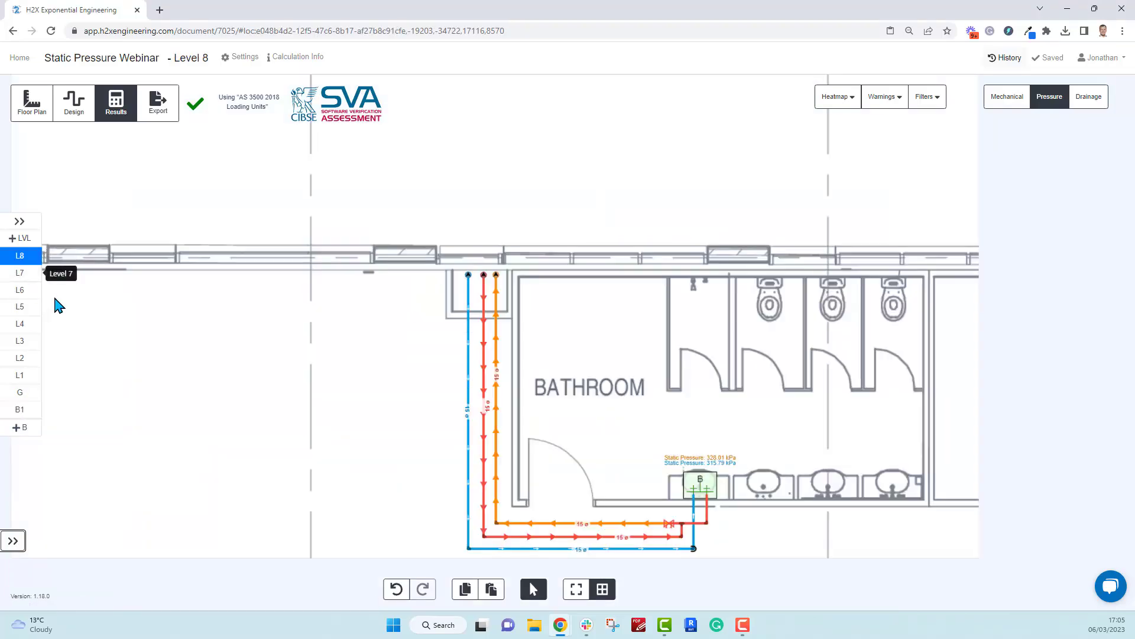
click(17, 395)
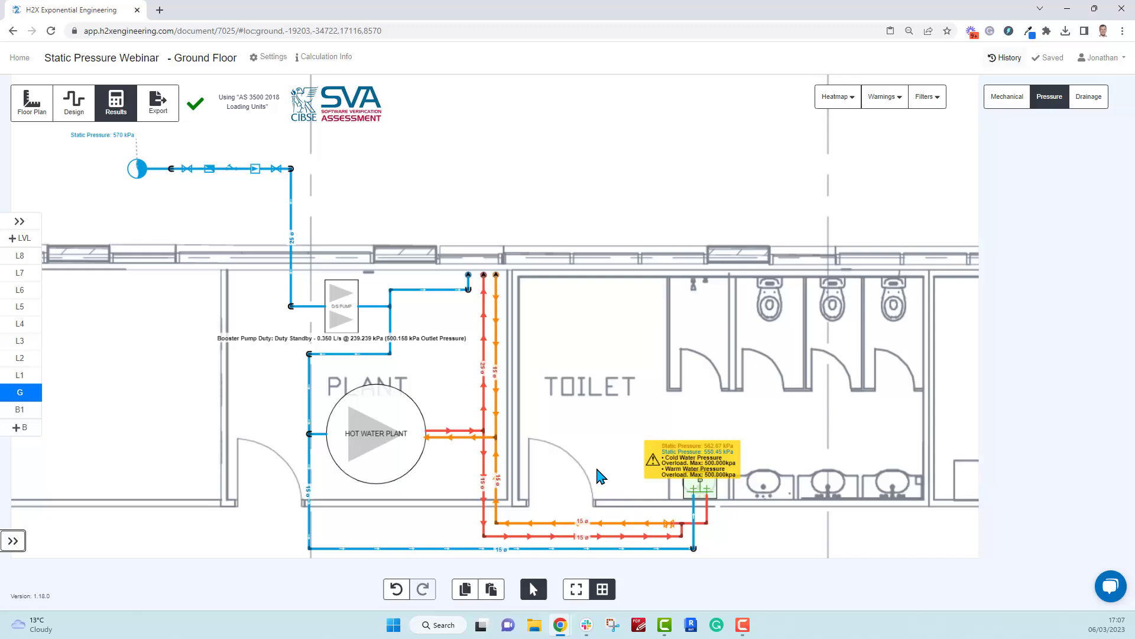
Step: Place a Pressure Reducing Valve on the pipe feeding the booster pump, targeting 450 kPa
click(72, 114)
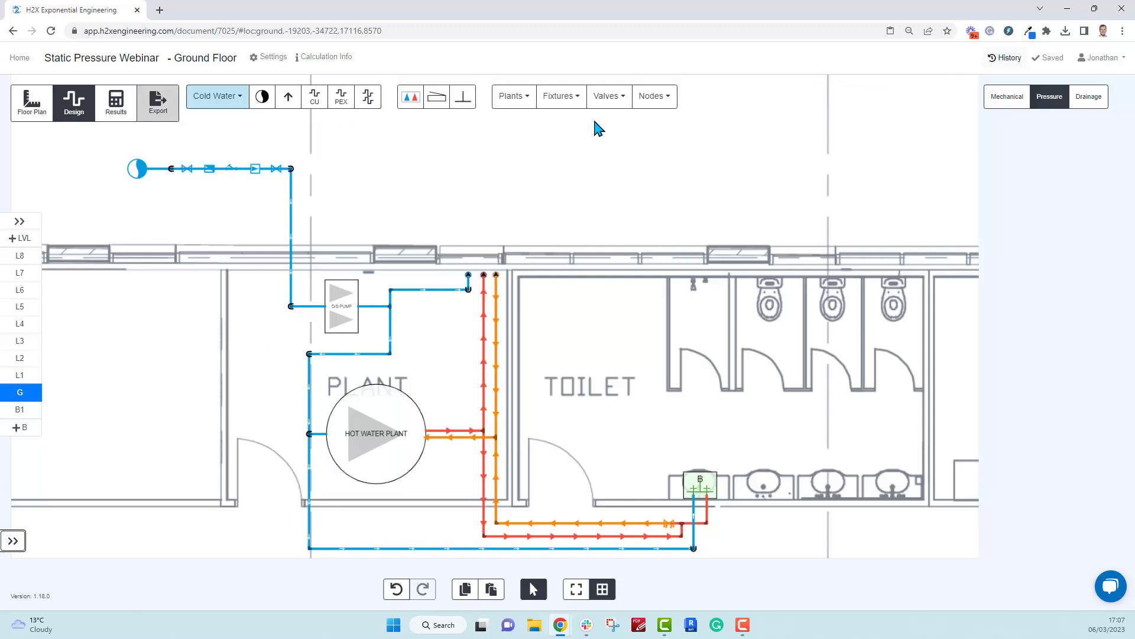
click(609, 99)
scroll(668, 275, down, 1)
click(667, 270)
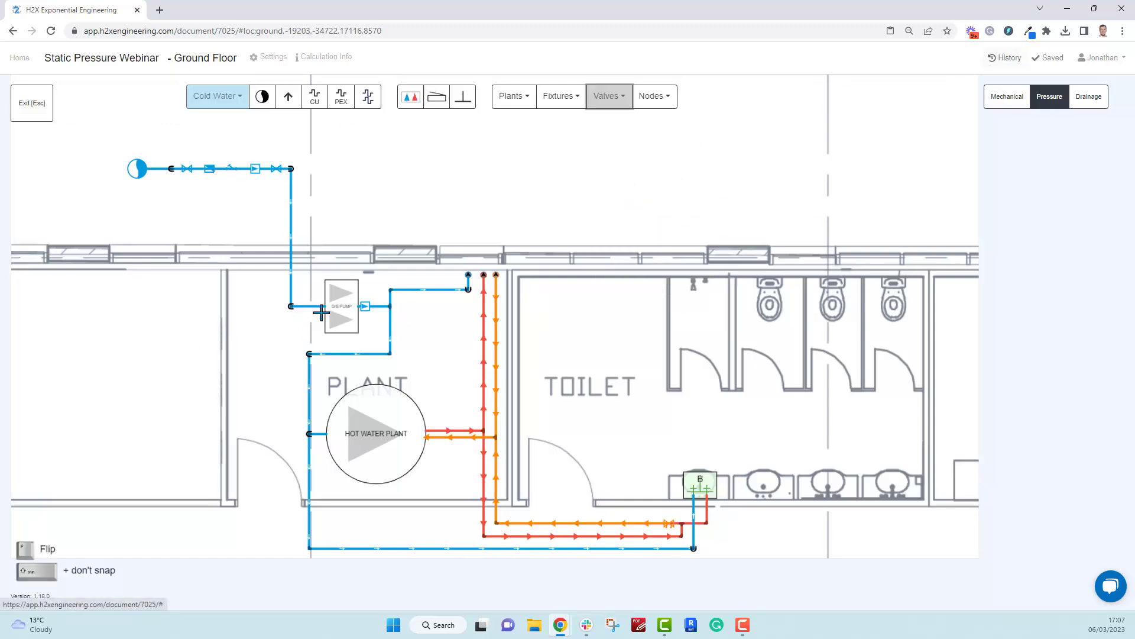
click(305, 307)
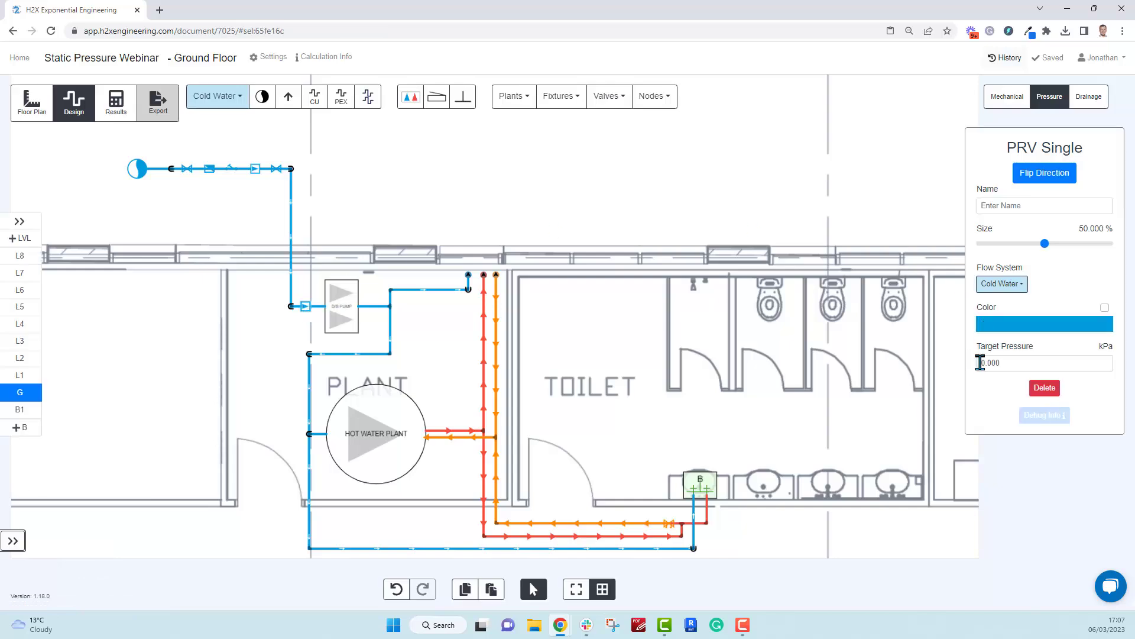
click(980, 363)
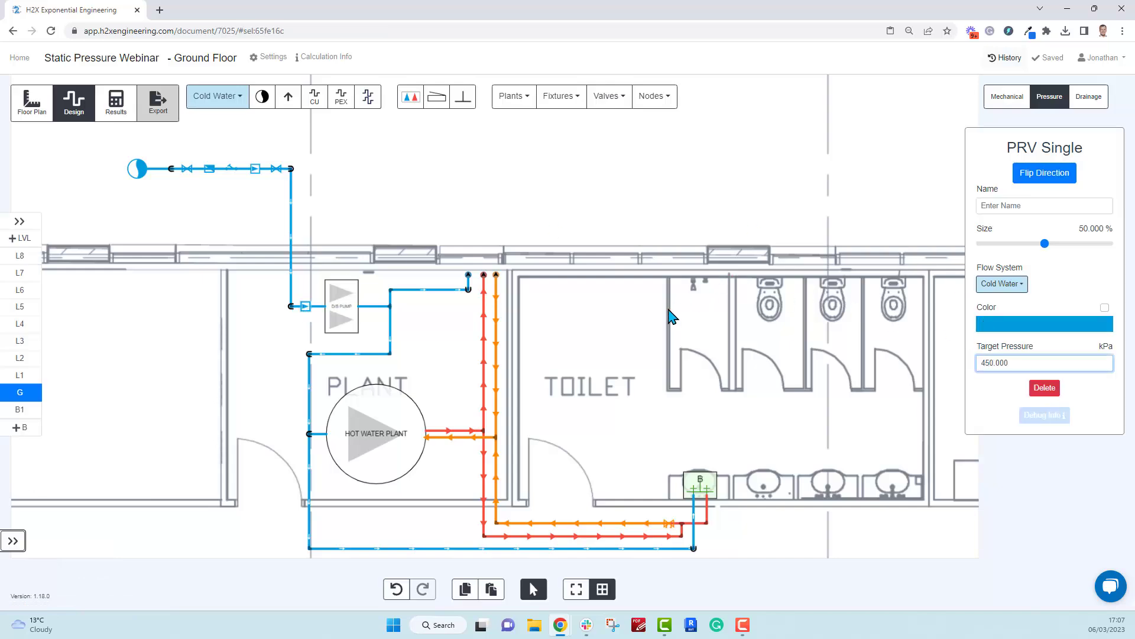
click(672, 317)
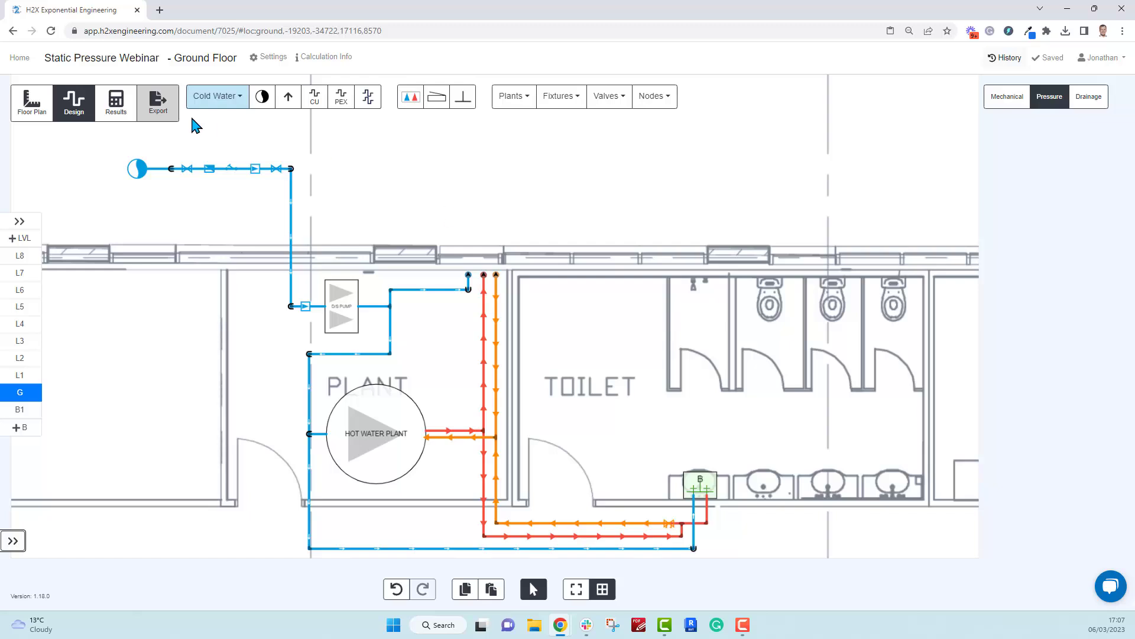
Step: Recalculate and review the Level 8, Basement 1 and Ground Floor pressure results
click(116, 105)
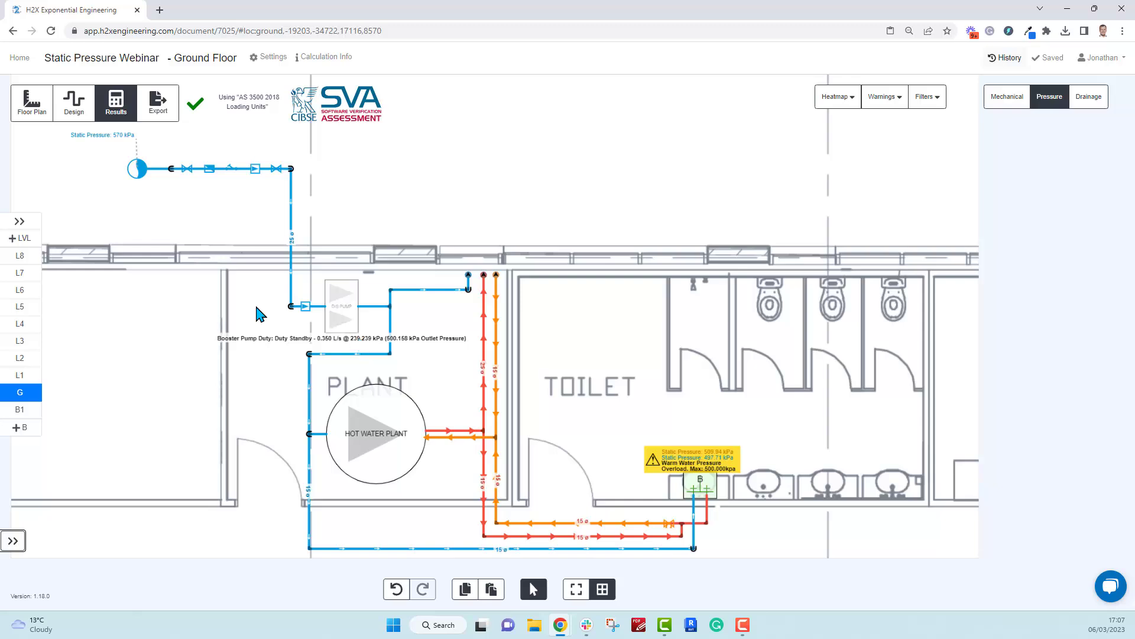
click(24, 258)
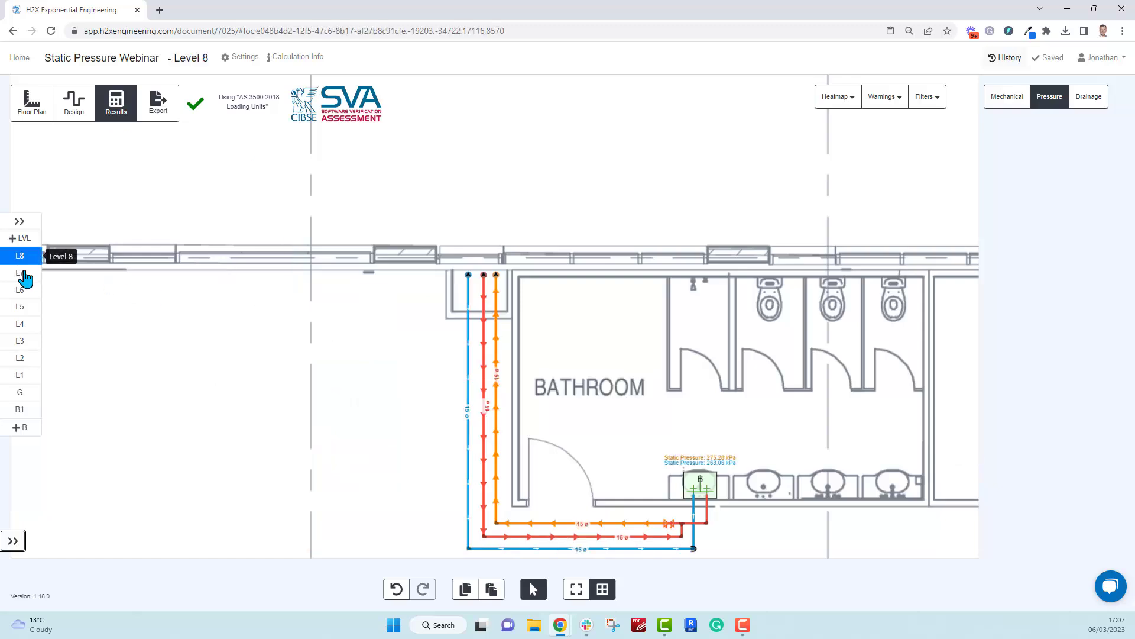
click(23, 393)
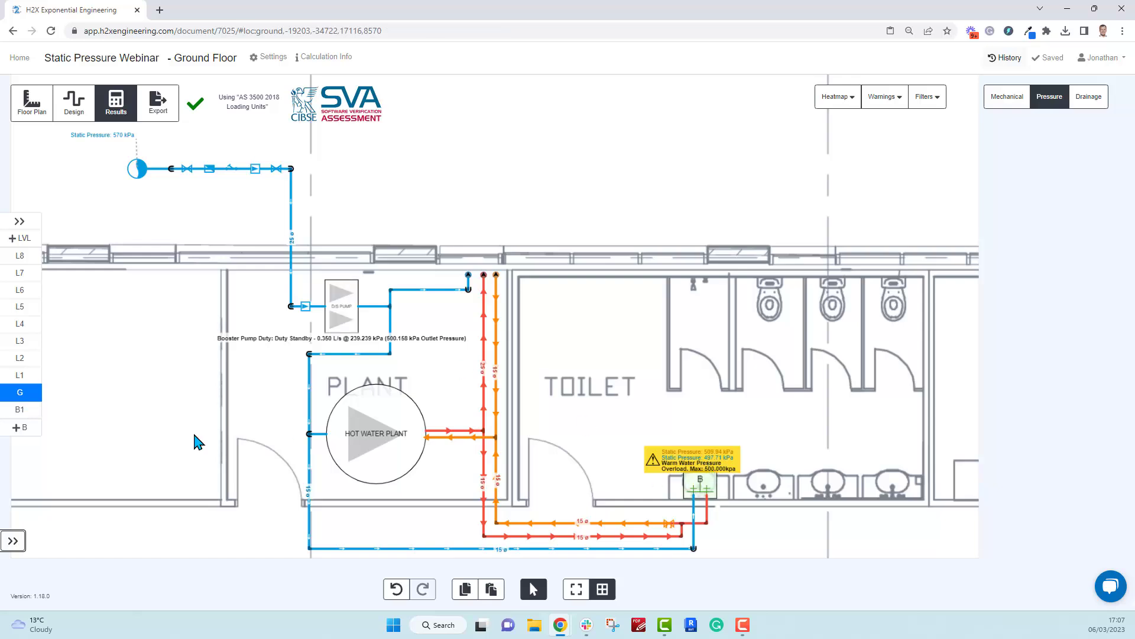
click(22, 408)
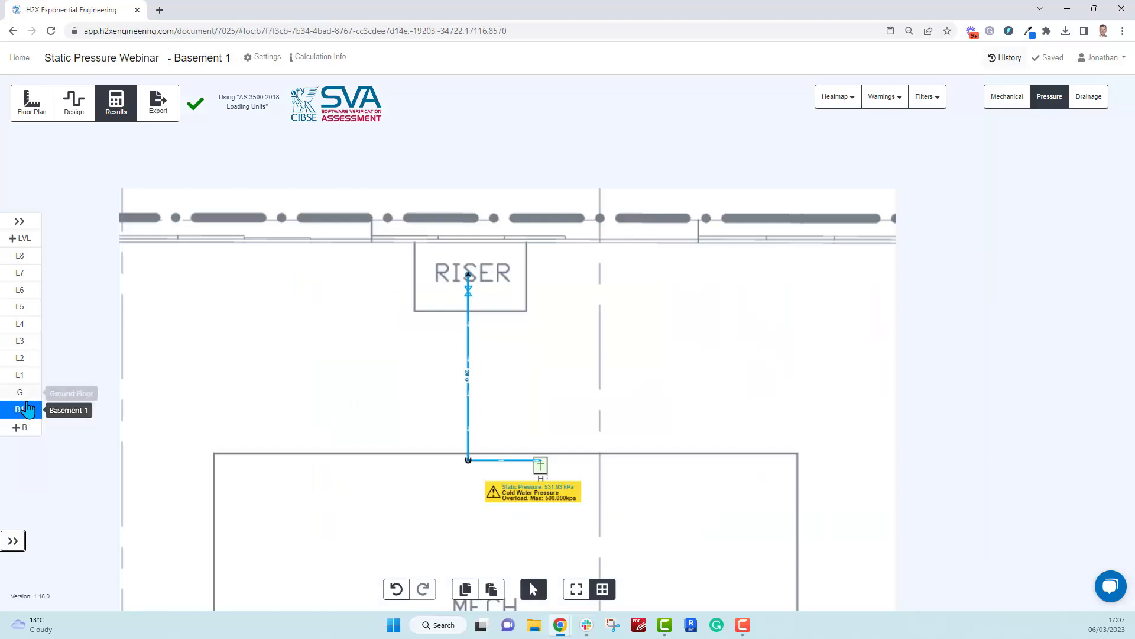
click(26, 396)
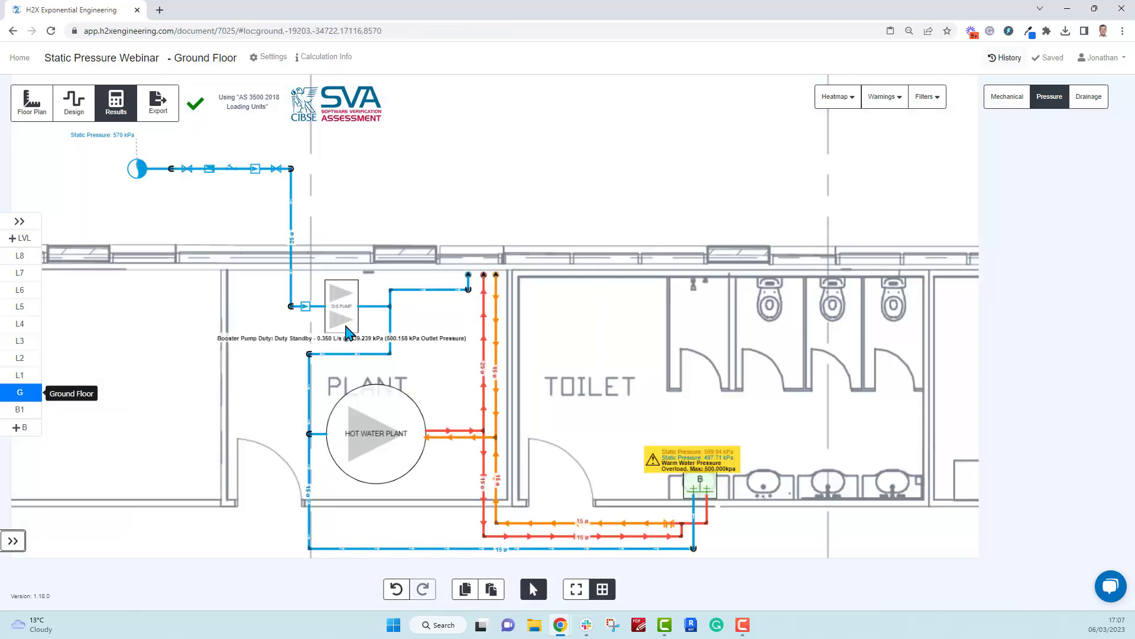
Step: Add another PRV on the booster pump's outlet pipe and set its target pressure
click(71, 118)
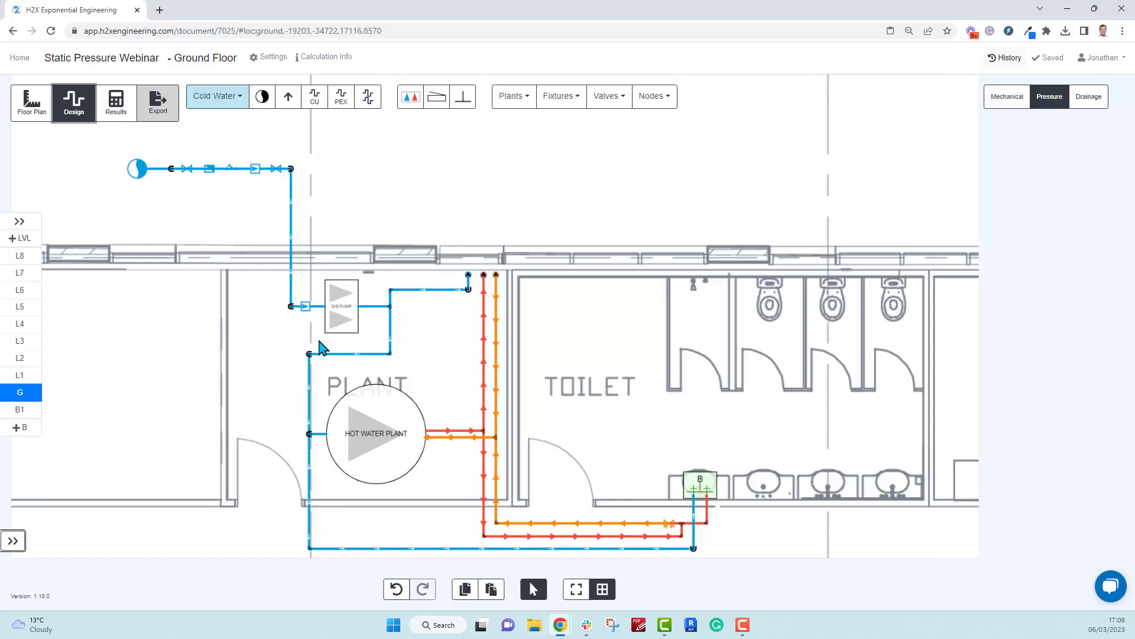
click(306, 307)
key(Escape)
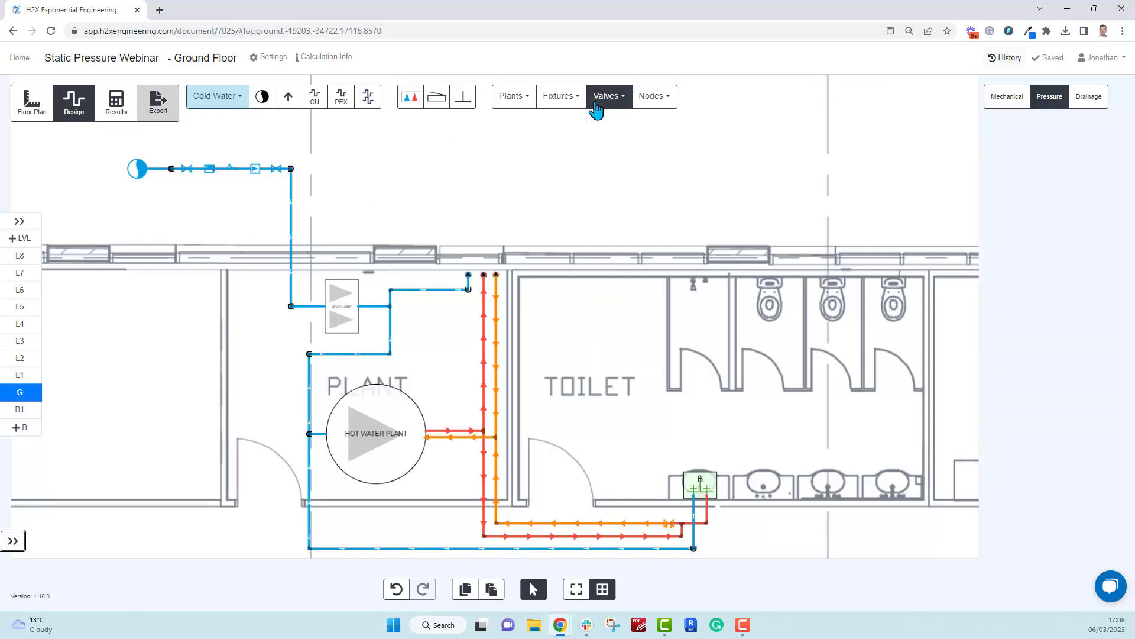
click(597, 102)
scroll(662, 254, down, 3)
click(637, 268)
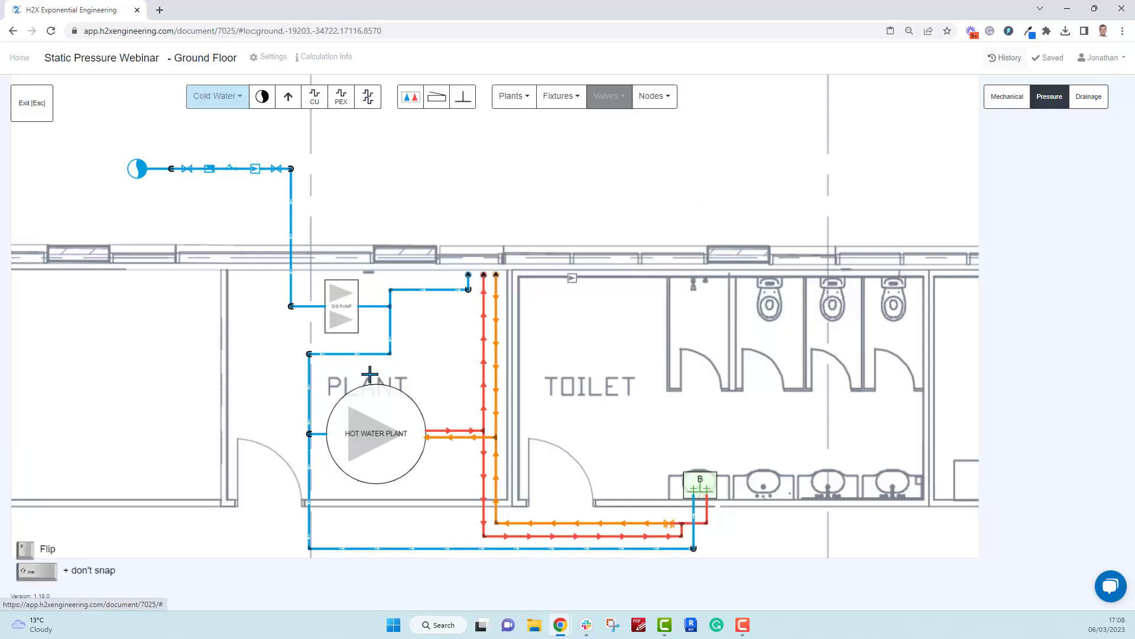
click(371, 305)
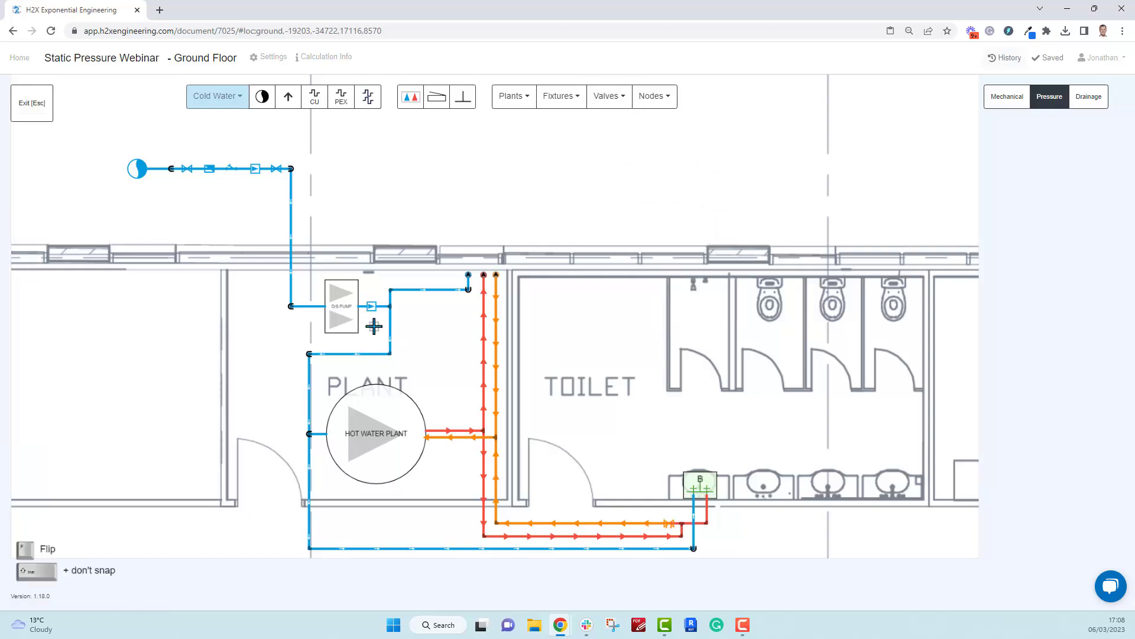
click(372, 306)
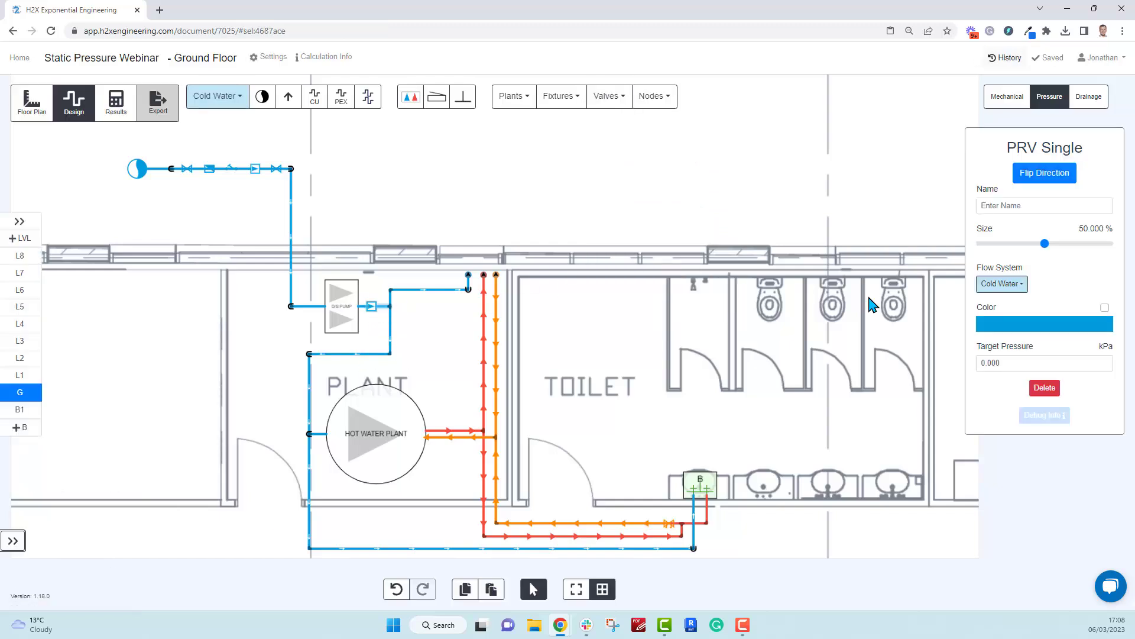
click(981, 363)
text(40)
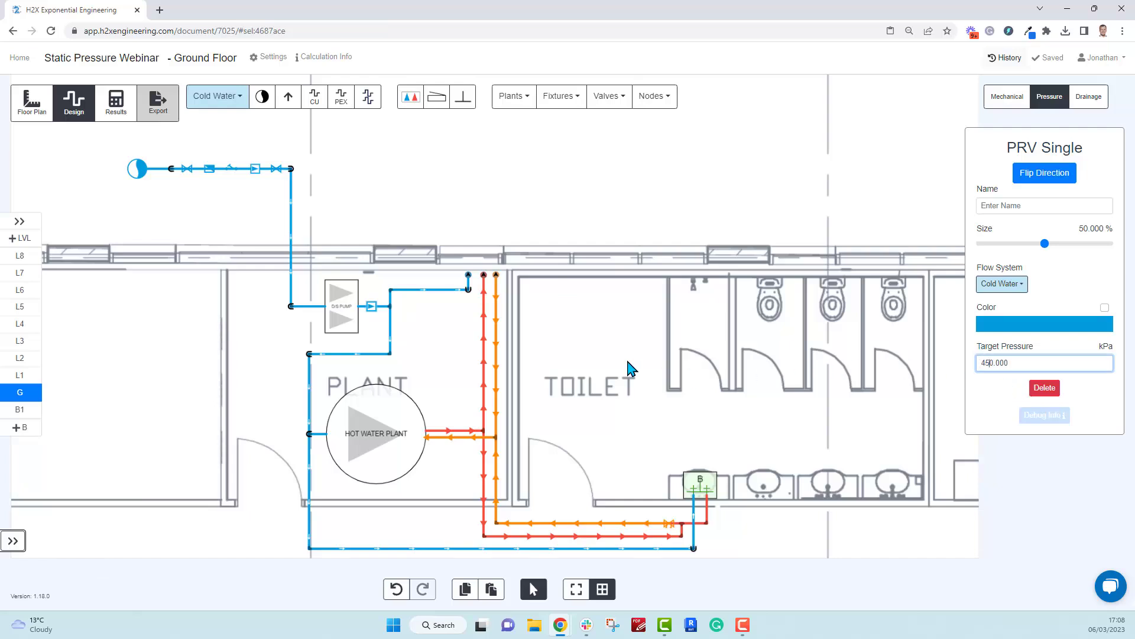
click(612, 369)
Step: Recalculate, check the Level 8 and Ground Floor results, then return to design view
click(117, 109)
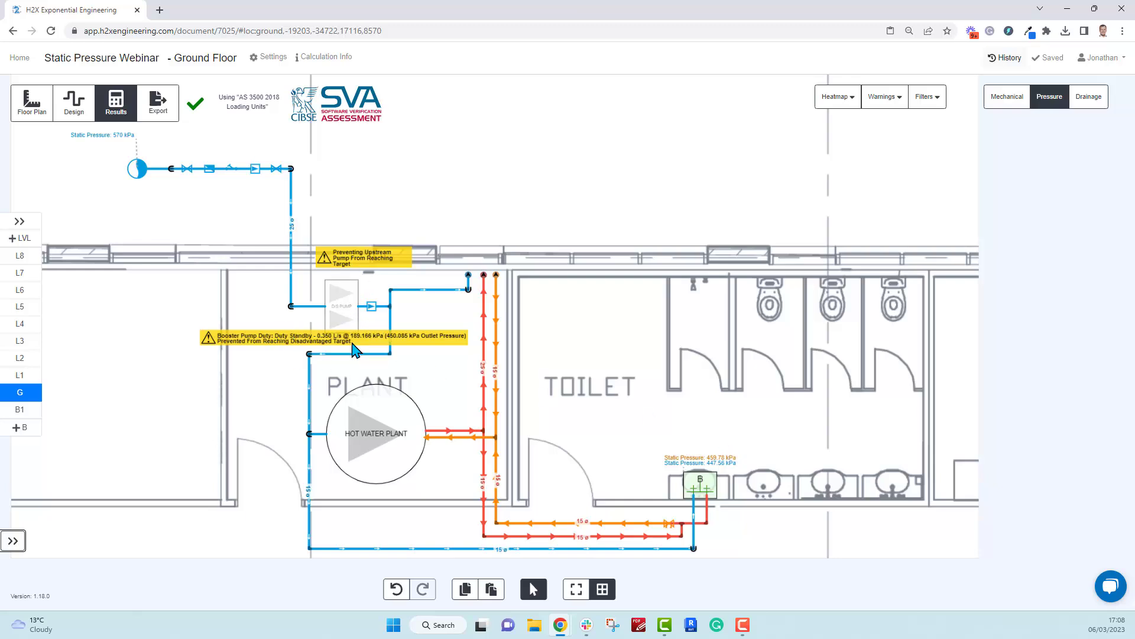
click(22, 264)
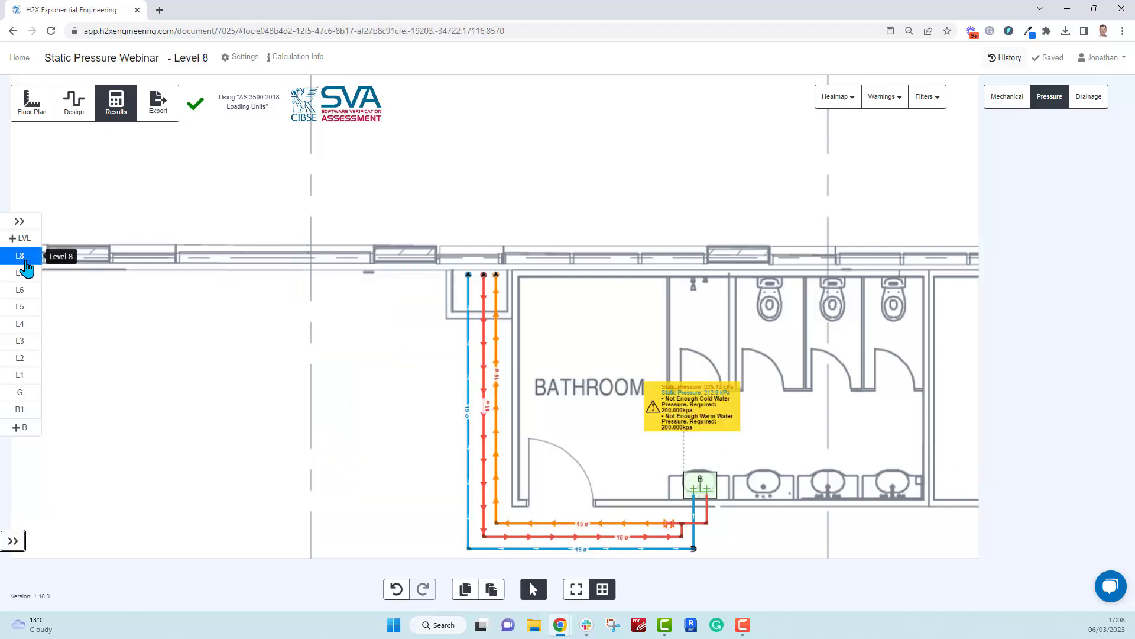
click(21, 392)
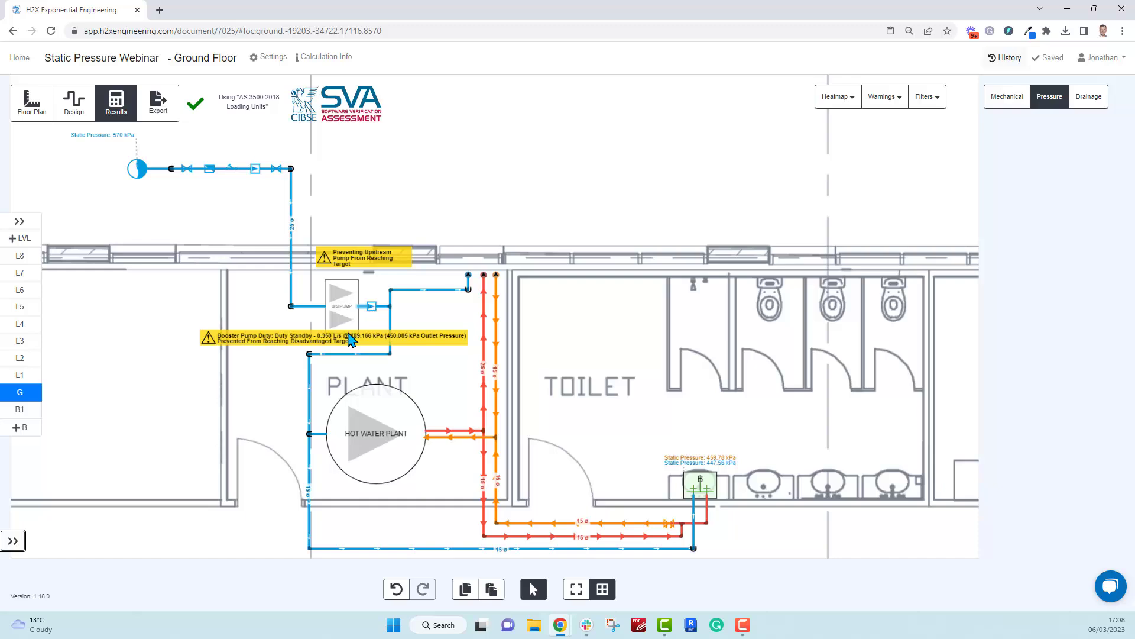
click(76, 107)
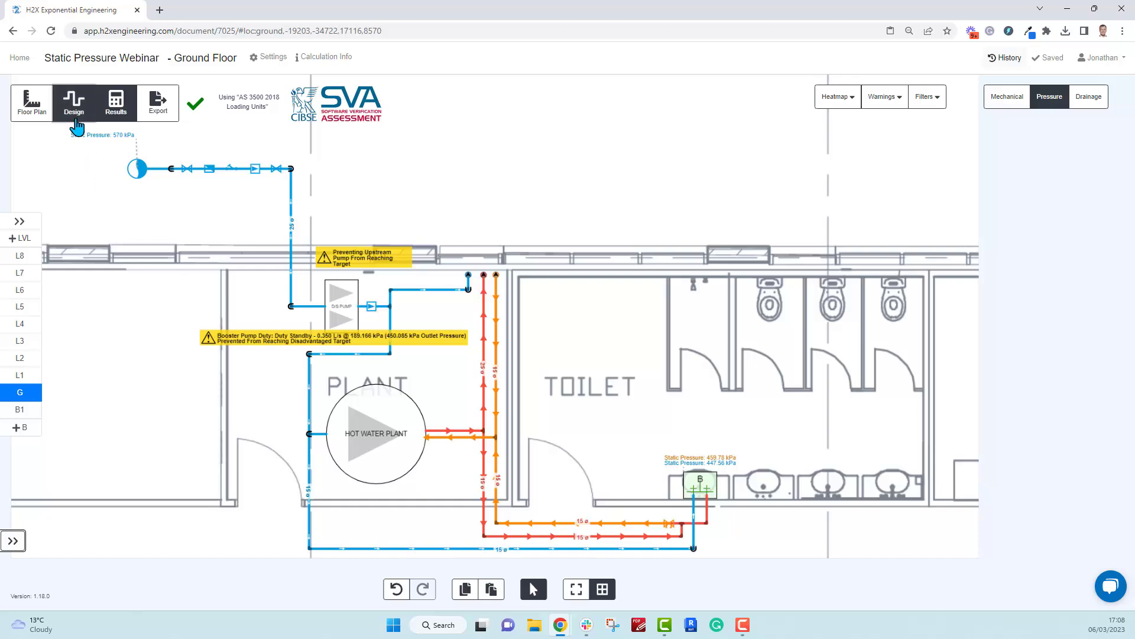
Step: Remove the booster-pump PRV and review results on Basement 1, Ground, Level 1, 2 and 3
click(372, 306)
key(Escape)
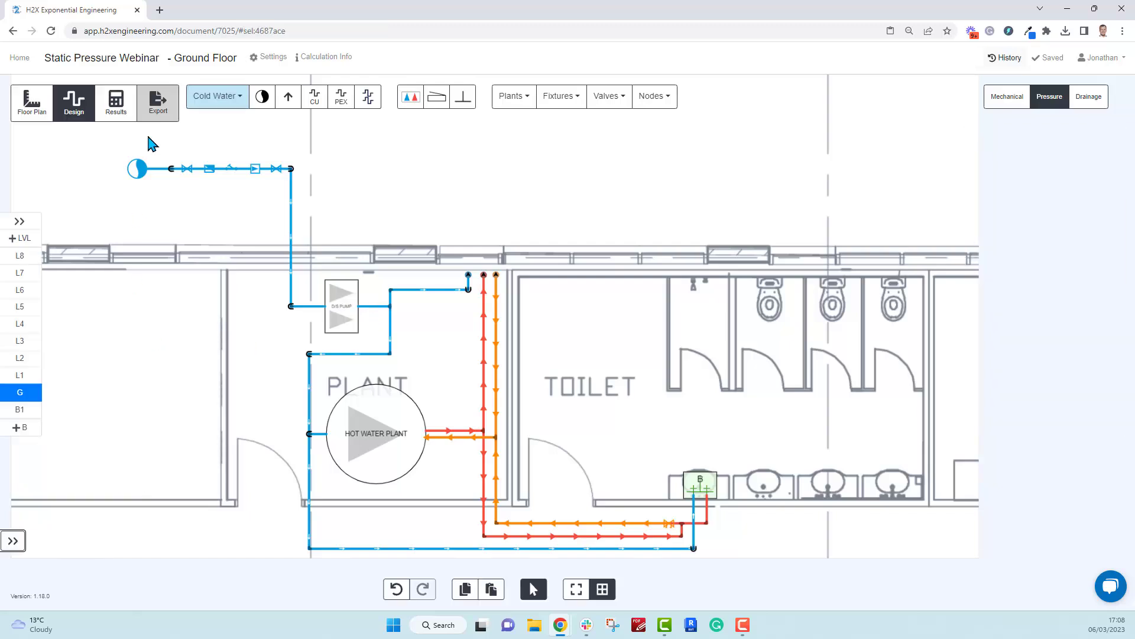
click(116, 118)
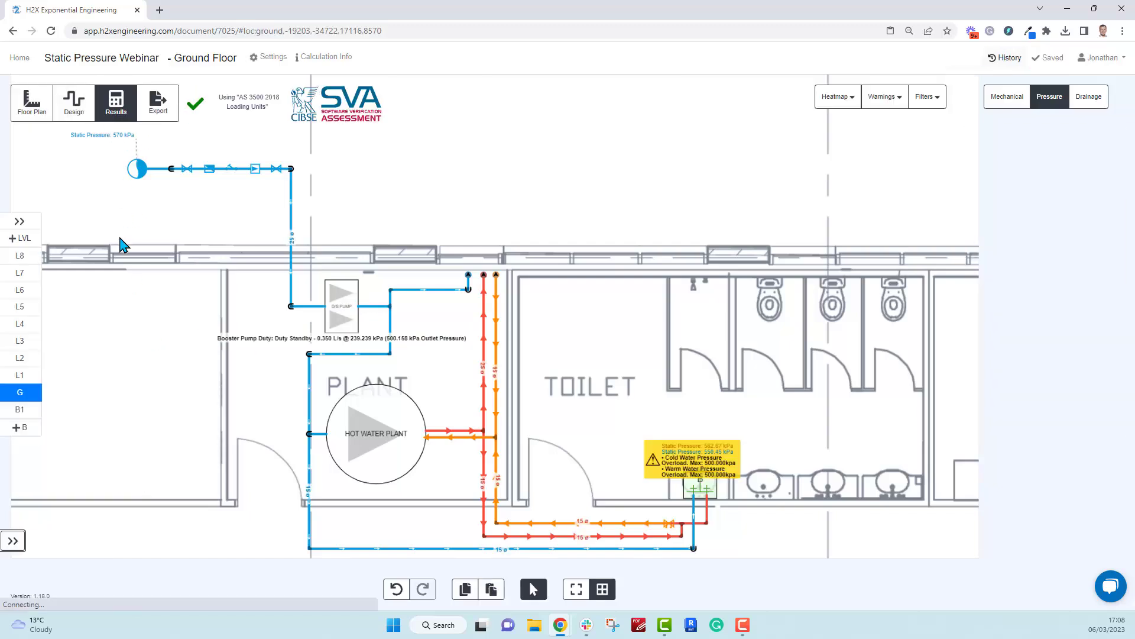
click(26, 409)
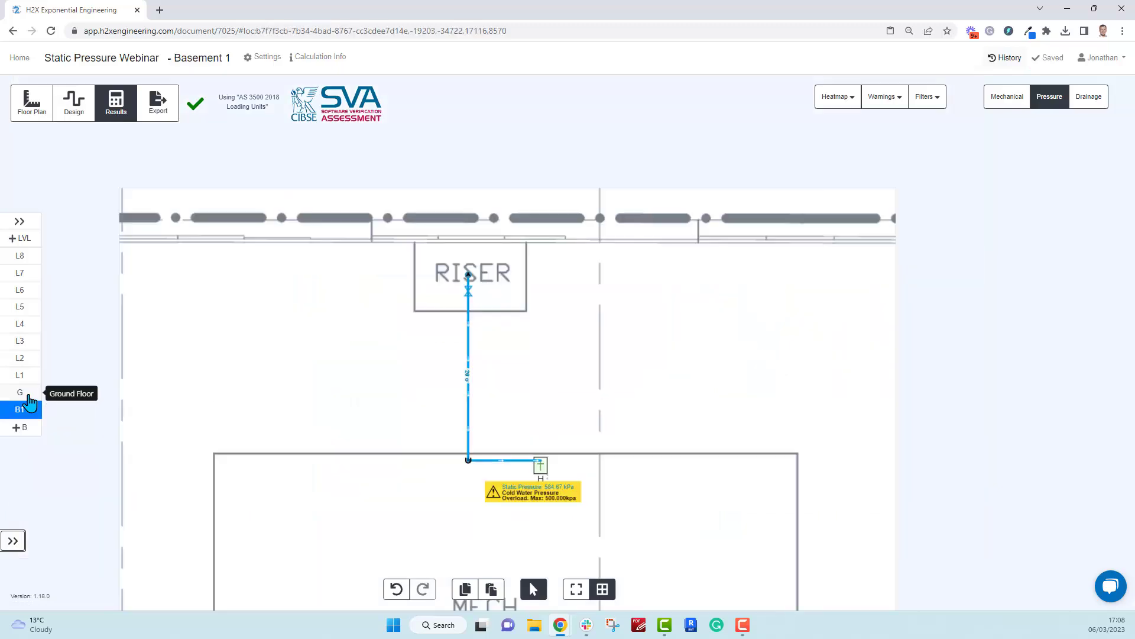
click(26, 392)
click(26, 374)
click(28, 361)
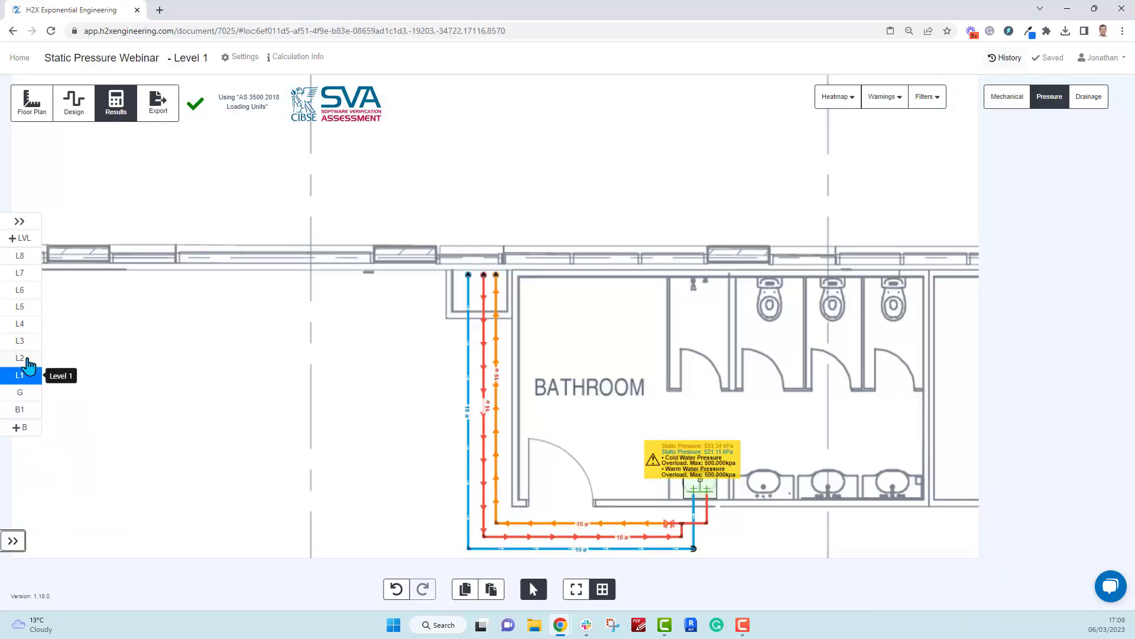
click(26, 341)
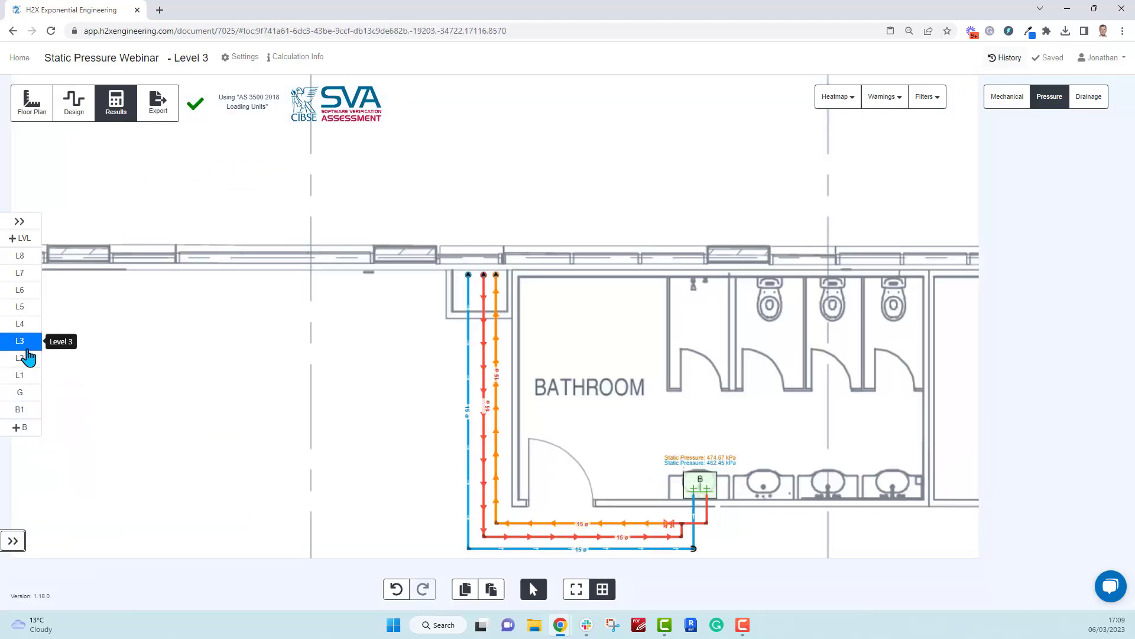
click(26, 358)
Step: On Level 2, place PRVs on the cold- and hot-water risers, targeting 450 kPa
click(74, 115)
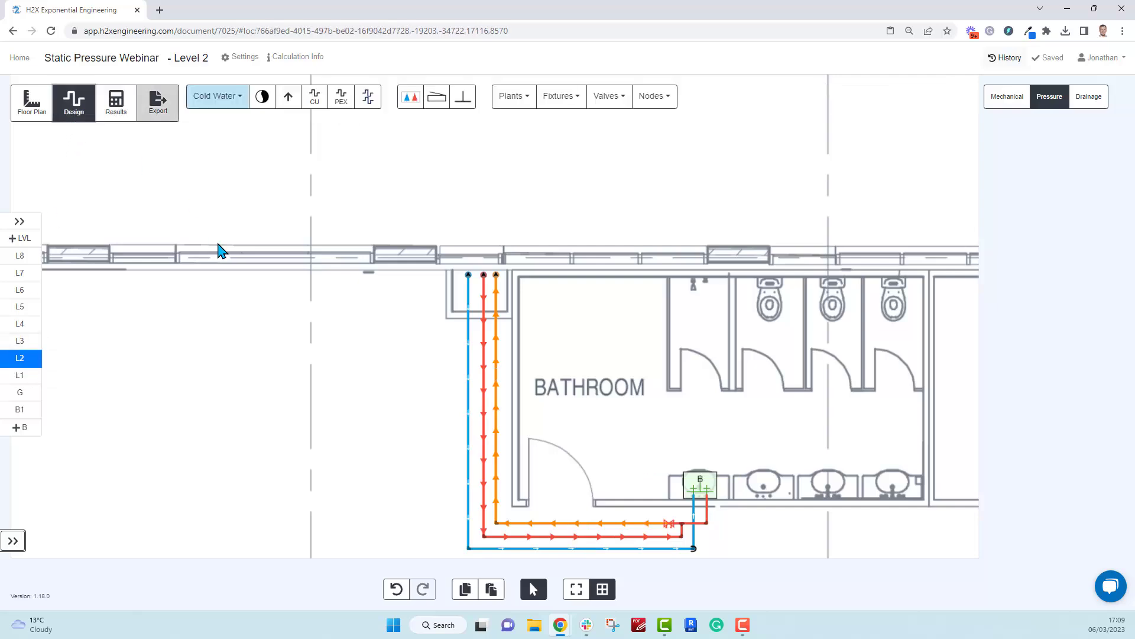
click(611, 102)
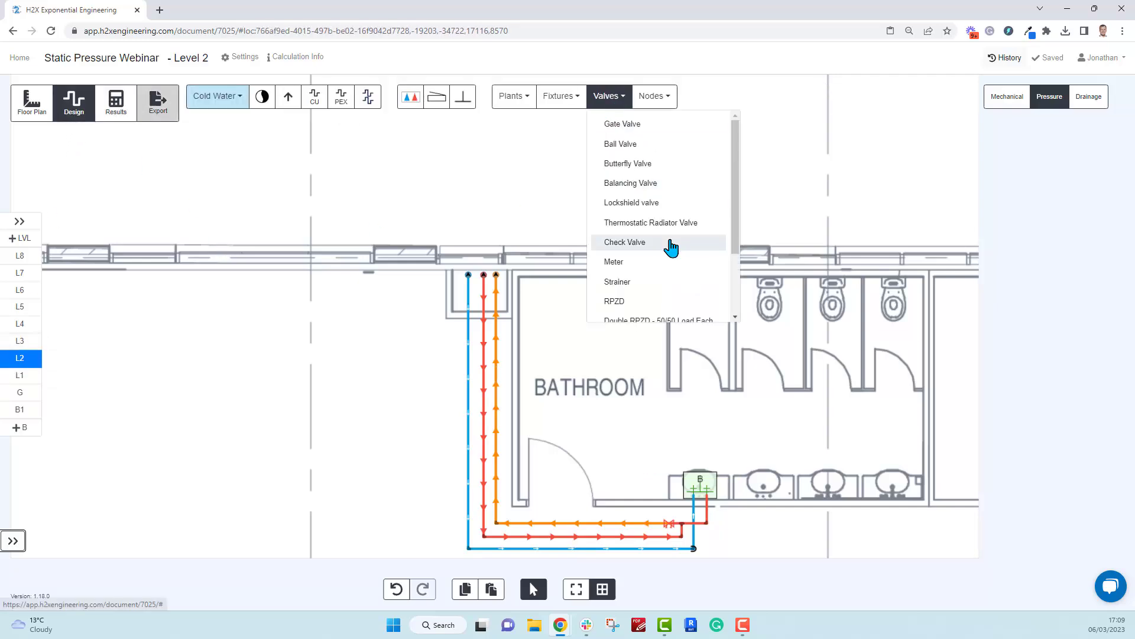
scroll(657, 267, down, 2)
click(641, 300)
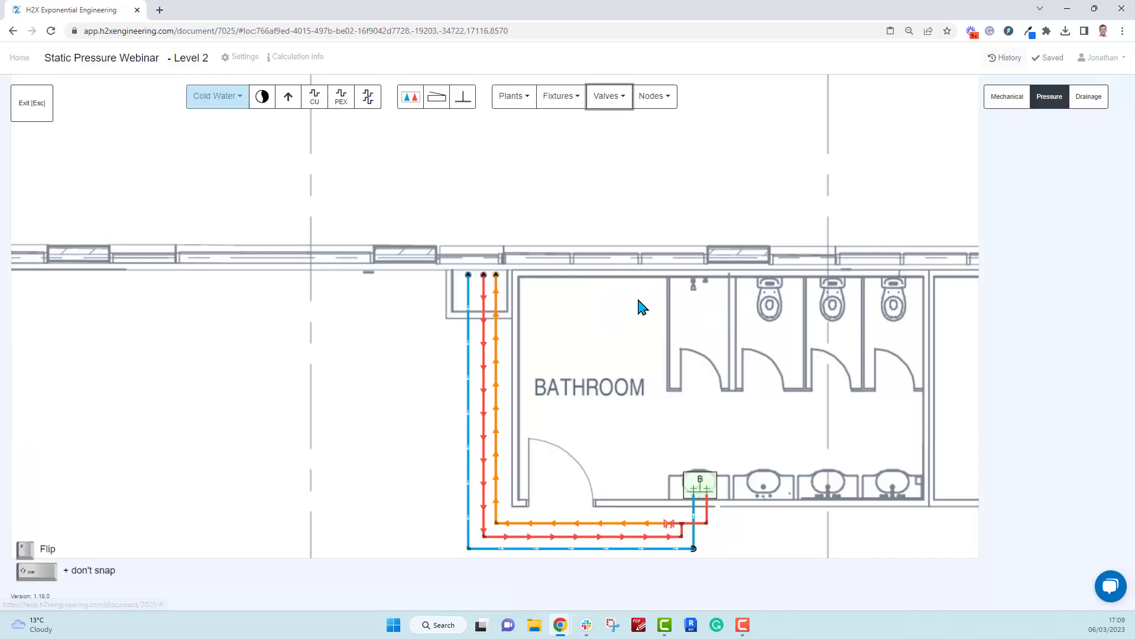
click(467, 295)
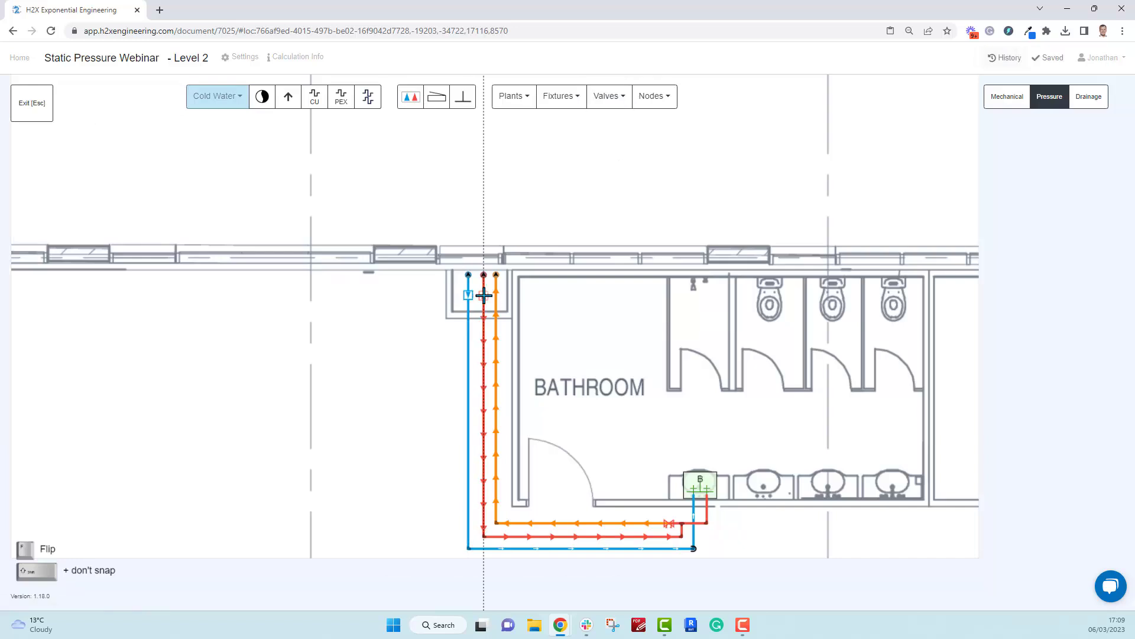
click(483, 294)
click(977, 363)
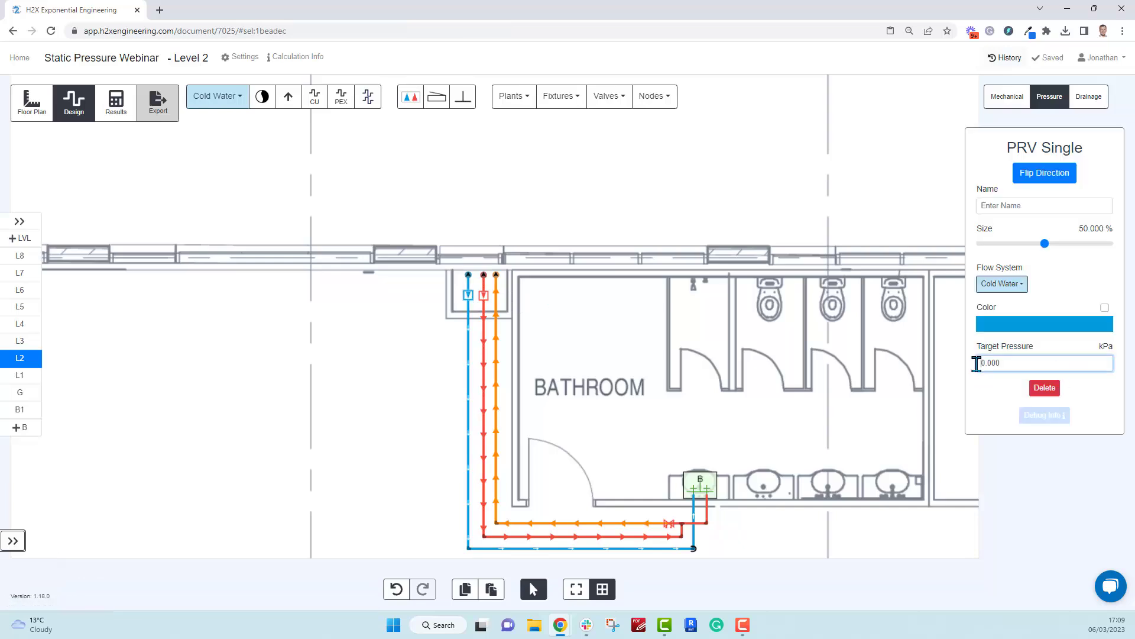
text(45)
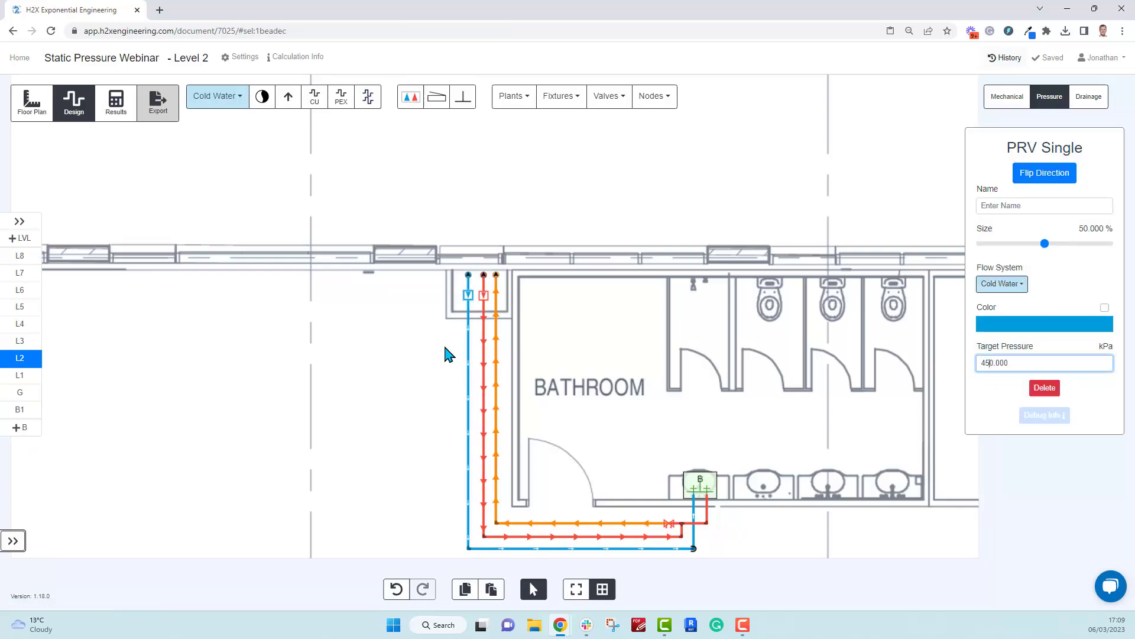
click(485, 295)
click(980, 363)
Step: Set the hot-water riser PRV to 450 kPa and recalculate results
text(45)
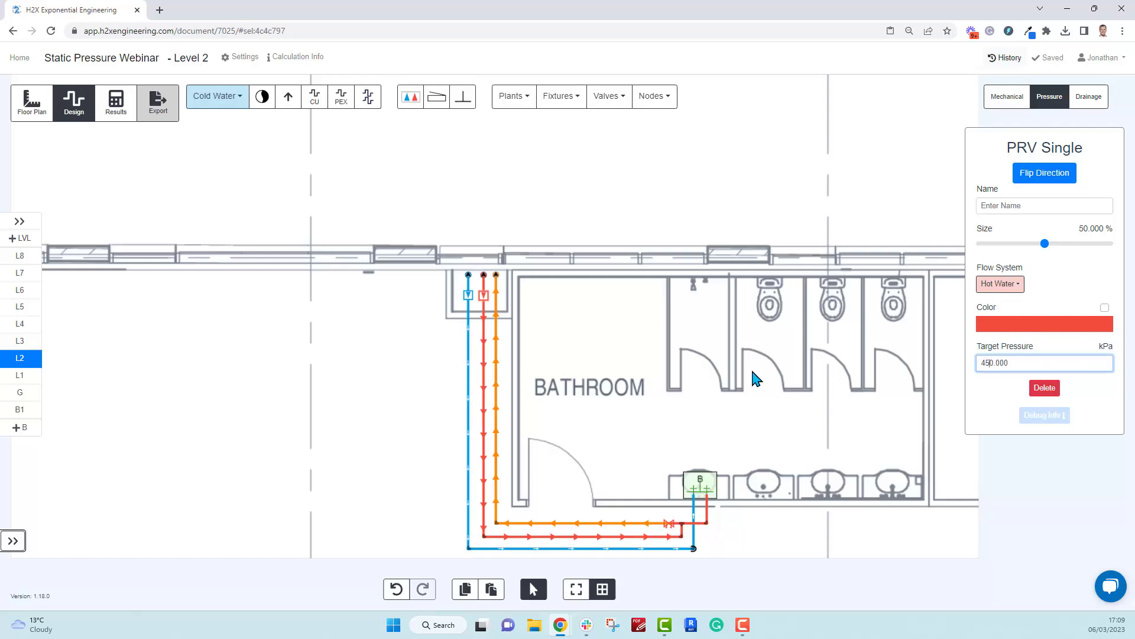
click(137, 387)
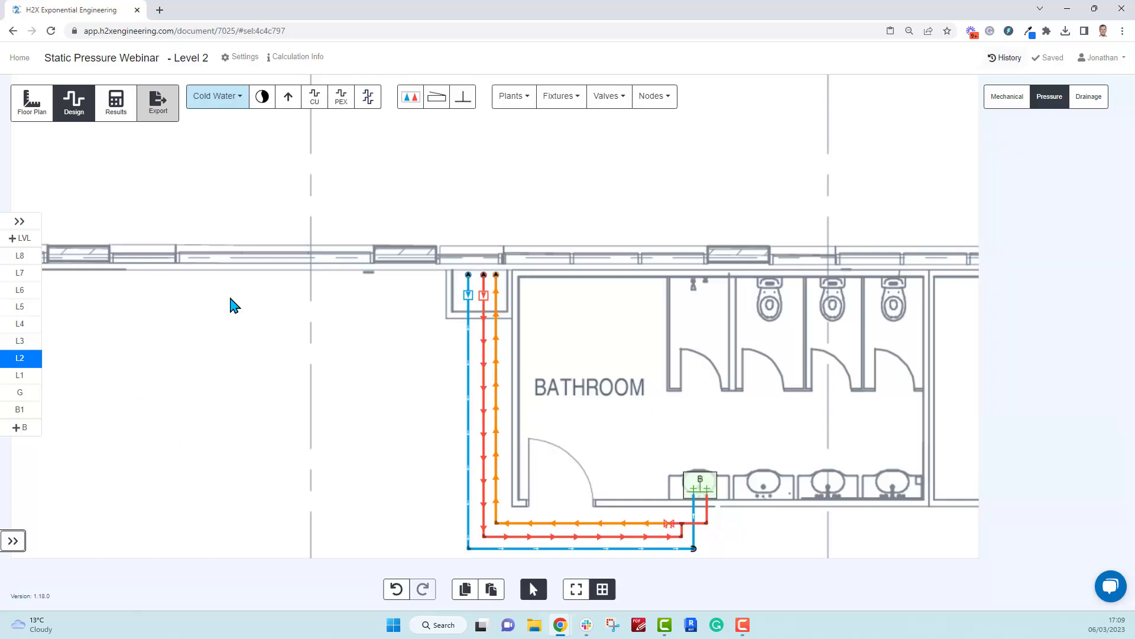
click(121, 111)
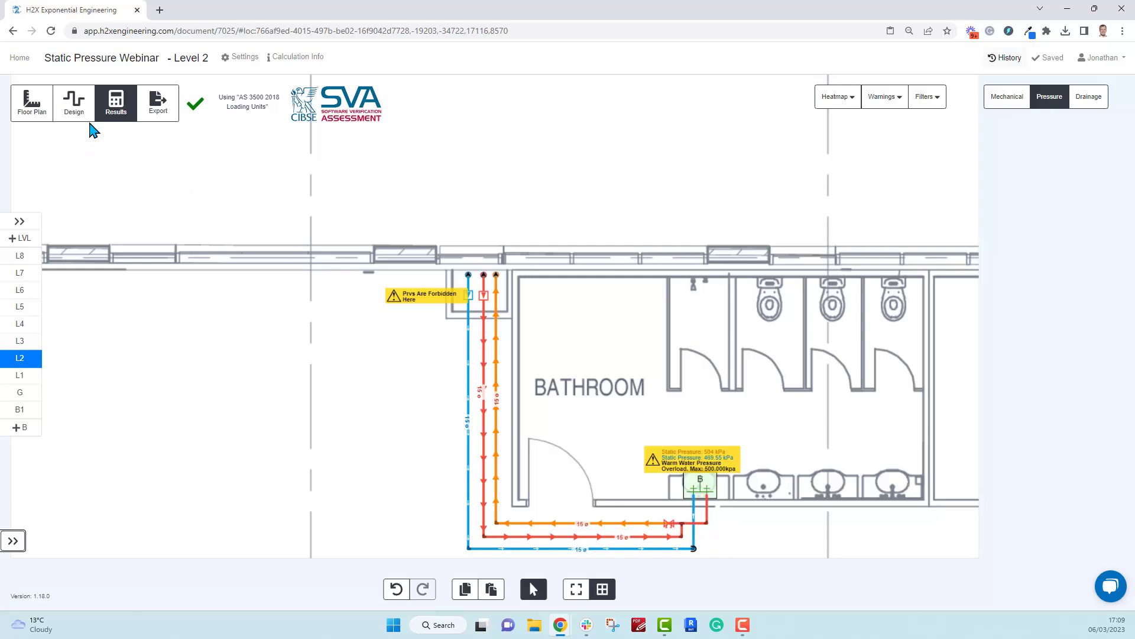
Step: Replace the riser hot-water PRV with one on the basin's hot-water branch and set its target pressure
click(74, 105)
click(468, 295)
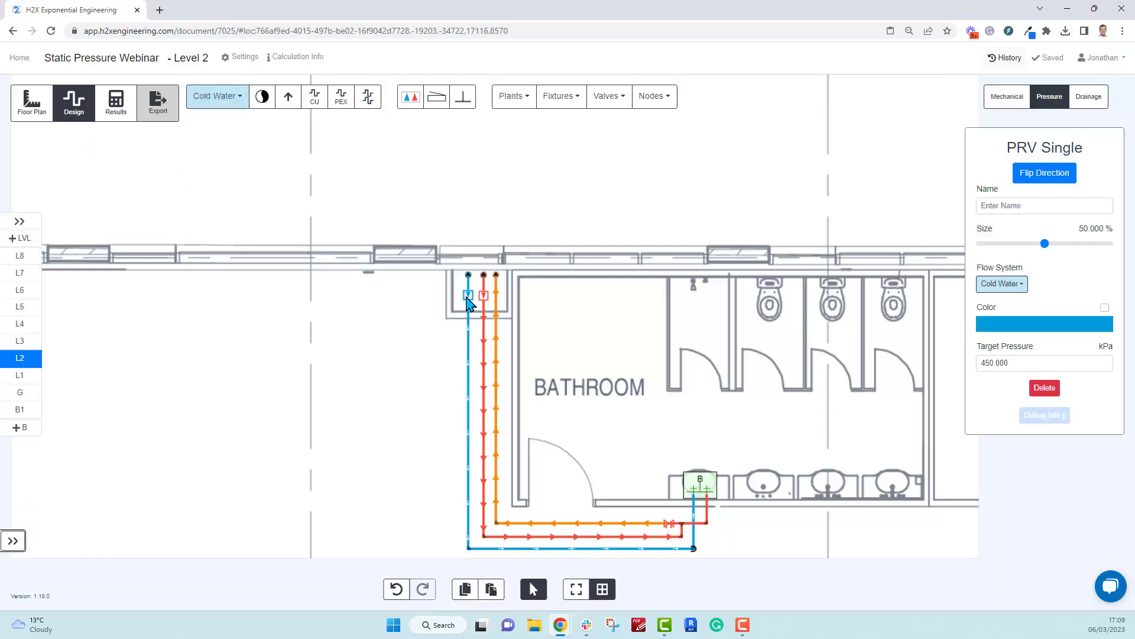
click(485, 300)
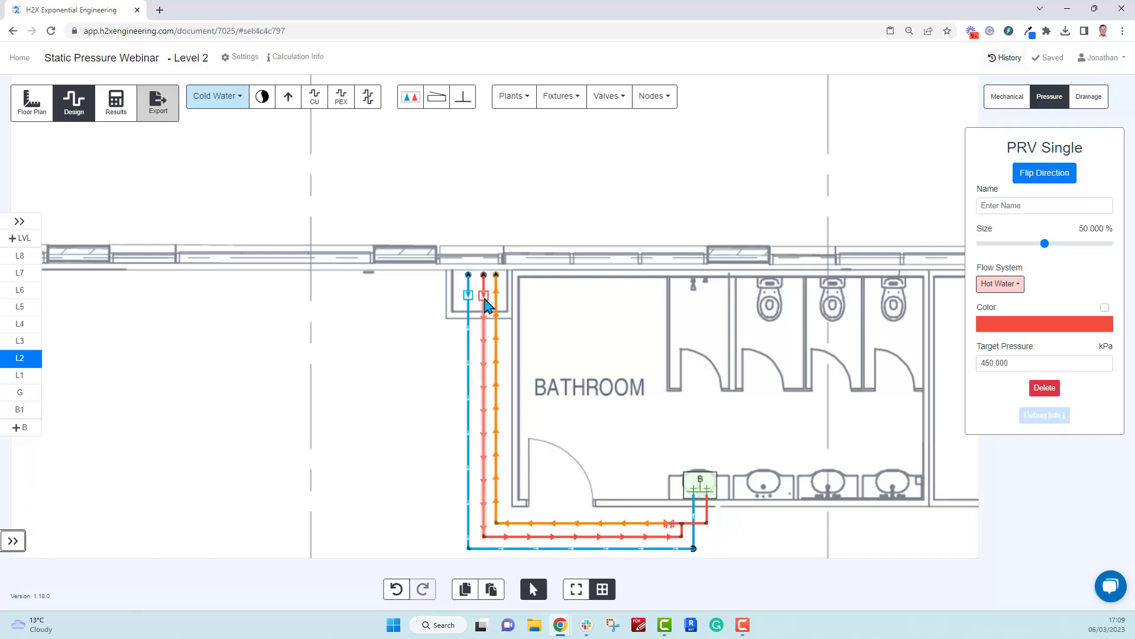
key(Delete)
click(609, 96)
scroll(657, 237, down, 2)
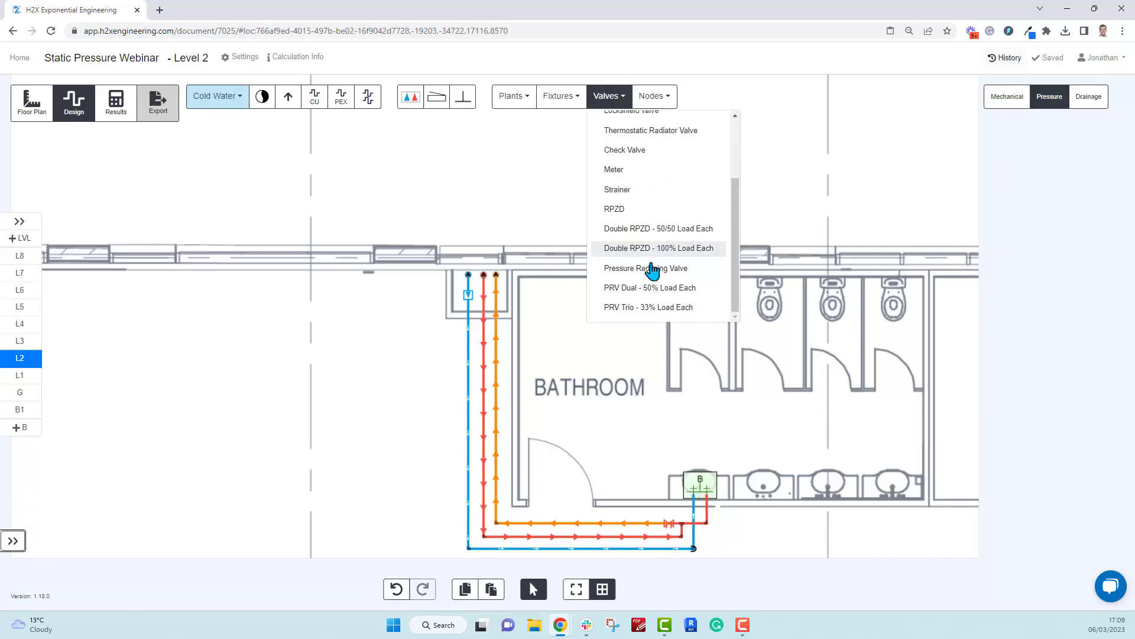
click(653, 269)
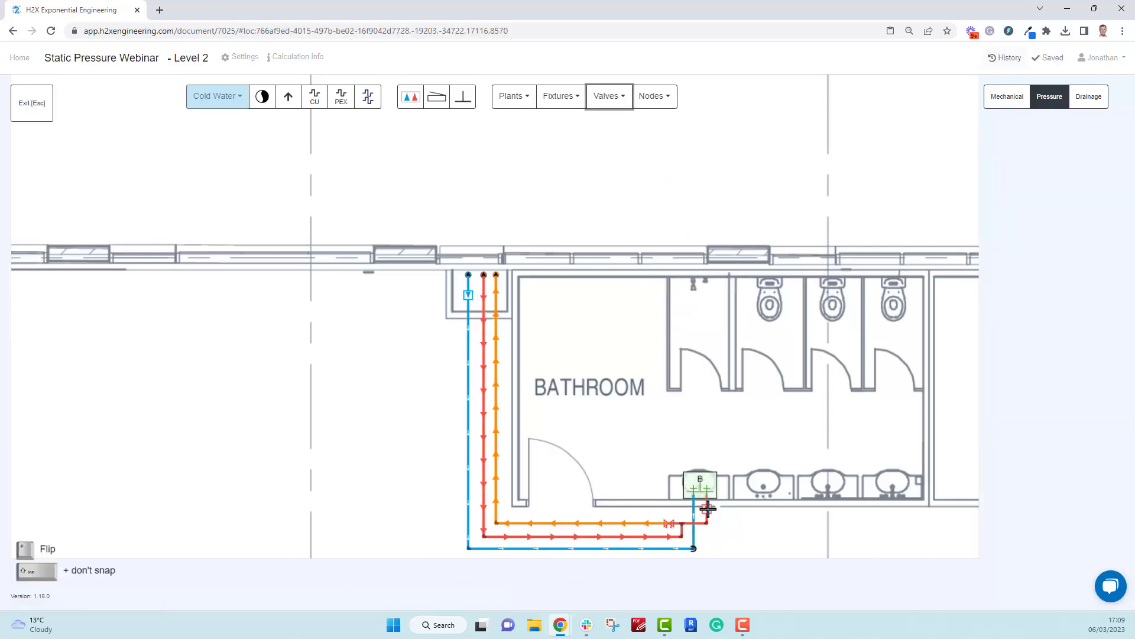
click(708, 508)
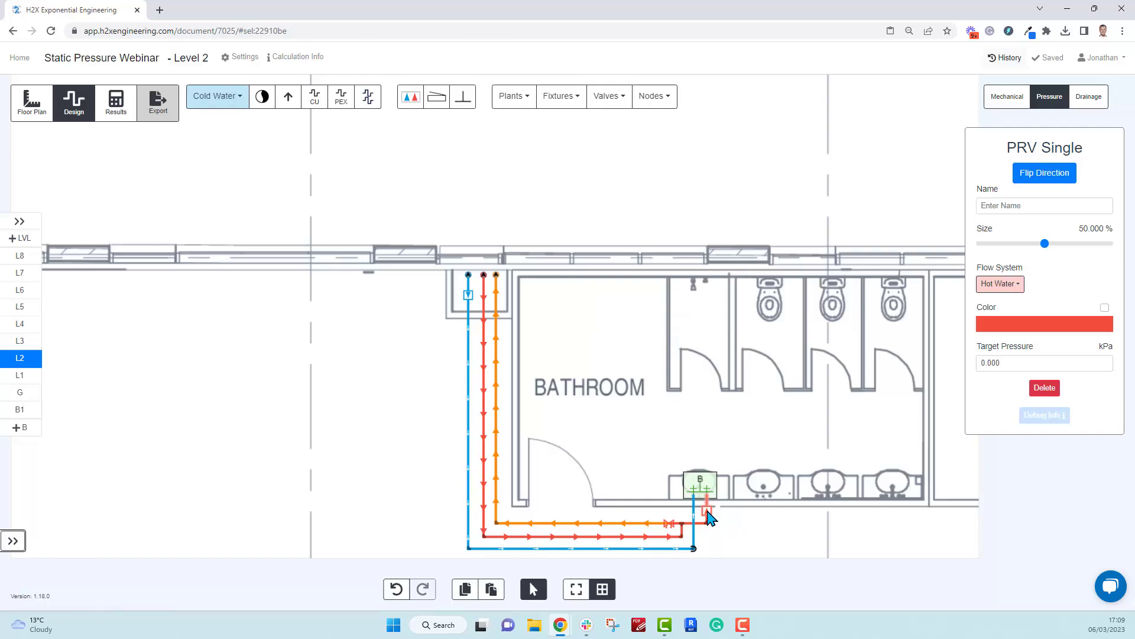
click(979, 363)
text(4)
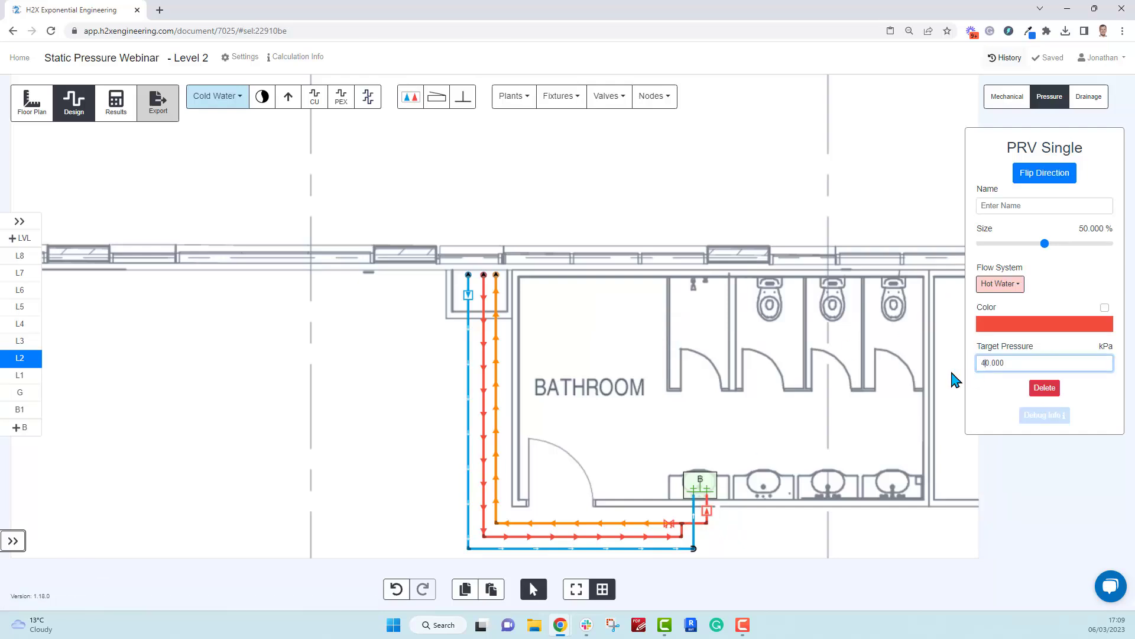
key(Escape)
Step: Recalculate results, showing the Level 2 basin at 469.55 kPa with no overpressure warnings
click(116, 112)
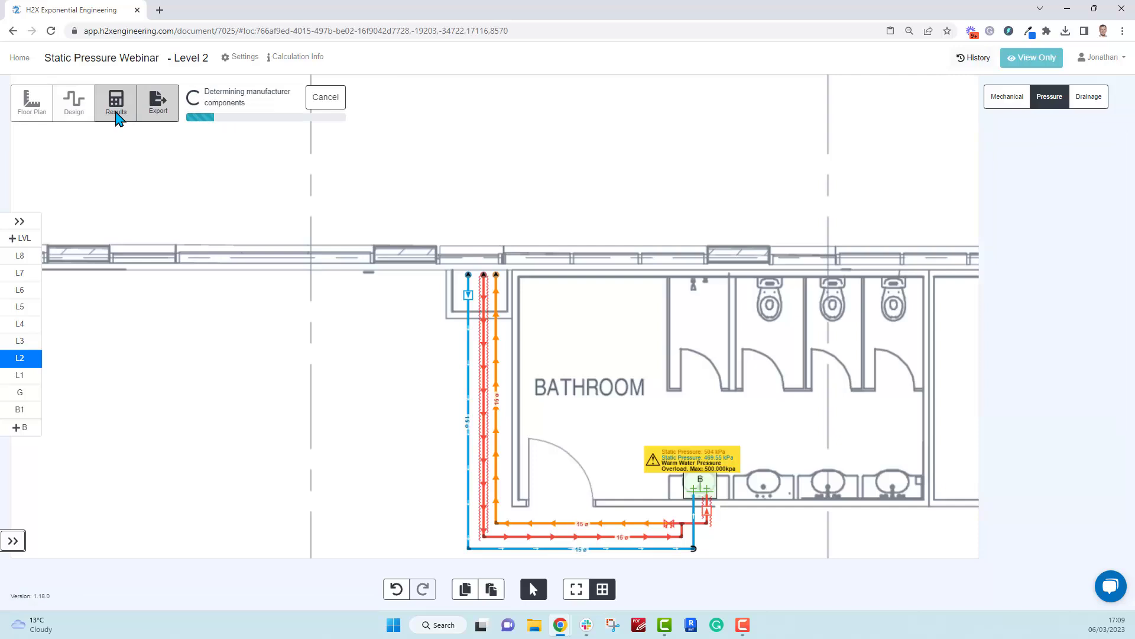